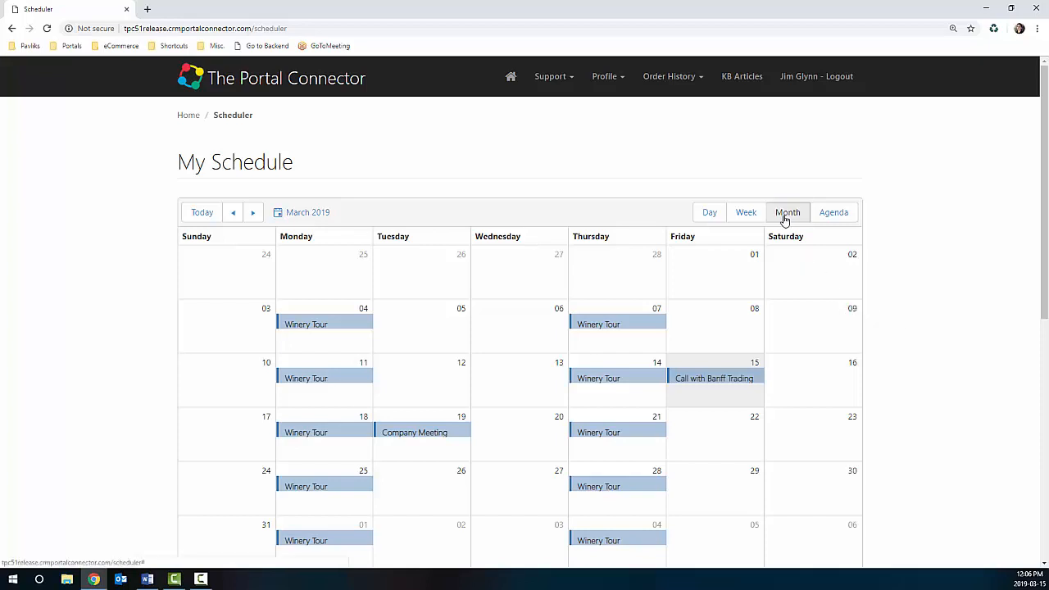
click(710, 215)
scroll(693, 328, down, 6)
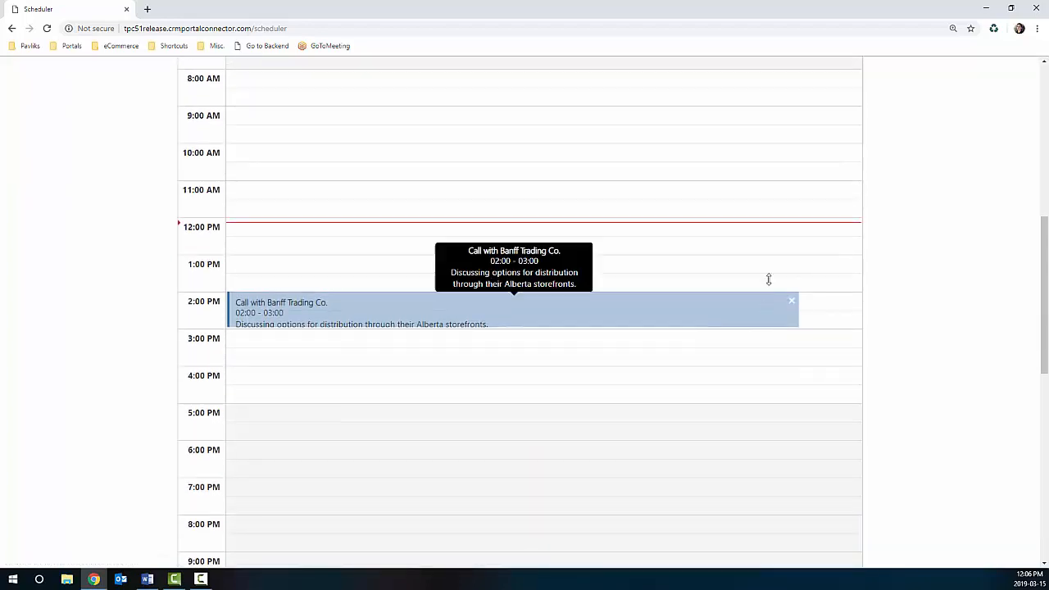
scroll(848, 396, up, 8)
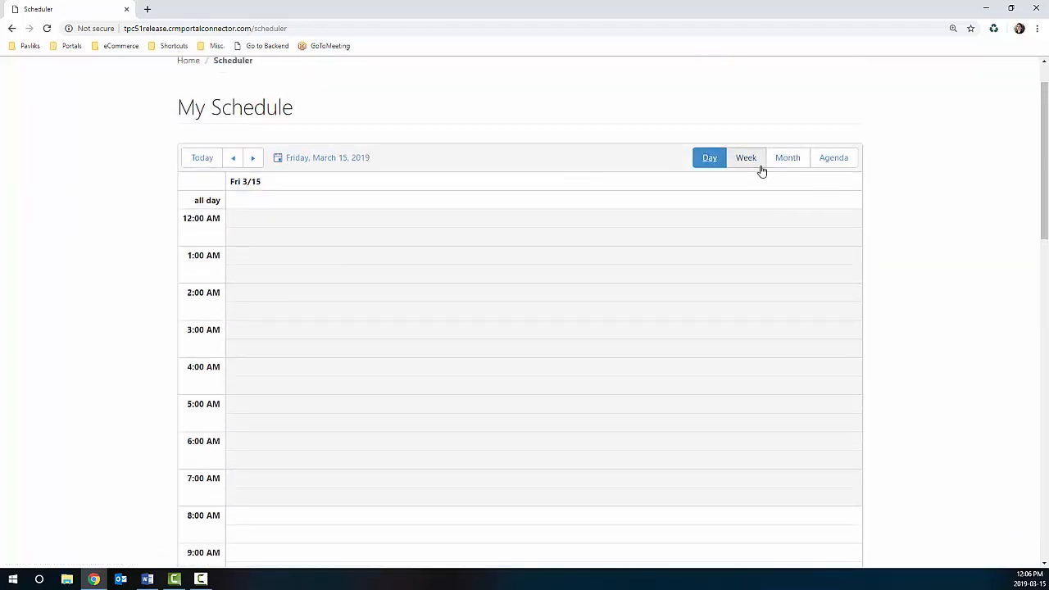
click(753, 163)
scroll(779, 274, down, 4)
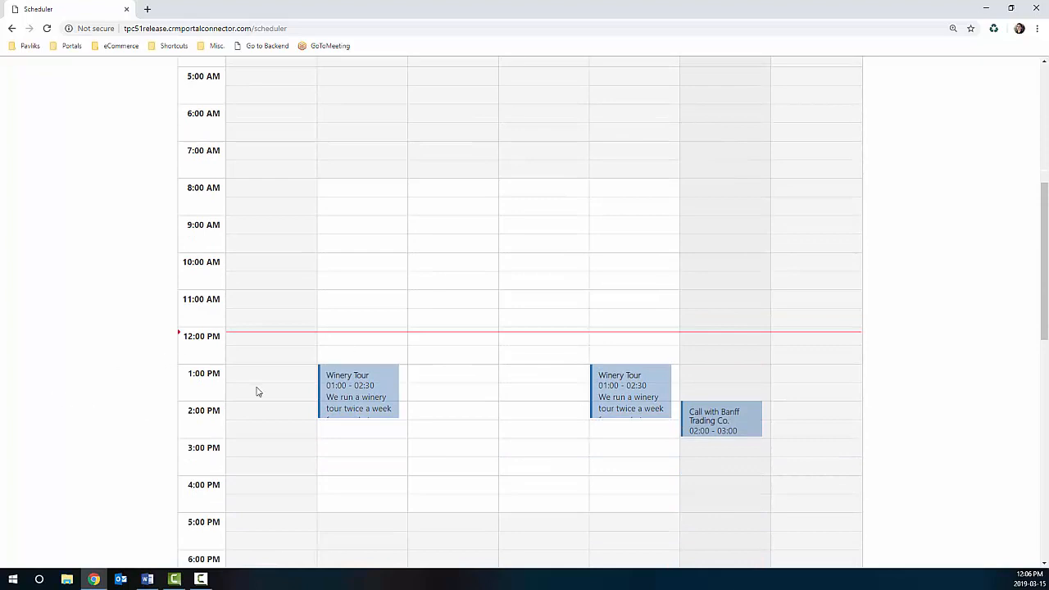
scroll(824, 325, up, 5)
click(831, 217)
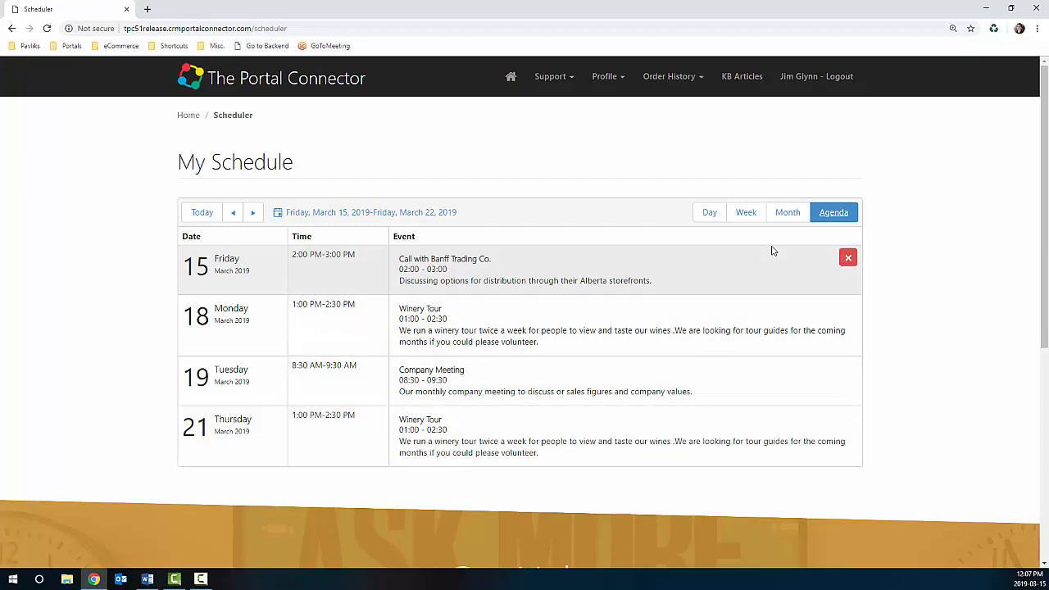
click(790, 213)
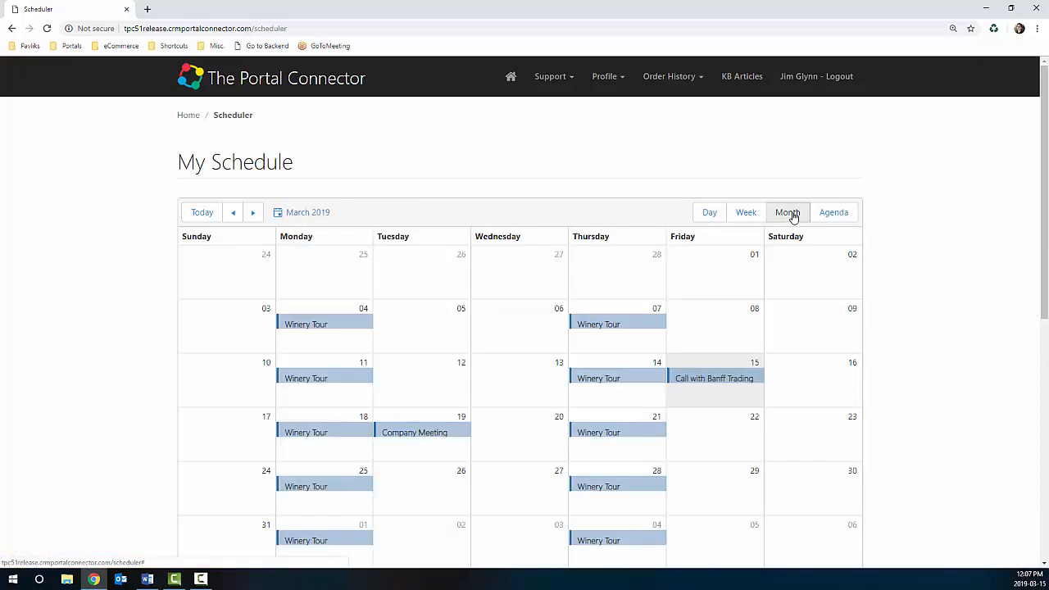
scroll(792, 213, down, 1)
mouse_move(595, 271)
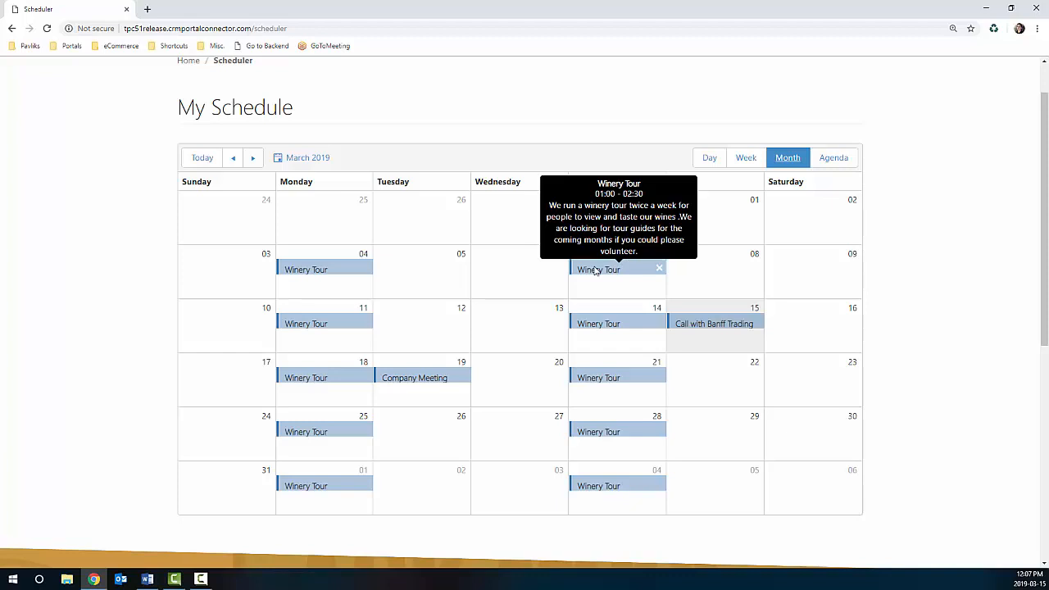
double_click(499, 269)
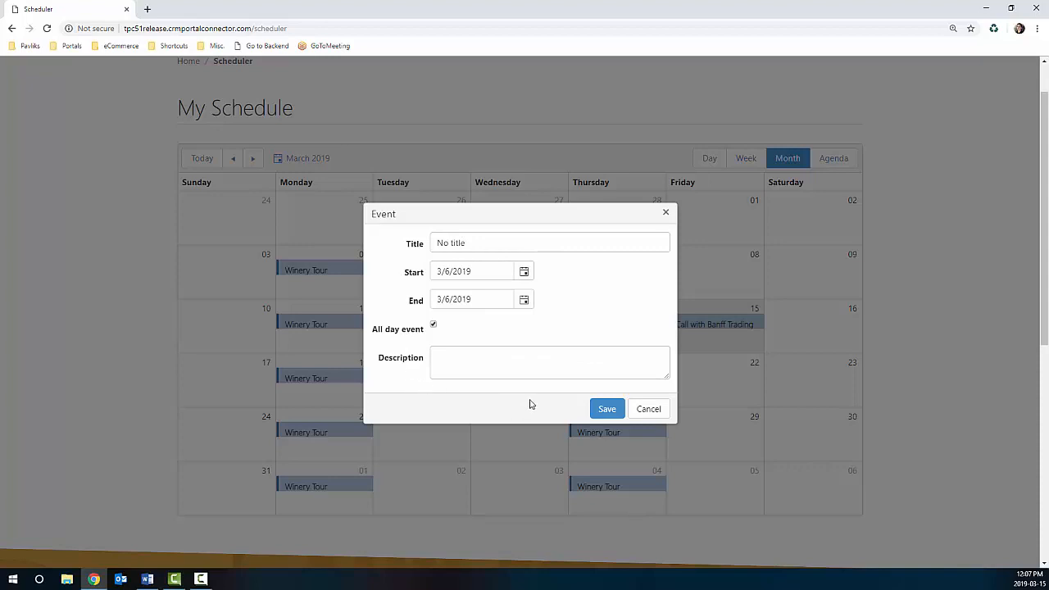
click(646, 409)
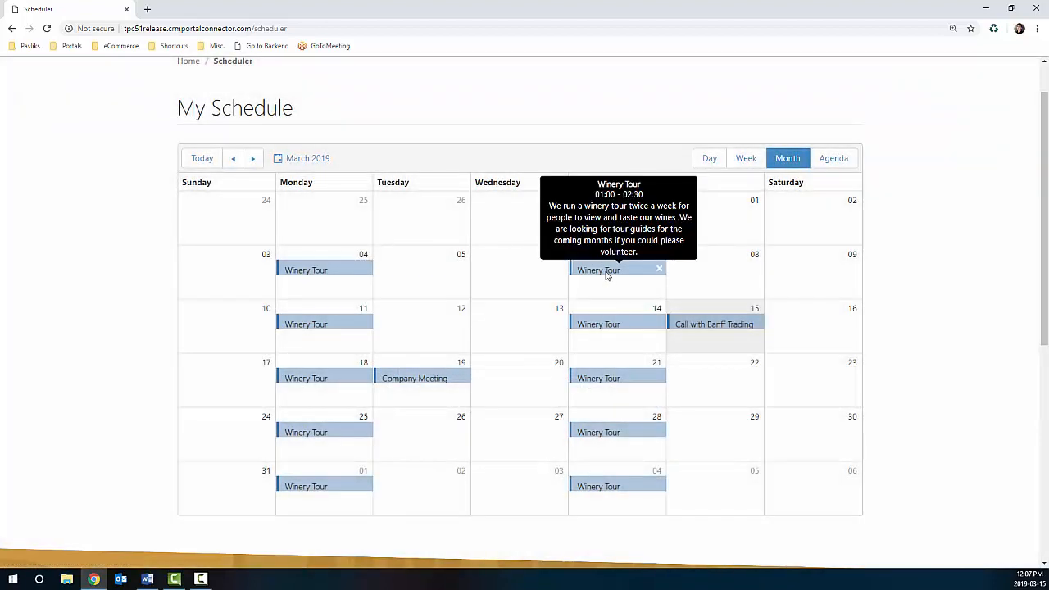
double_click(608, 276)
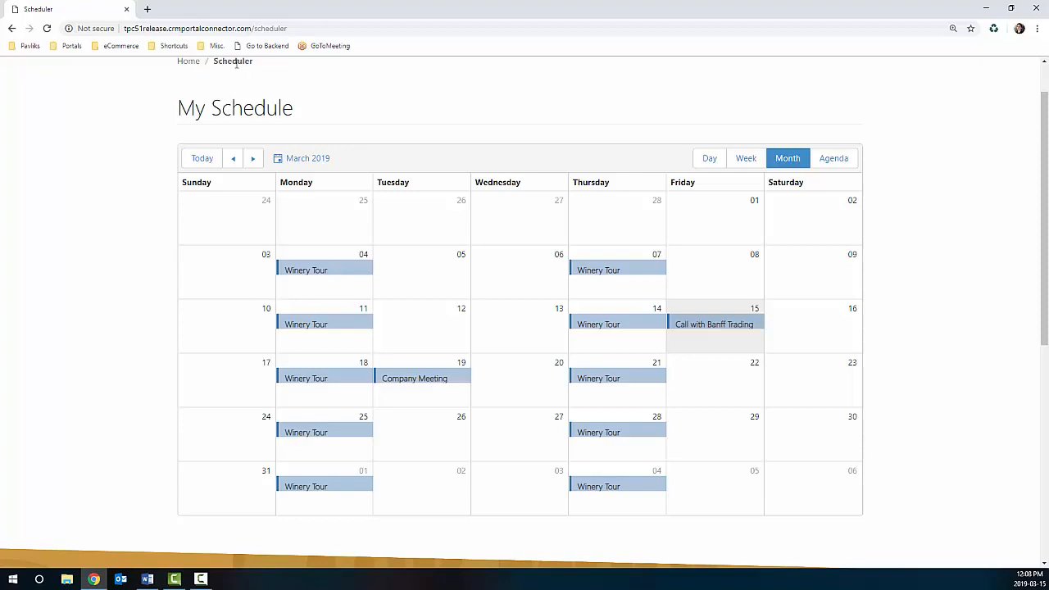
Step: Open the Scheduler page in the backend page editor
click(262, 47)
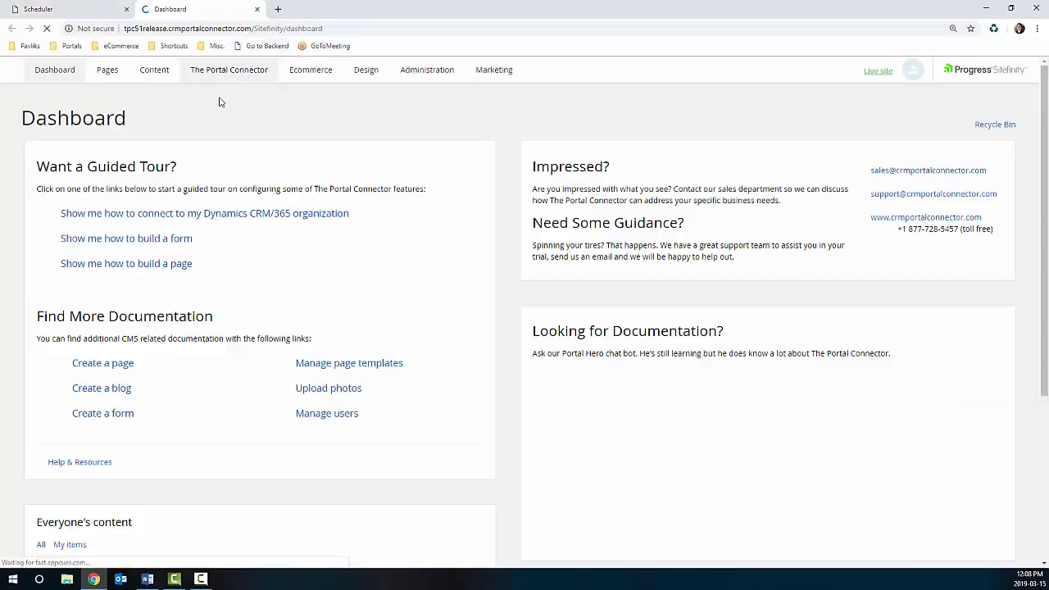
click(107, 70)
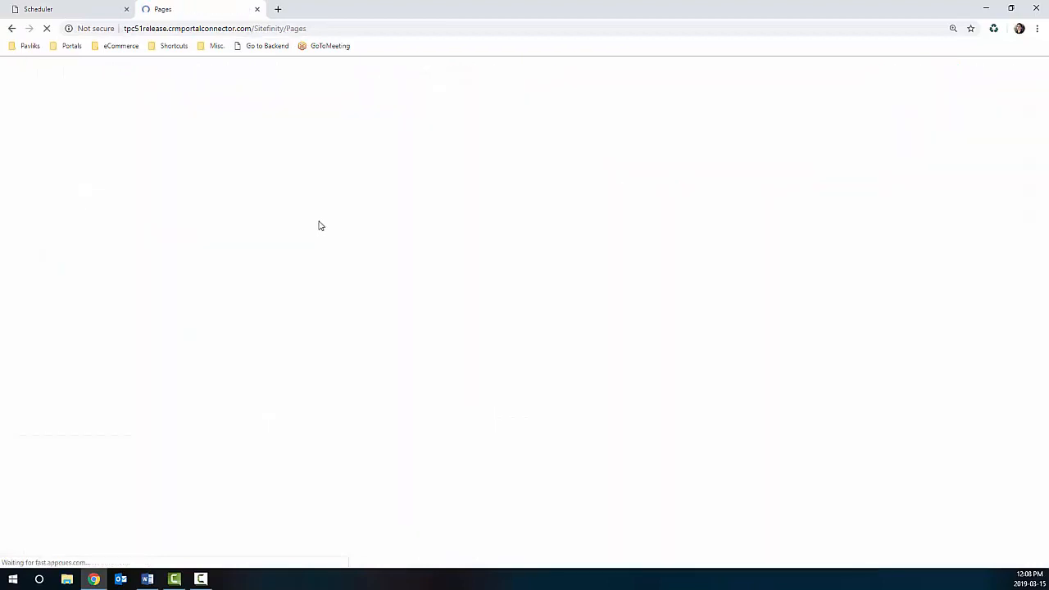
scroll(312, 284, down, 4)
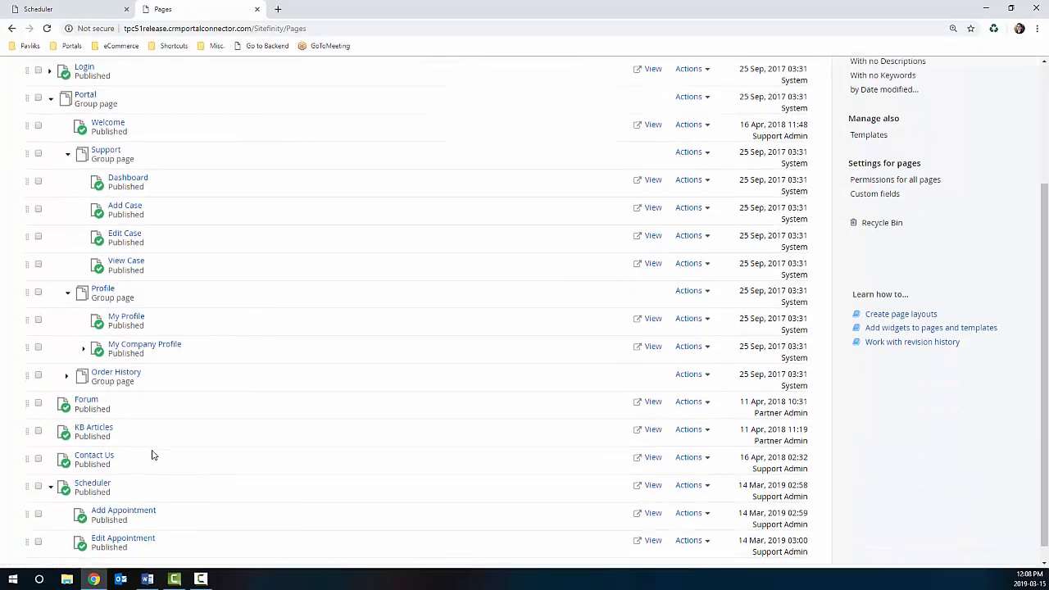
click(93, 465)
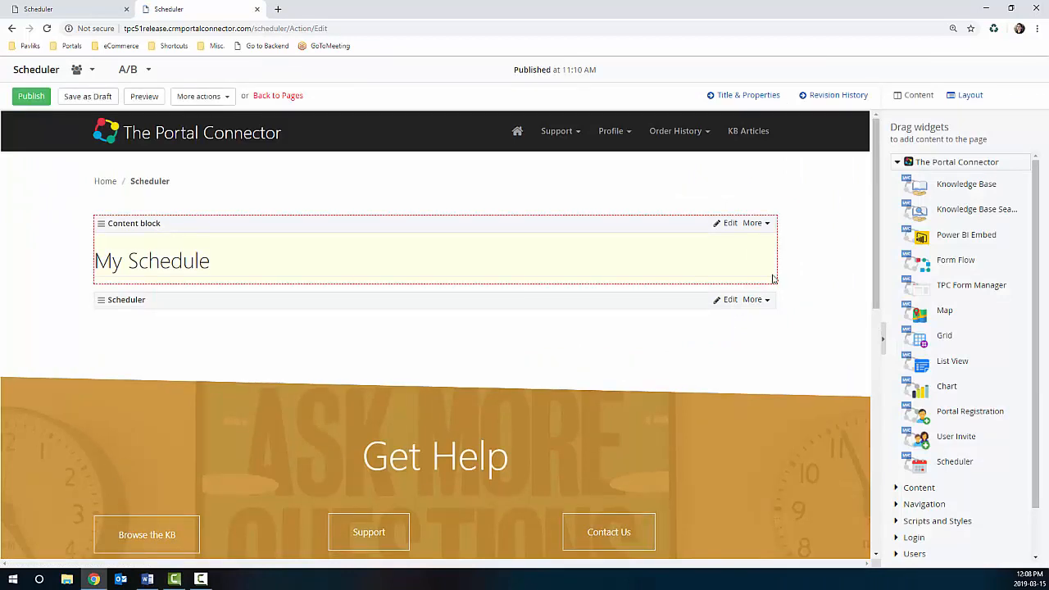
Step: Delete the old Scheduler widget, drop a new one below My Schedule, and edit it
click(769, 300)
click(729, 319)
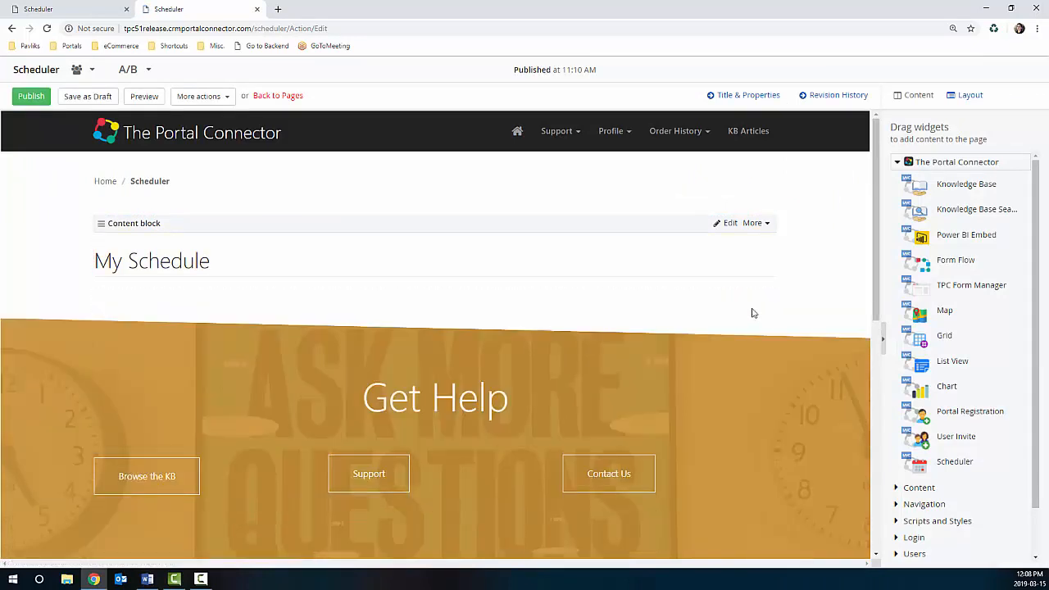
drag(951, 461, 407, 290)
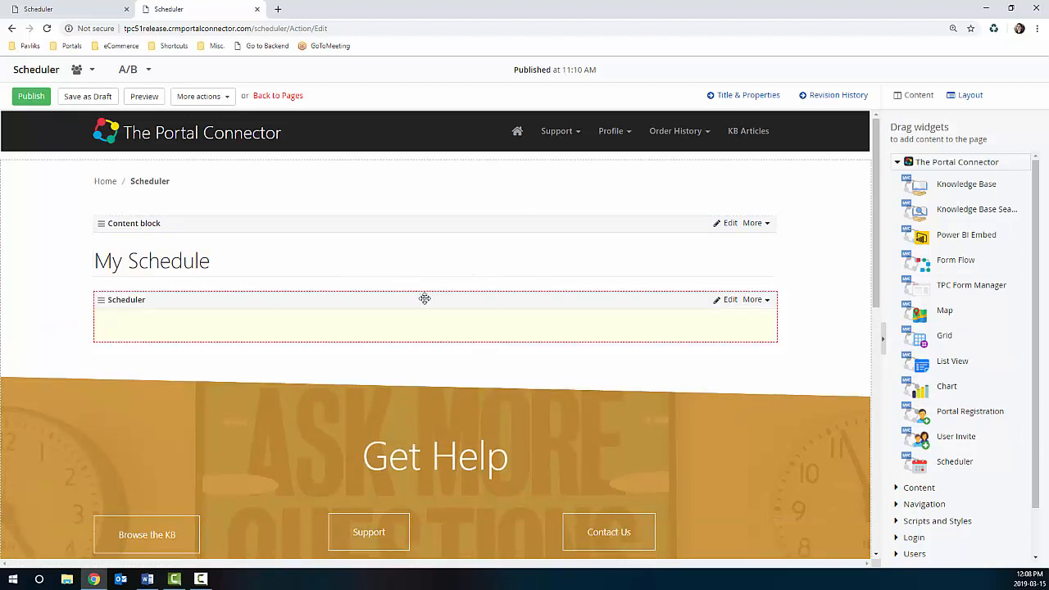
click(727, 299)
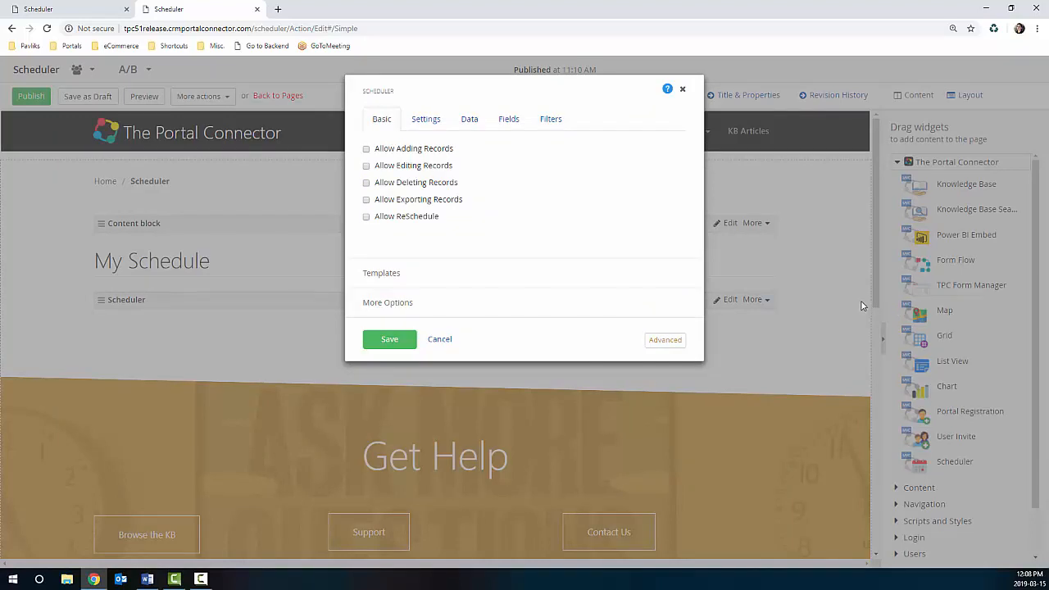
Step: Allow adding and editing records, with records added inline rather than via Add Appointment
click(366, 150)
click(367, 196)
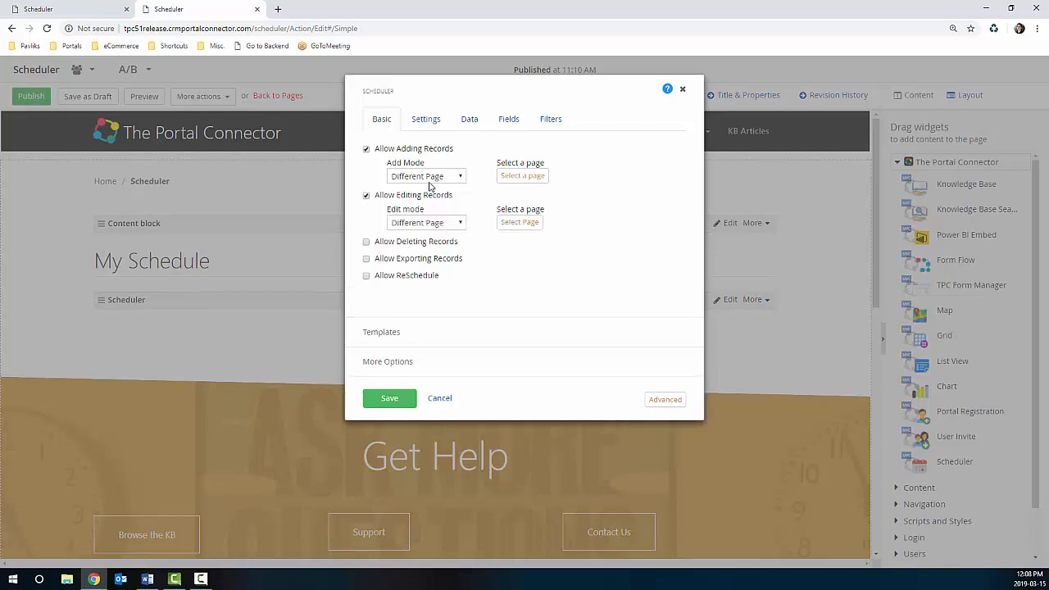
click(431, 182)
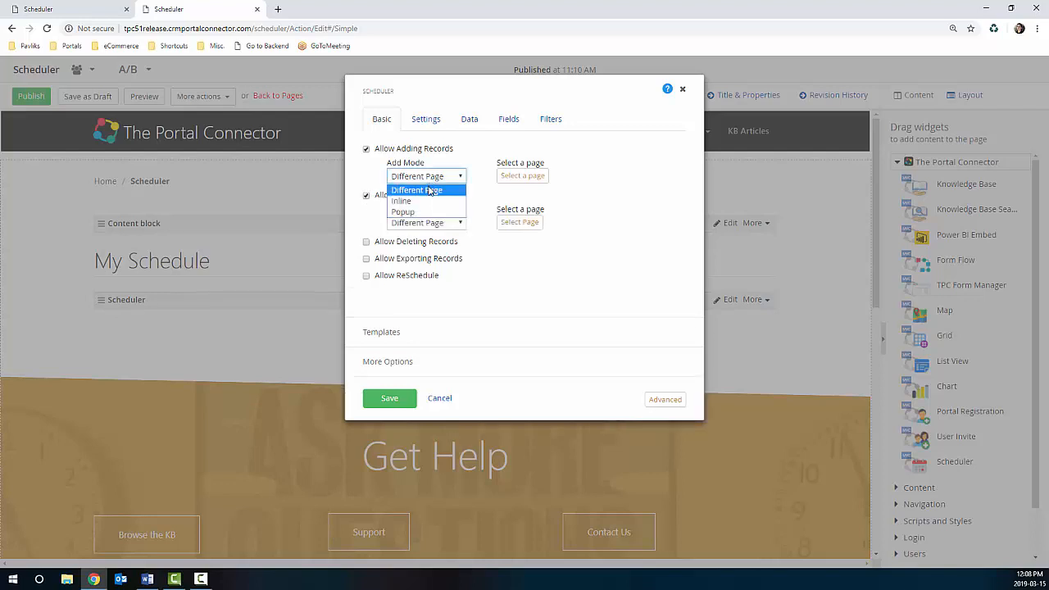
click(430, 191)
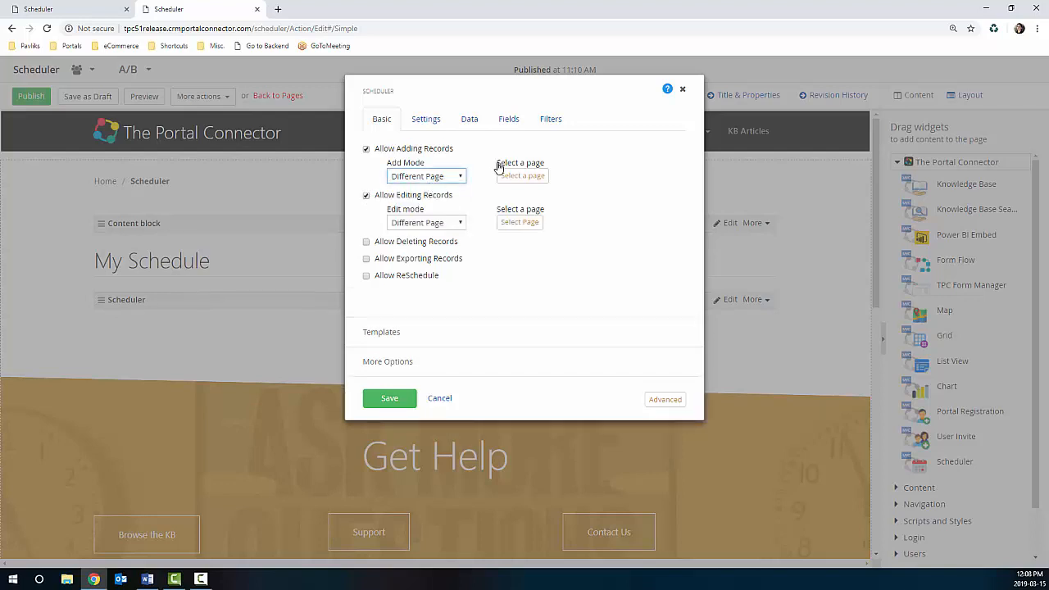
click(514, 177)
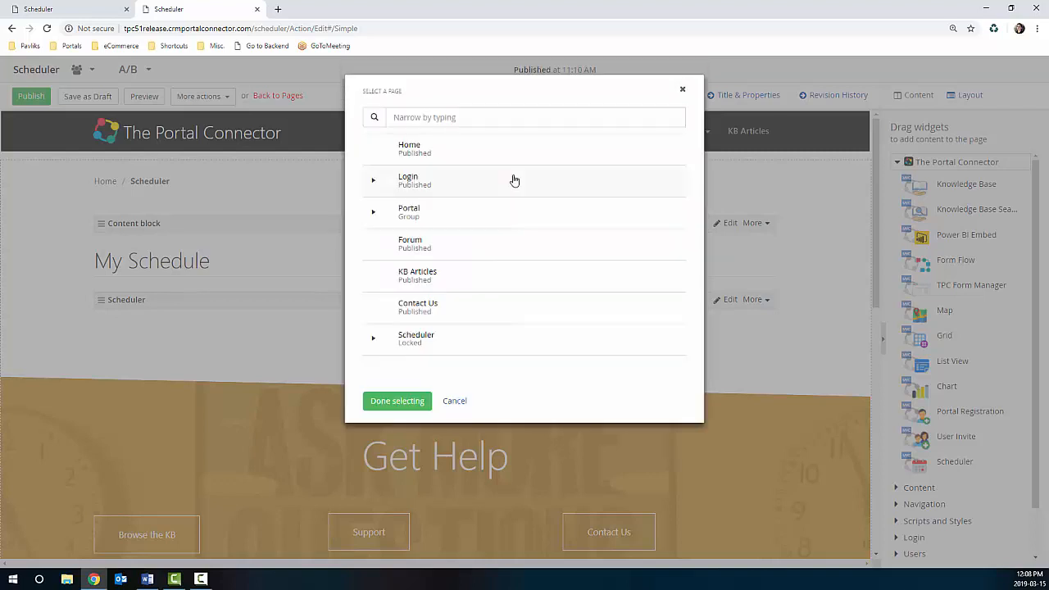
click(370, 341)
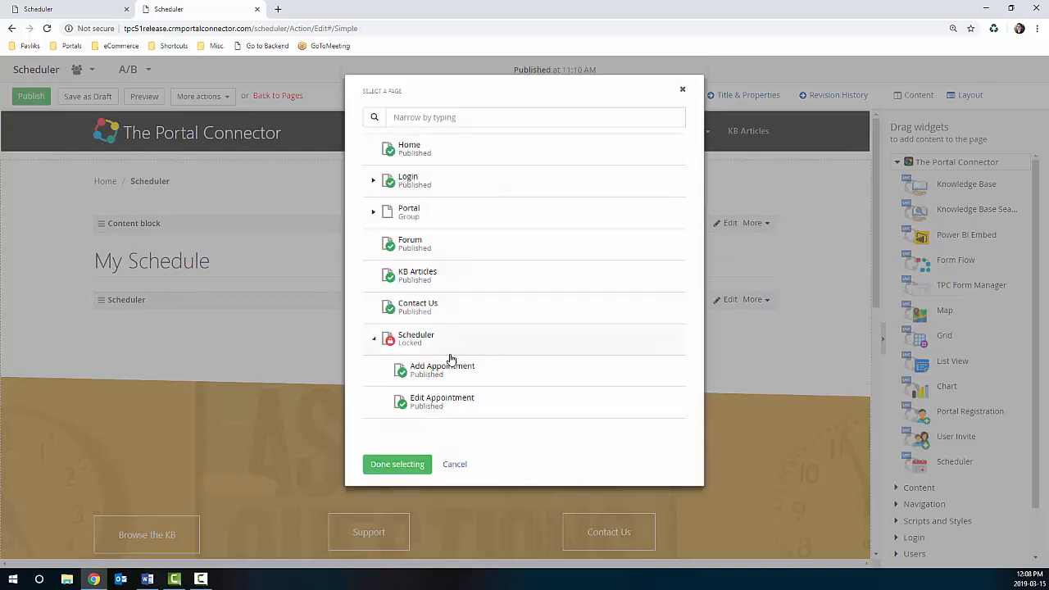
click(452, 363)
click(400, 464)
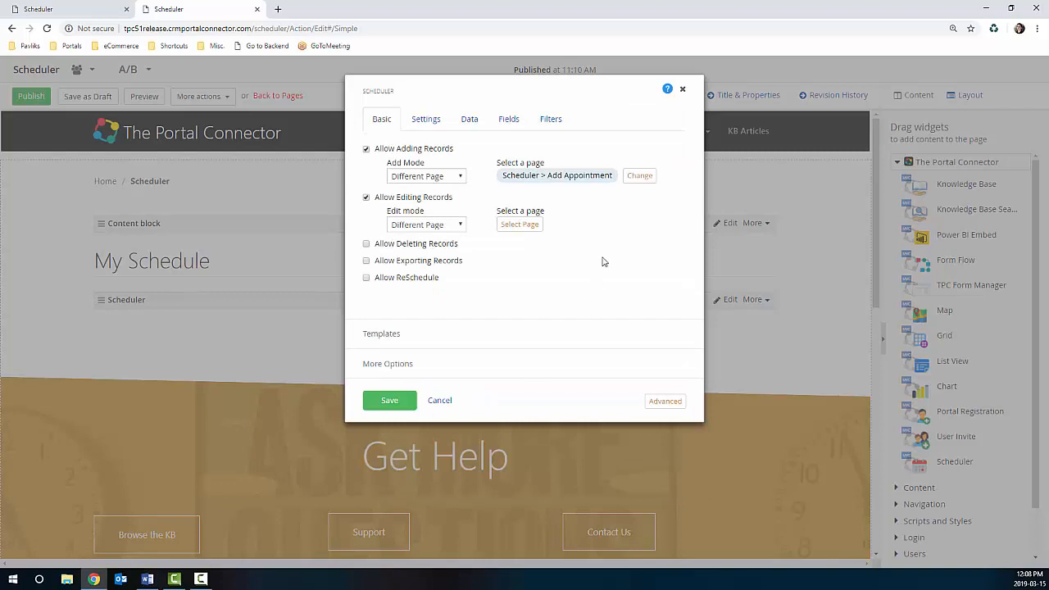
click(461, 177)
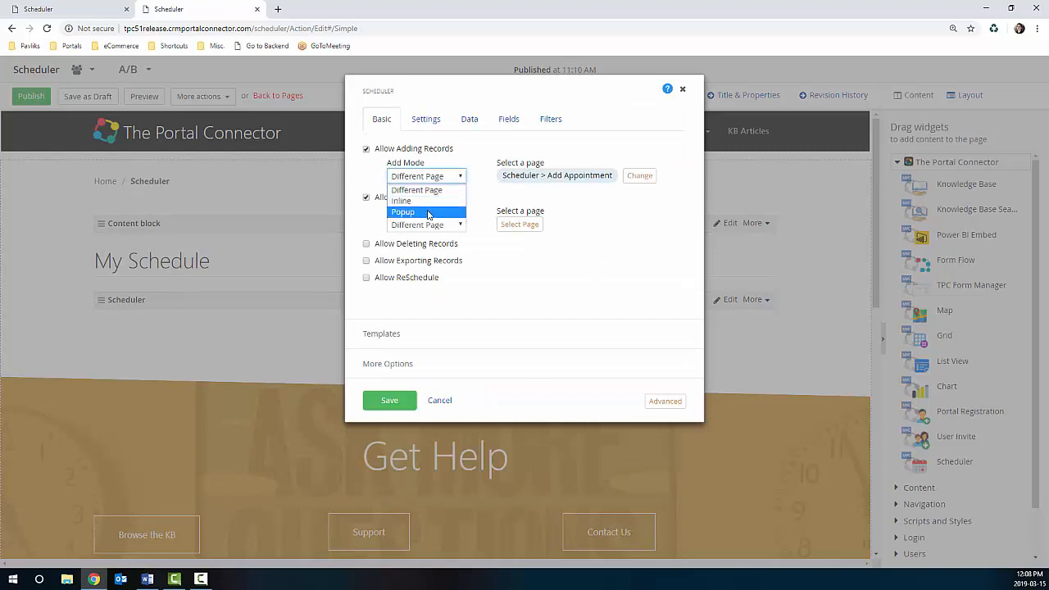
click(427, 202)
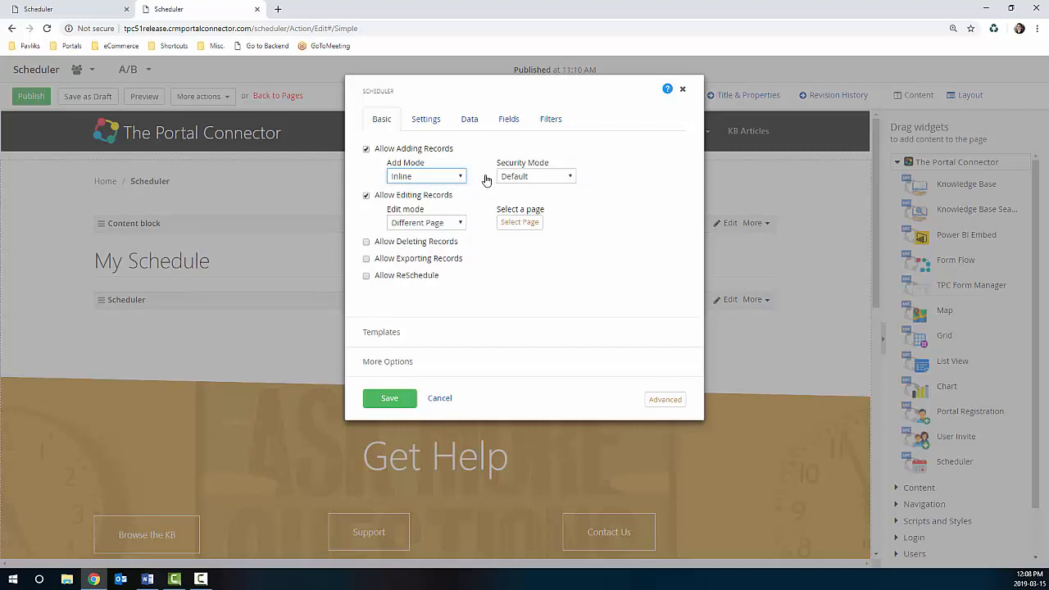
Step: Edit inline, allow deleting with Default security, and enable exporting records and rescheduling
click(439, 228)
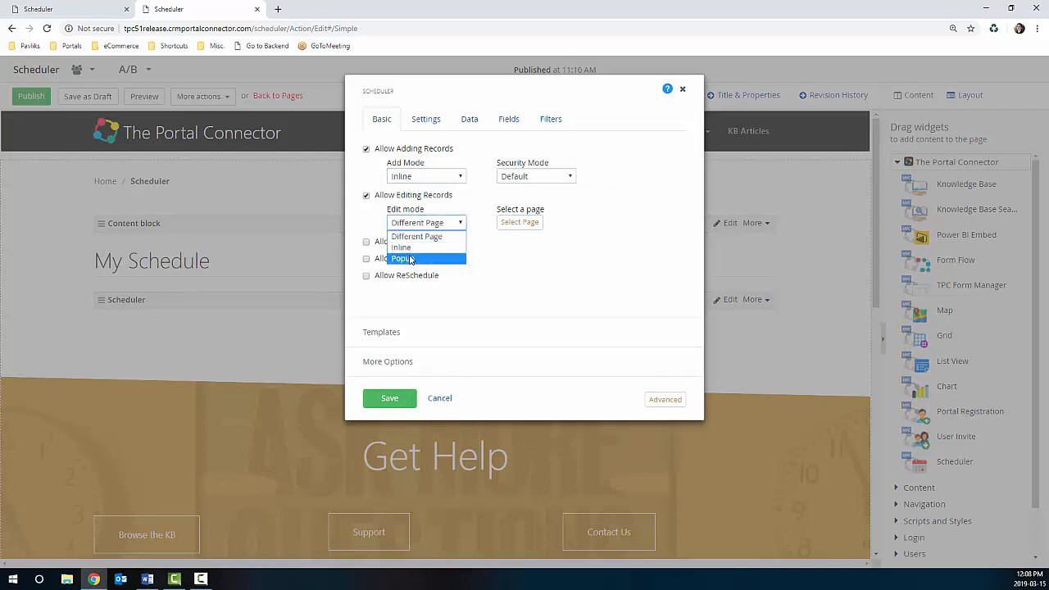
click(439, 247)
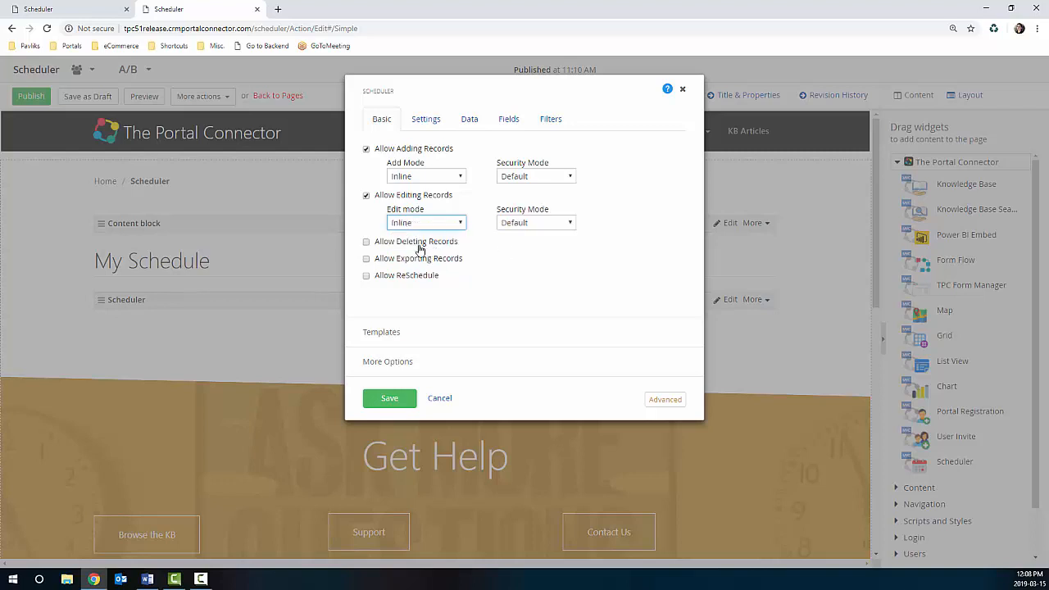
click(366, 242)
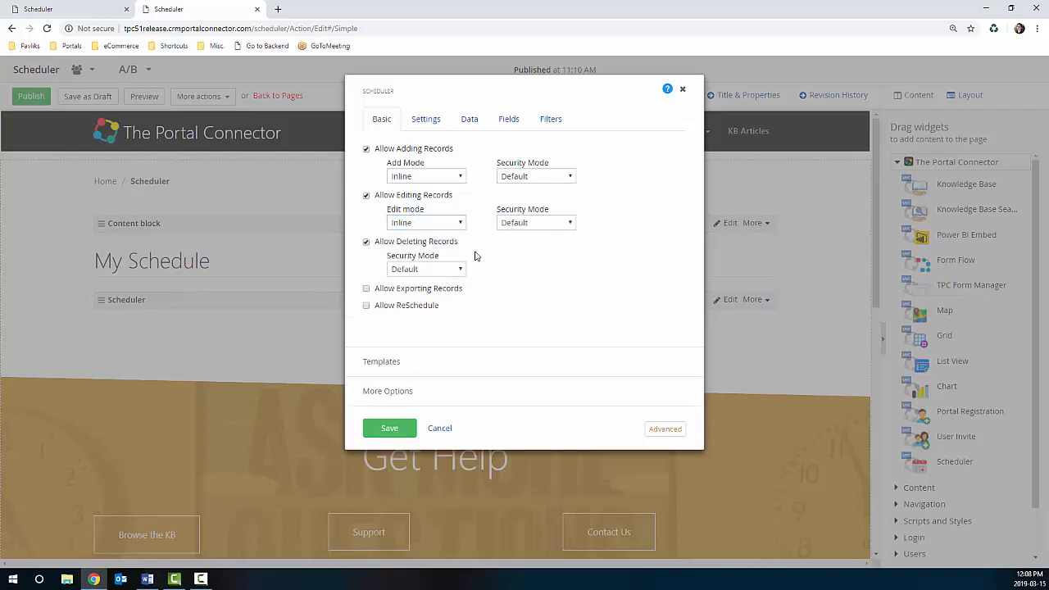
click(451, 270)
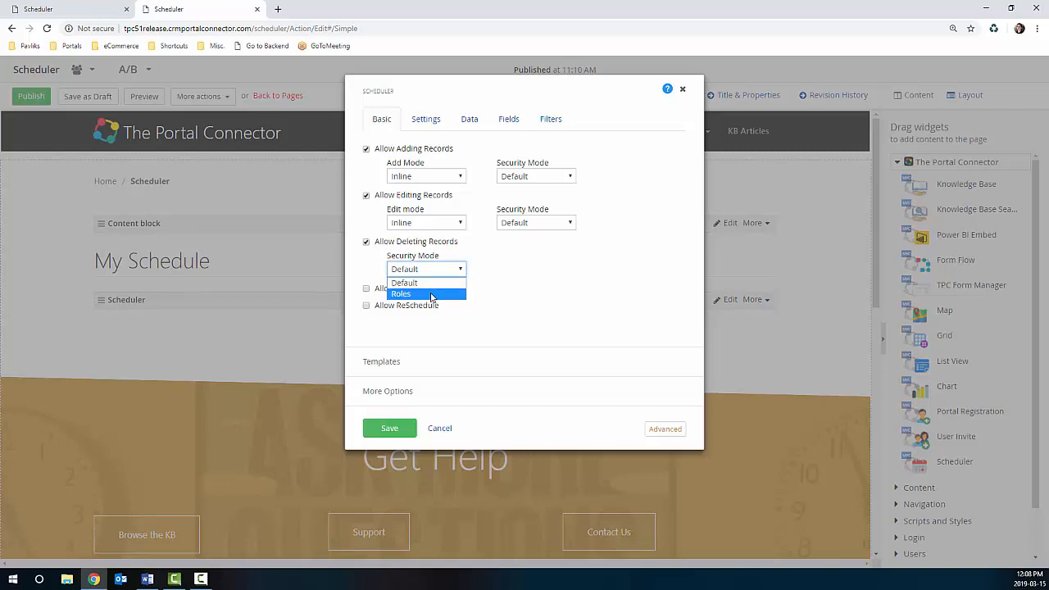
click(461, 268)
click(370, 291)
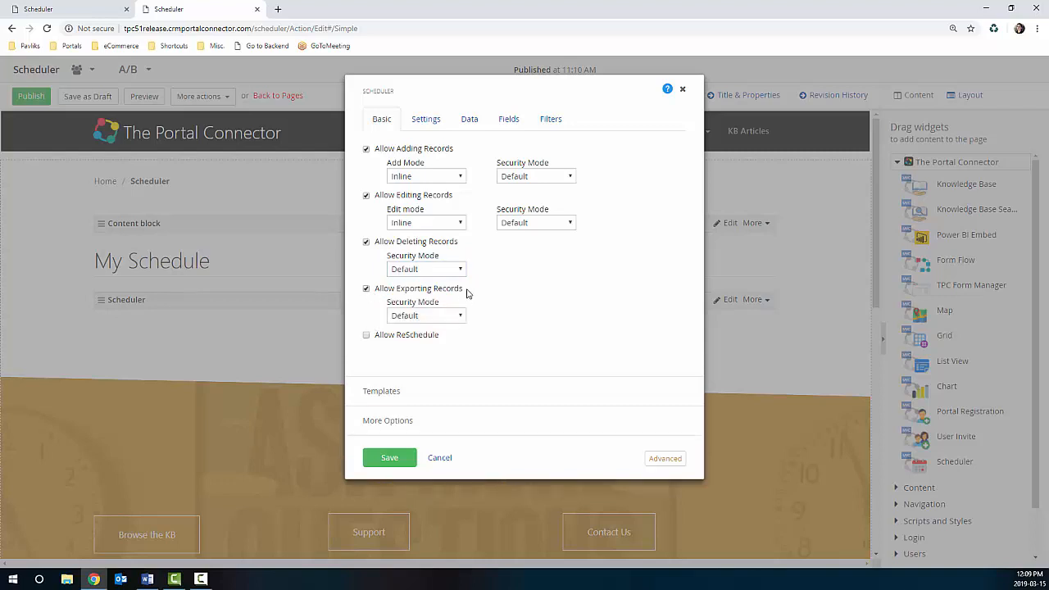
click(367, 337)
click(420, 123)
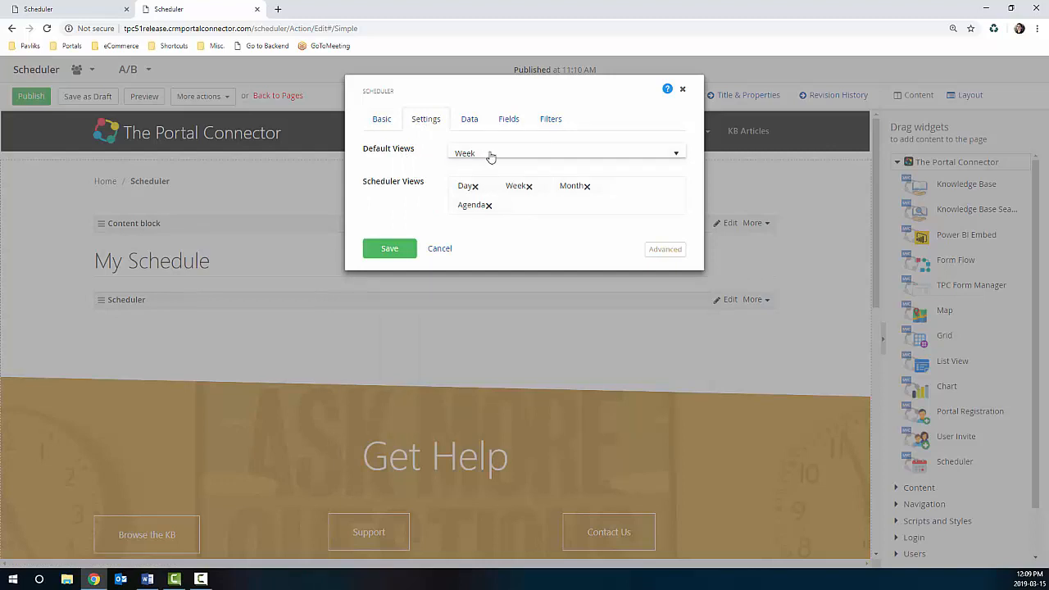
Step: Make Month the default view, remove Week and add Work Week to the scheduler views
click(674, 155)
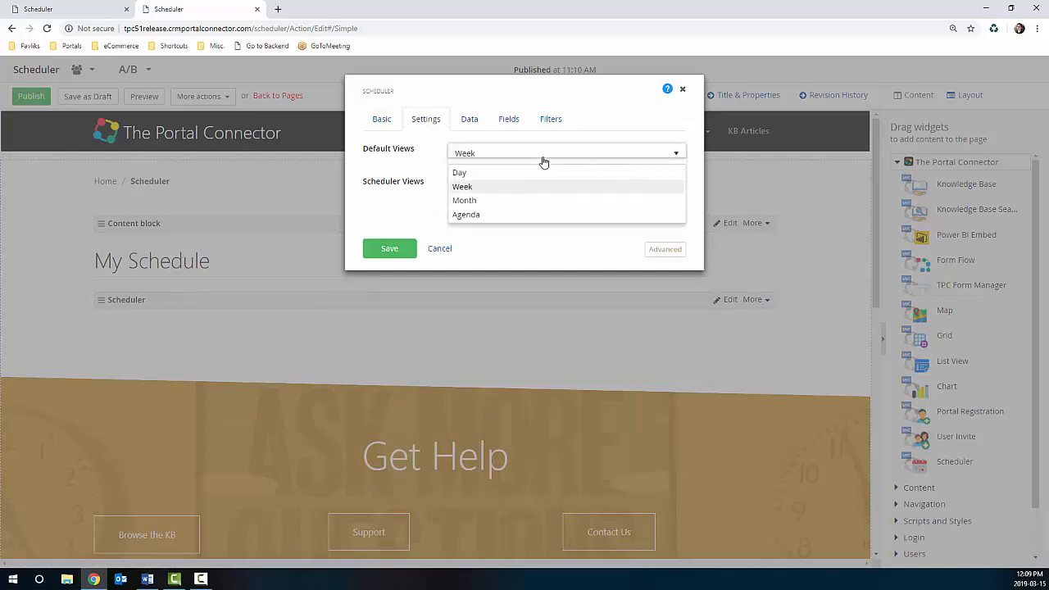
click(451, 200)
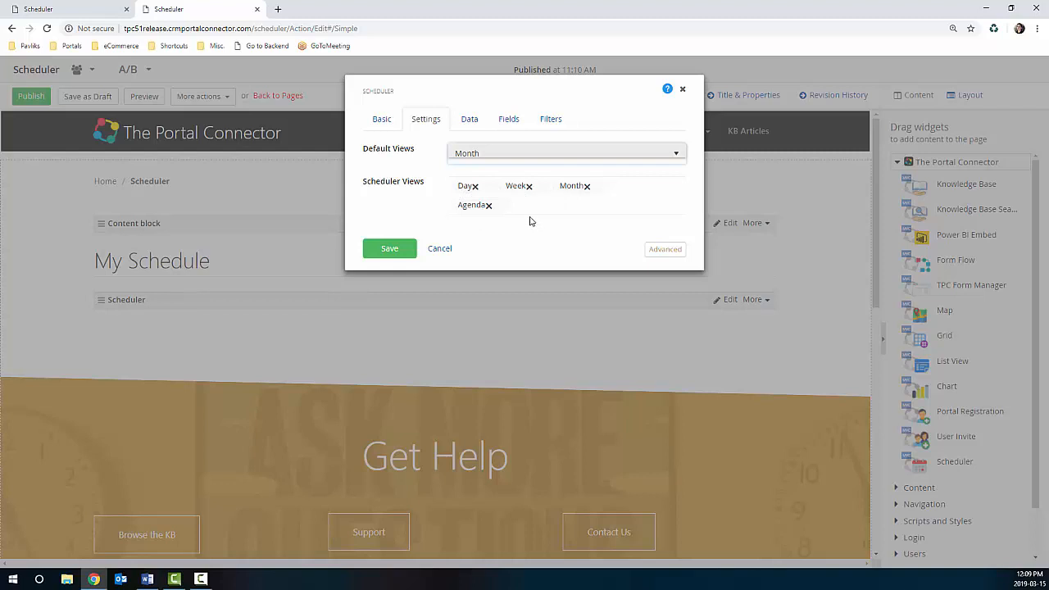
click(528, 187)
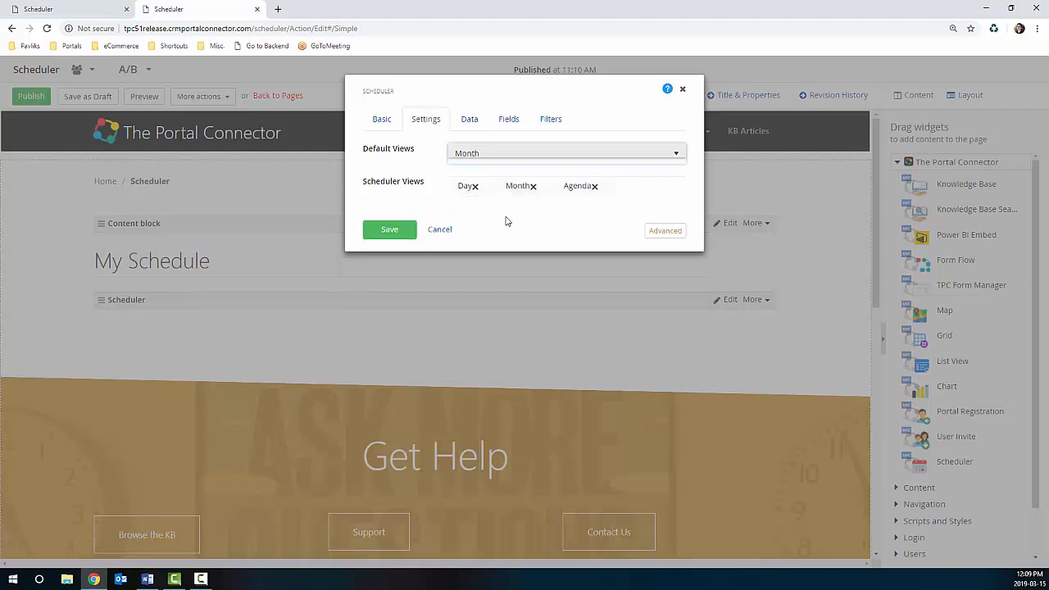
click(654, 191)
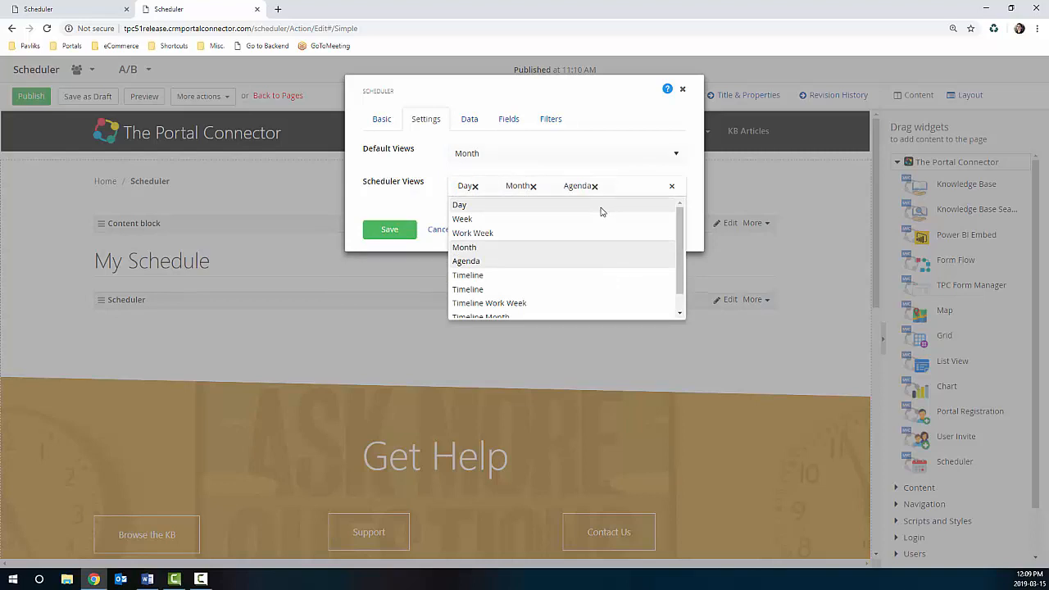
click(482, 236)
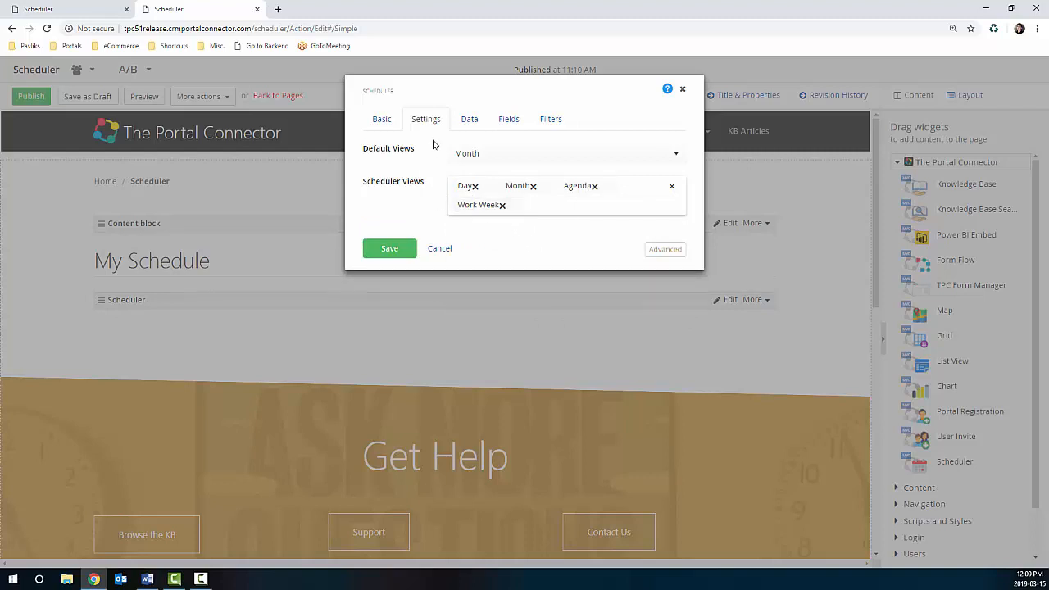
click(469, 123)
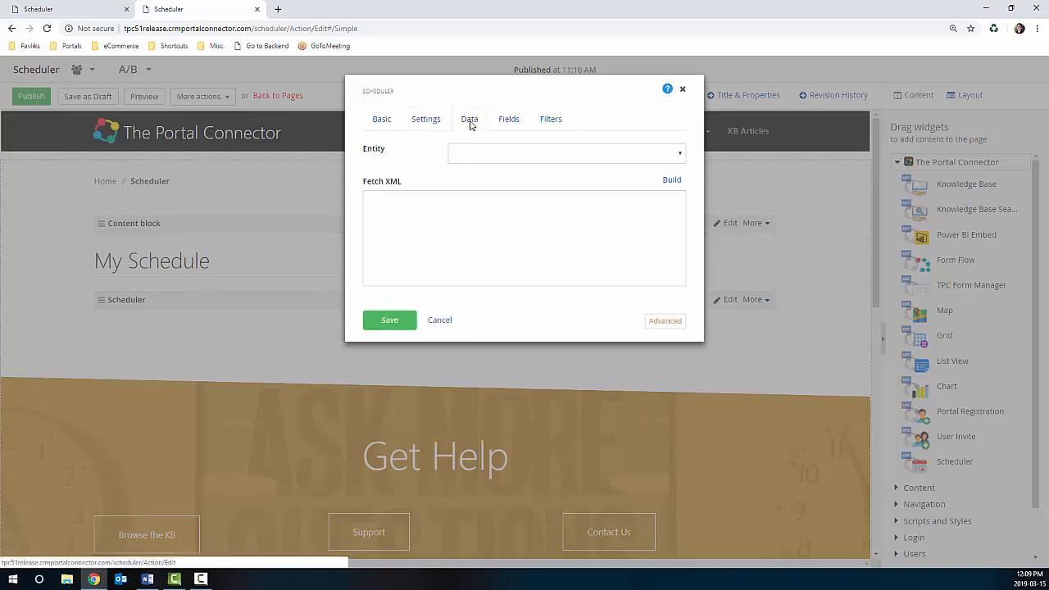
Step: Set the entity to Activity, load its default fetch XML, and open the Build editor
click(662, 158)
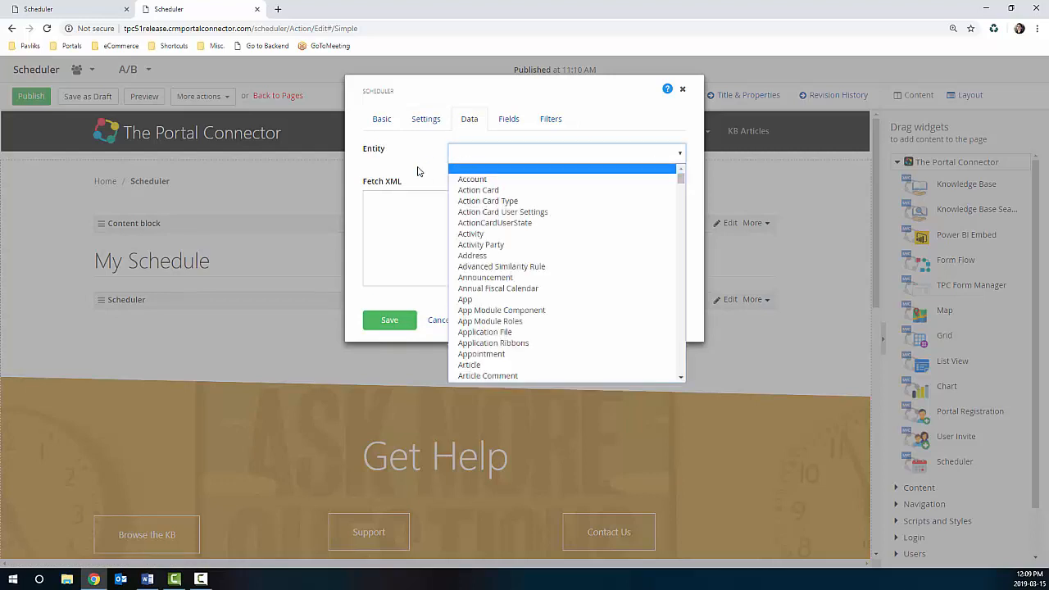
click(482, 235)
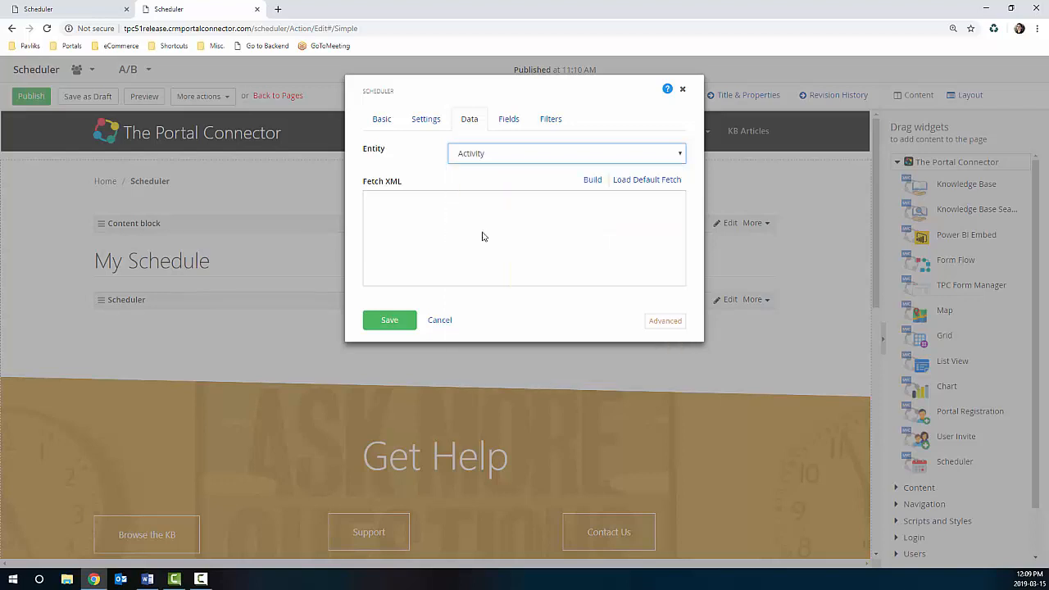
click(629, 182)
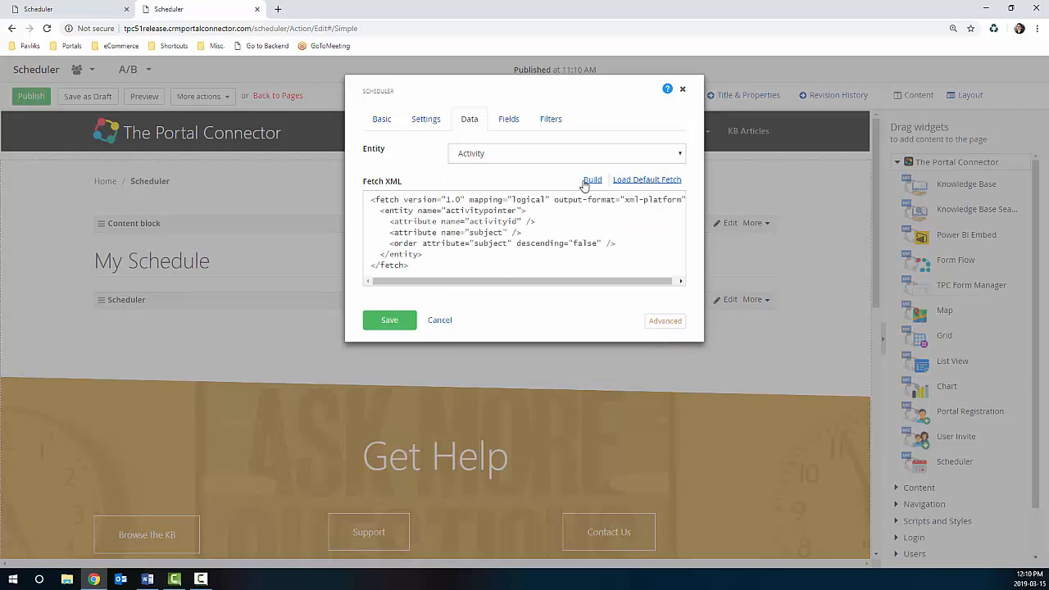
click(590, 182)
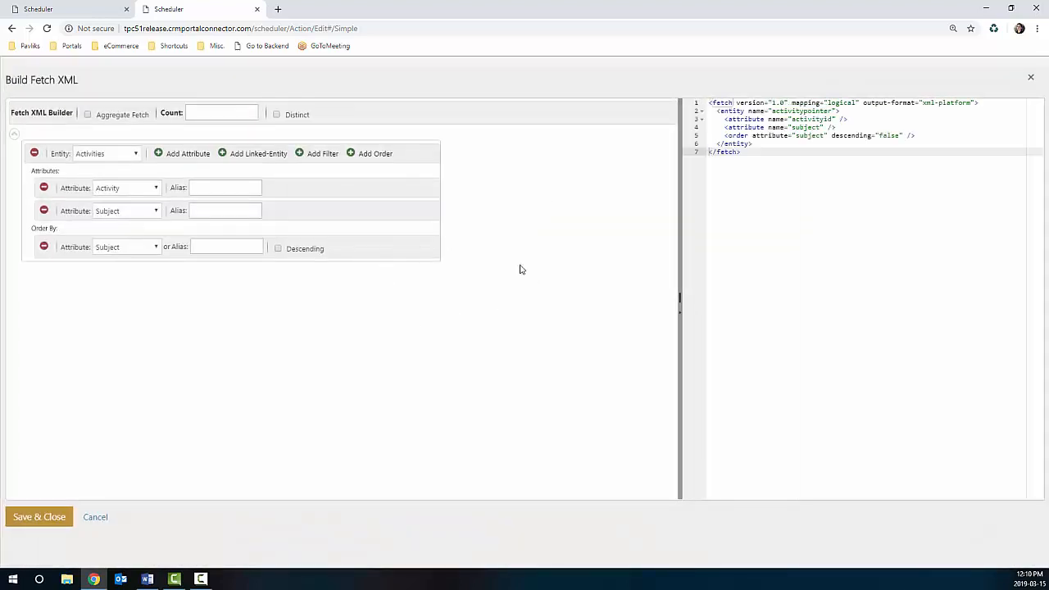
Step: Add three attributes to the fetch query, setting the first two to Start Date and Due Date
click(173, 161)
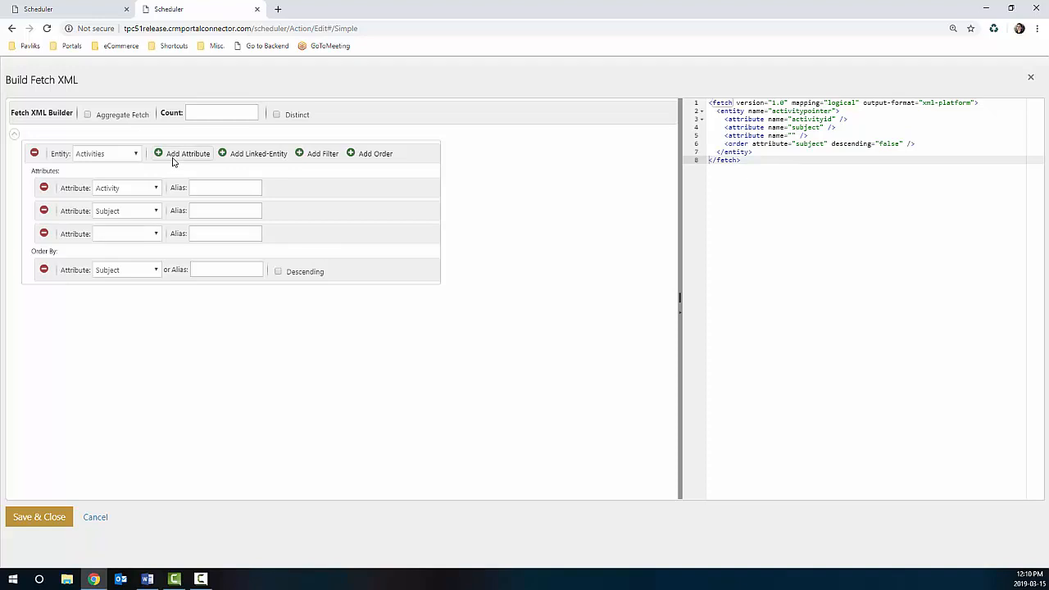
click(172, 161)
click(172, 161)
click(150, 236)
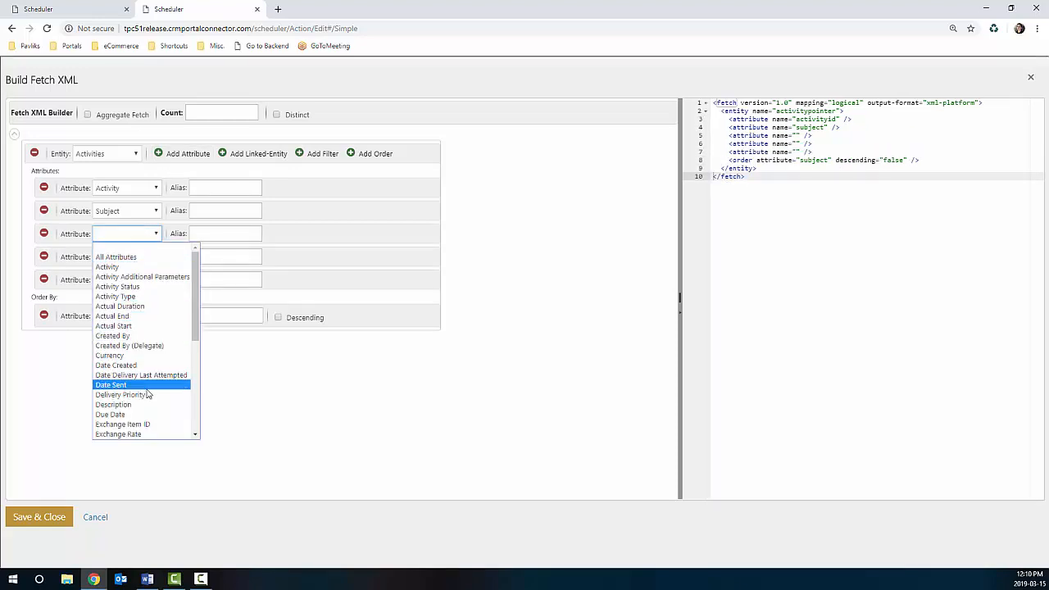
scroll(148, 381, down, 5)
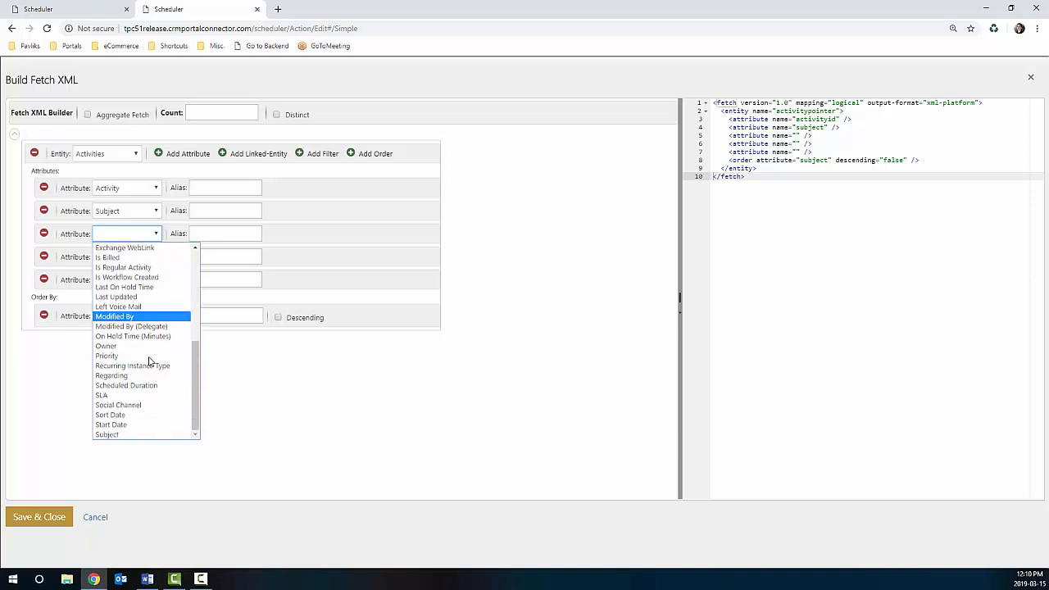
click(131, 424)
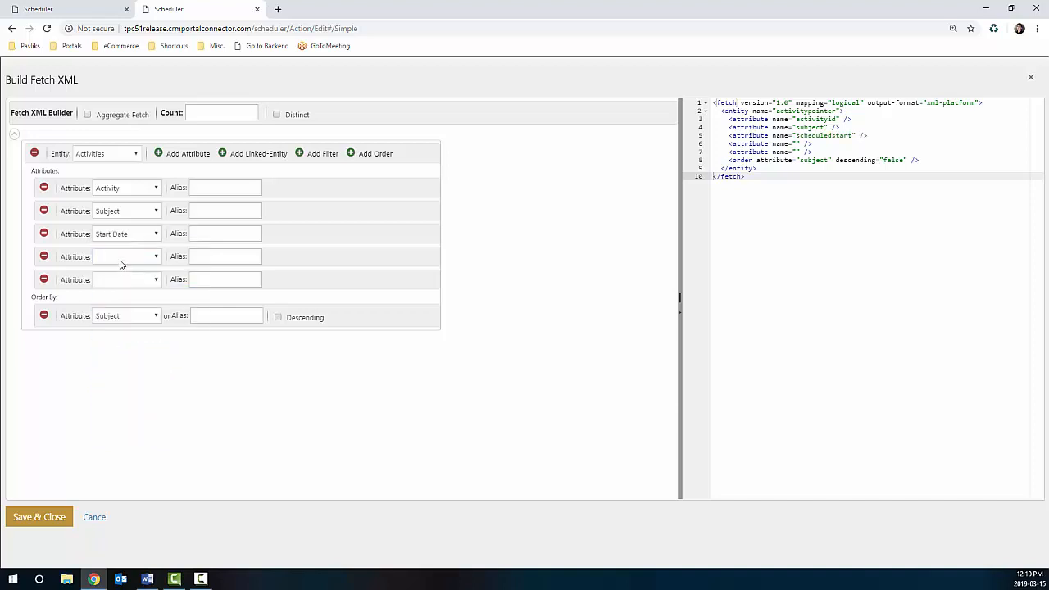
click(123, 260)
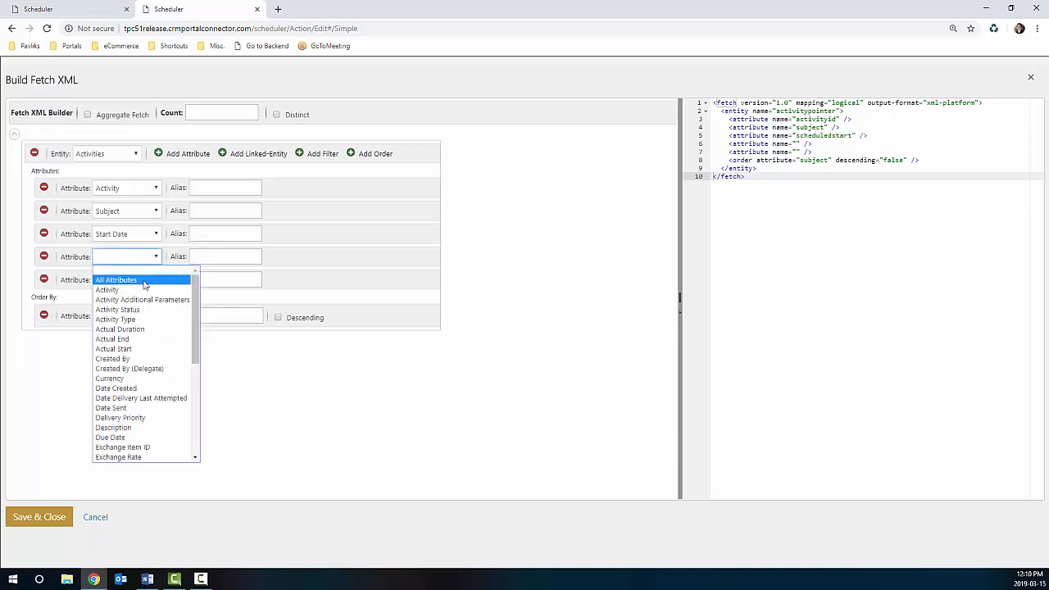
click(134, 436)
Step: Set the last new attribute to Description and save the fetch query
click(123, 280)
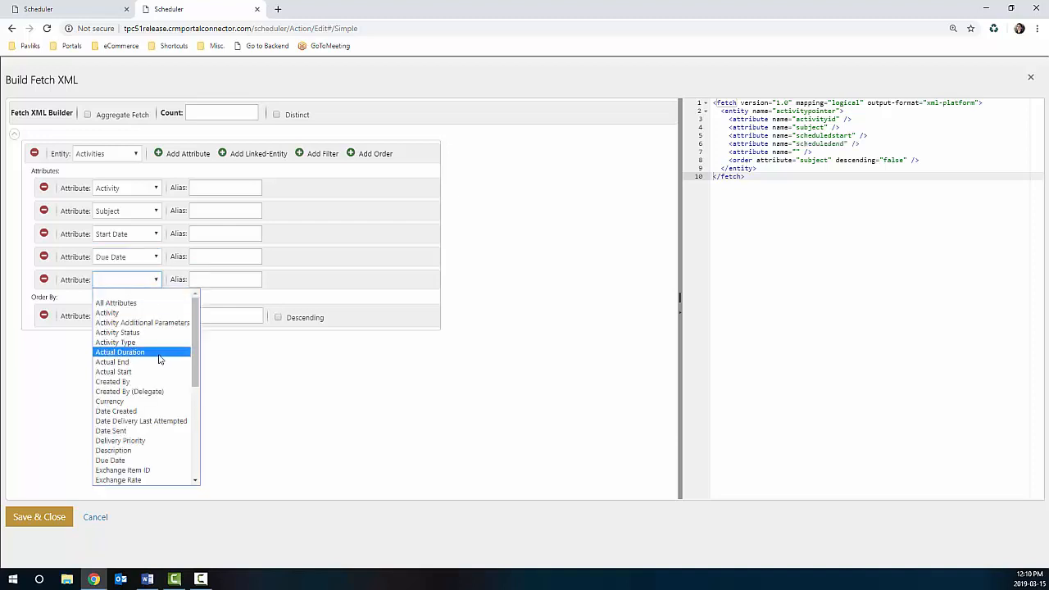
scroll(161, 359, down, 3)
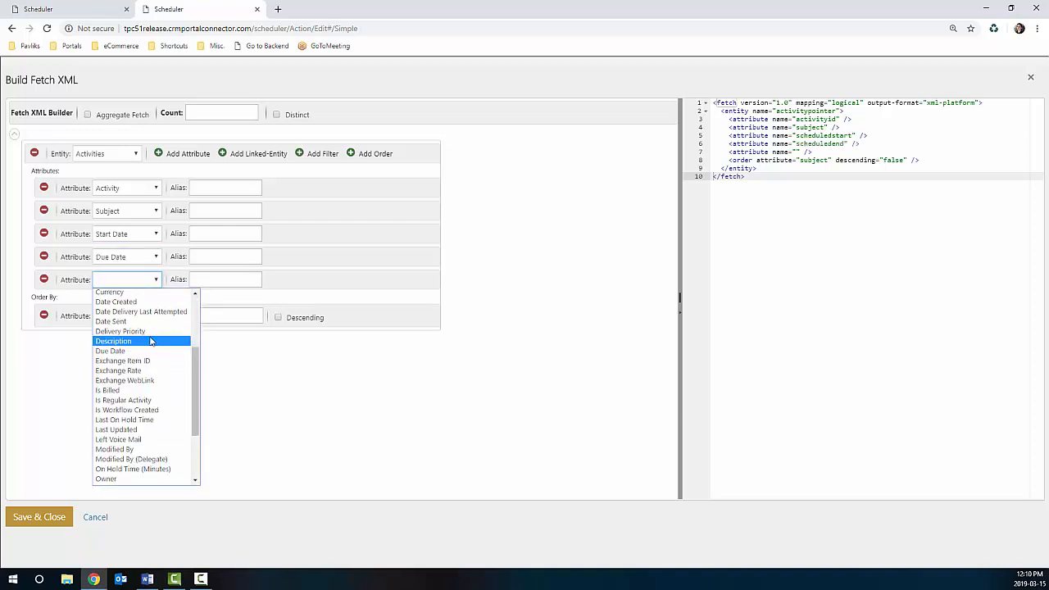
scroll(148, 373, down, 2)
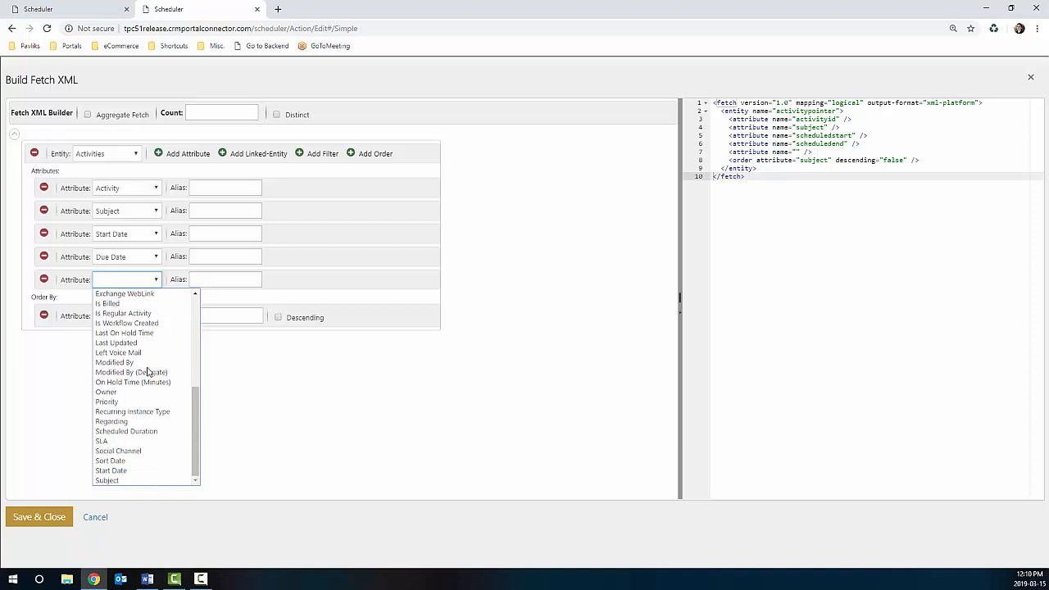
scroll(147, 370, up, 6)
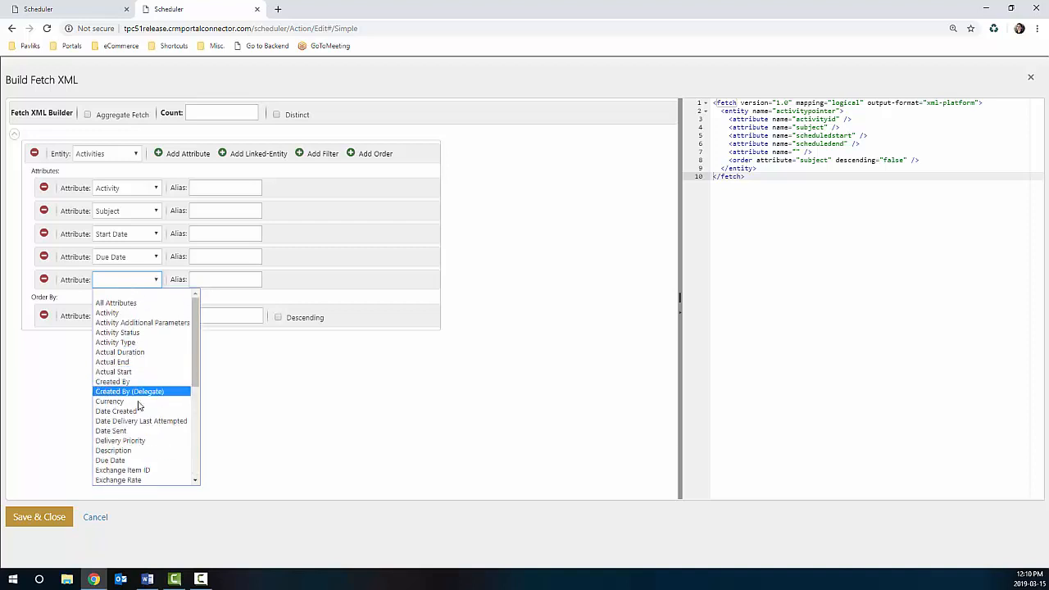
click(129, 450)
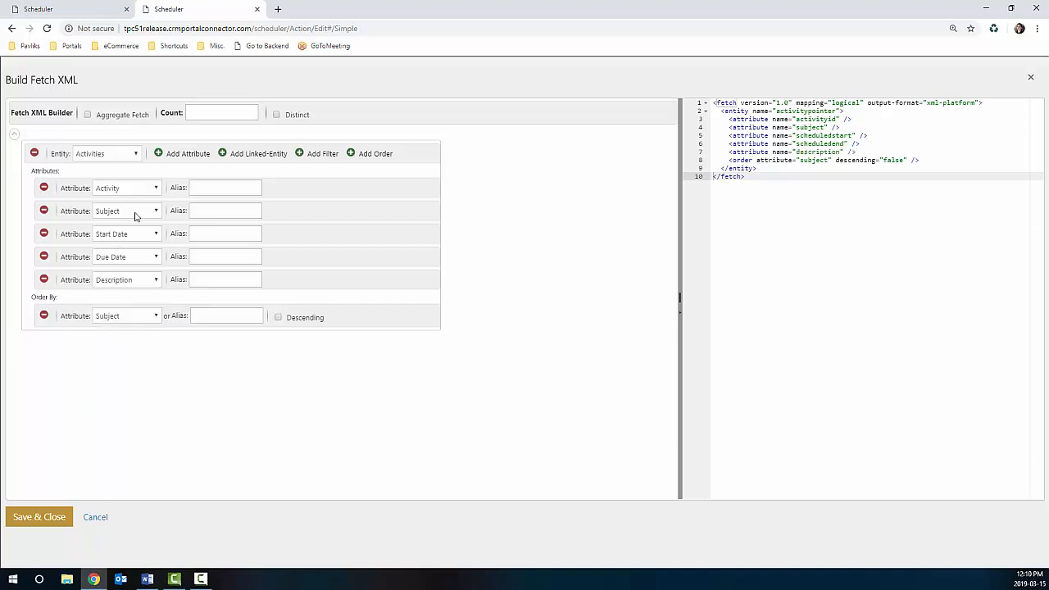
click(49, 516)
click(505, 121)
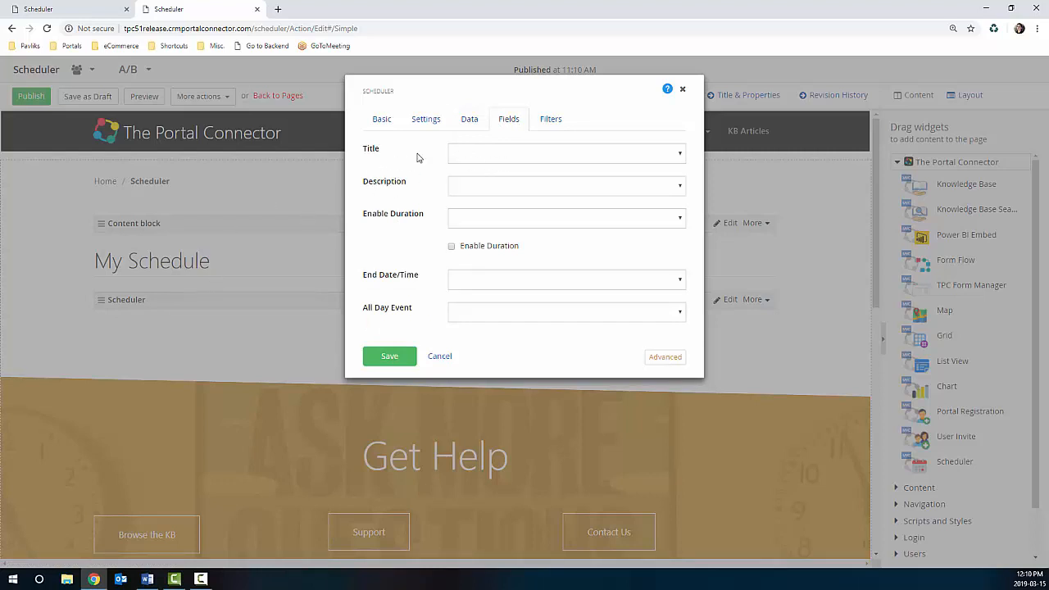
Step: Map Title to subject and Description to description
click(594, 159)
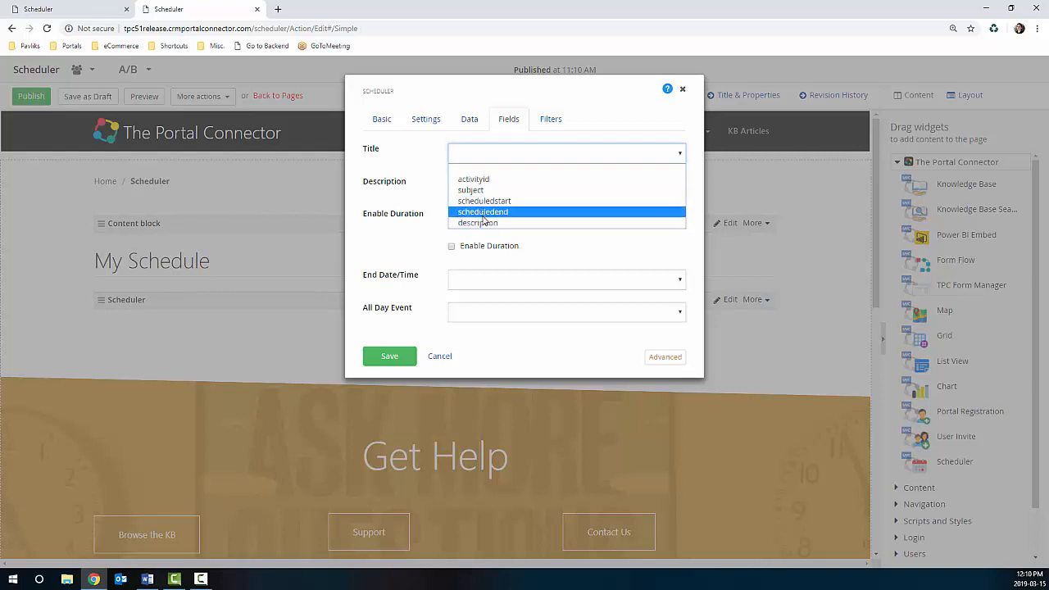
click(476, 191)
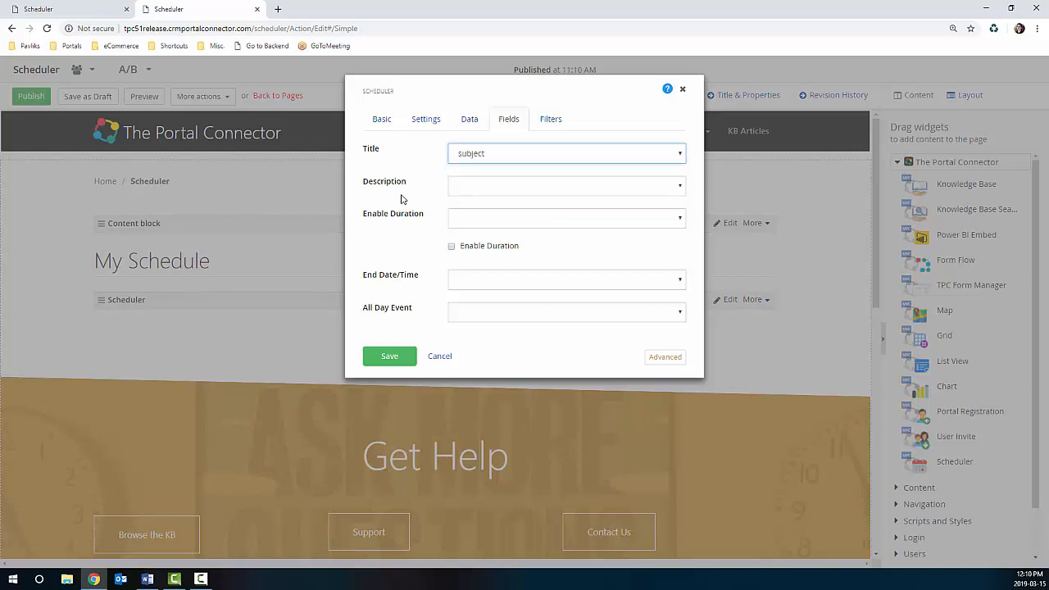
click(565, 192)
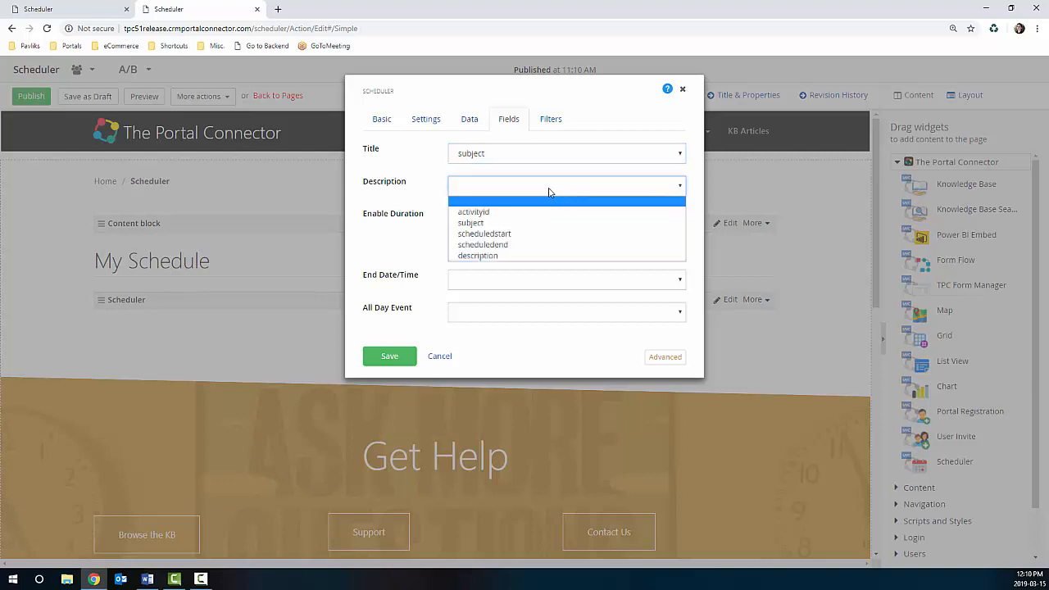
click(480, 255)
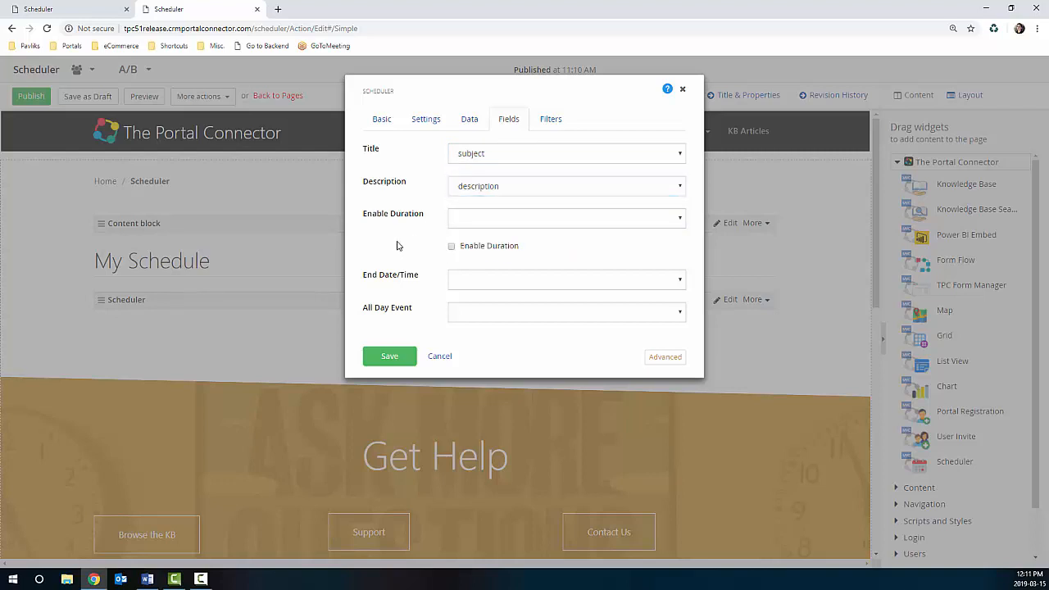
Step: Map Enable Duration to scheduledstart with duration off, End Date/Time to scheduledend, All Day Event empty
click(490, 220)
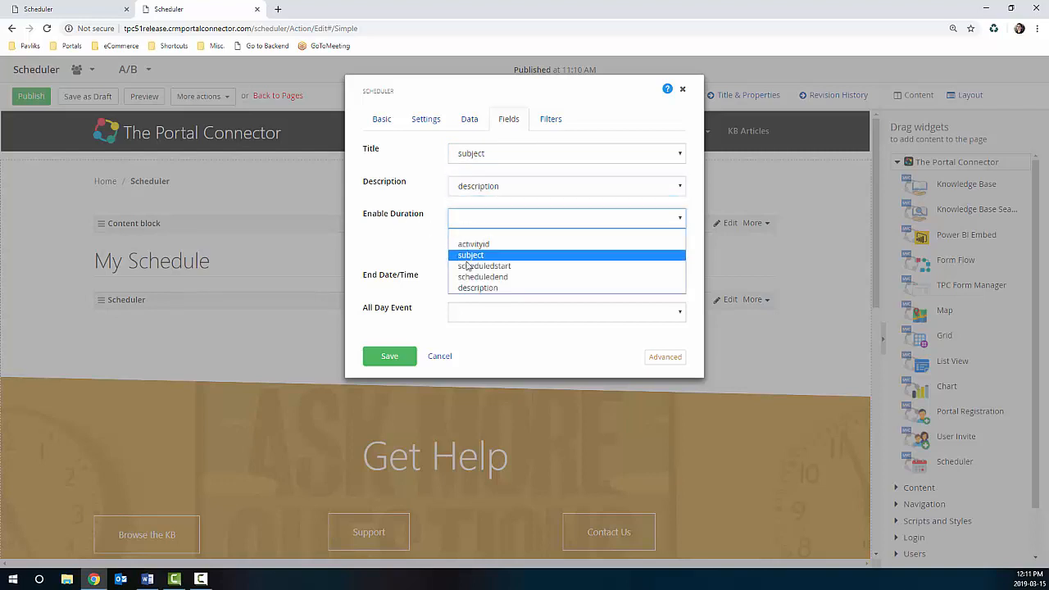
click(461, 267)
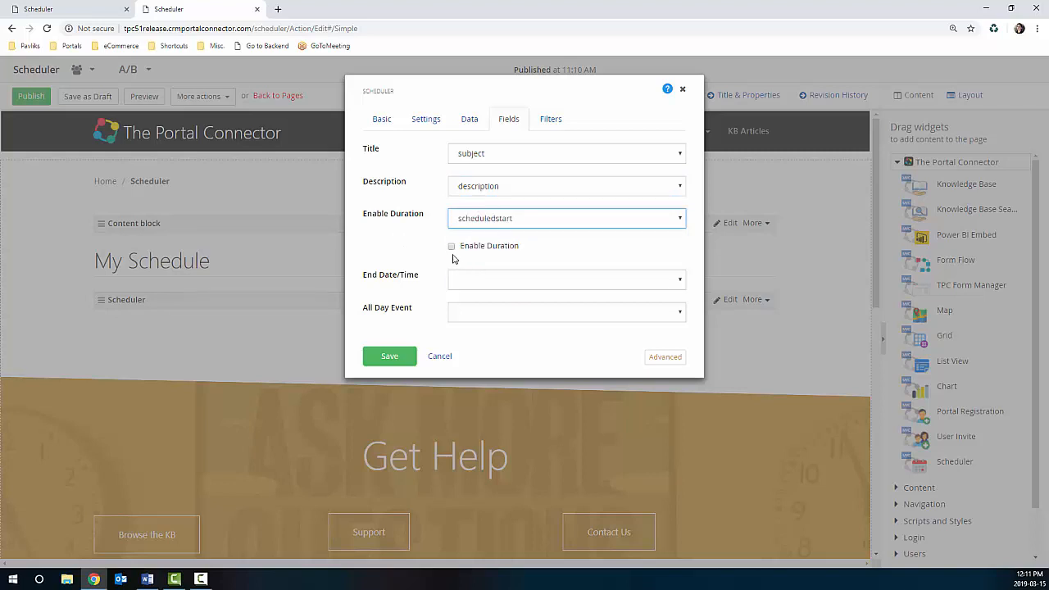
click(452, 247)
click(451, 247)
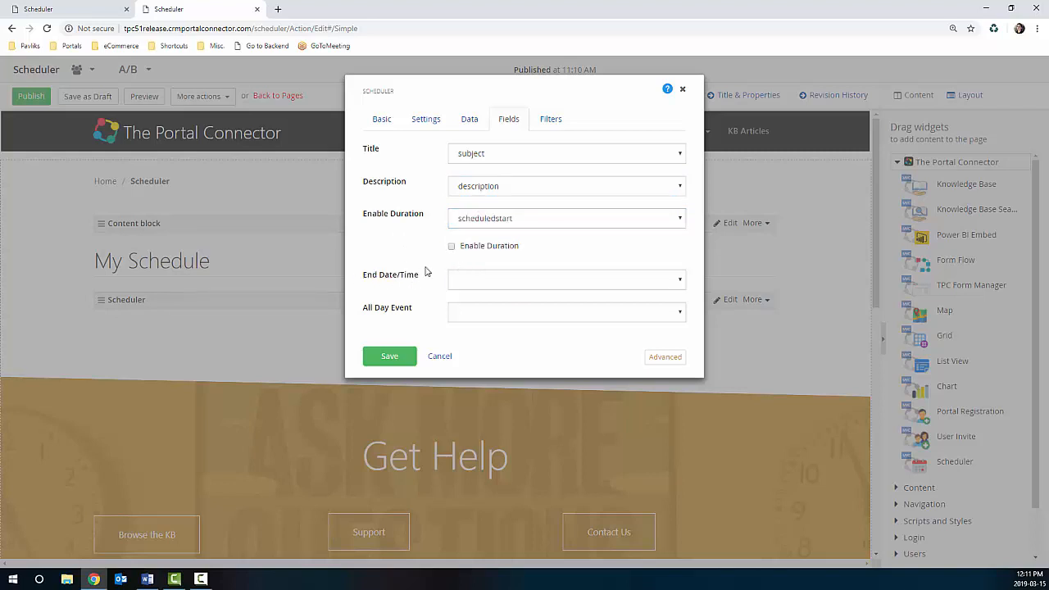
click(451, 247)
click(452, 246)
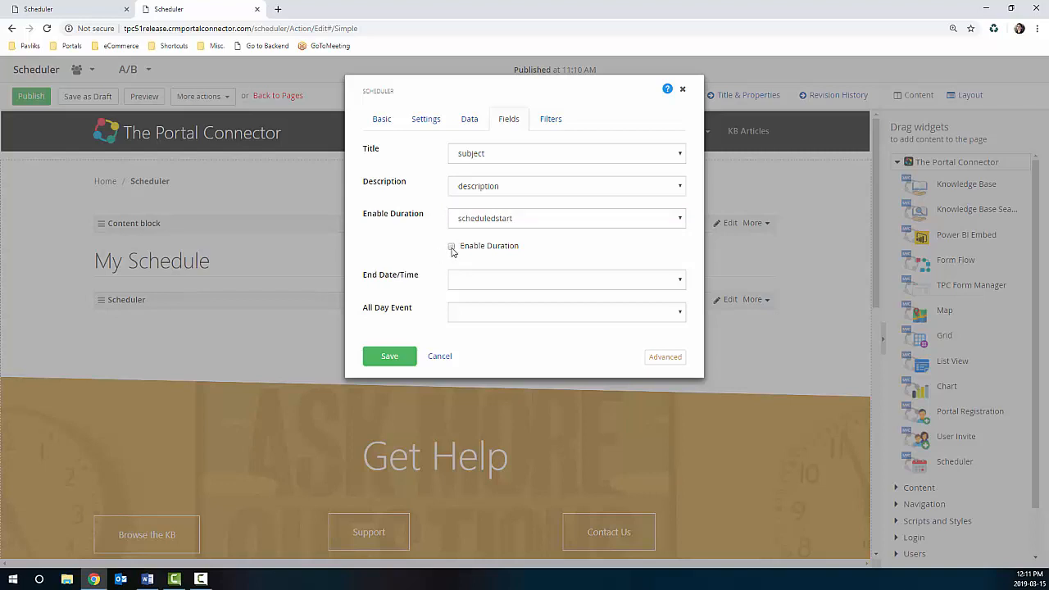
click(482, 281)
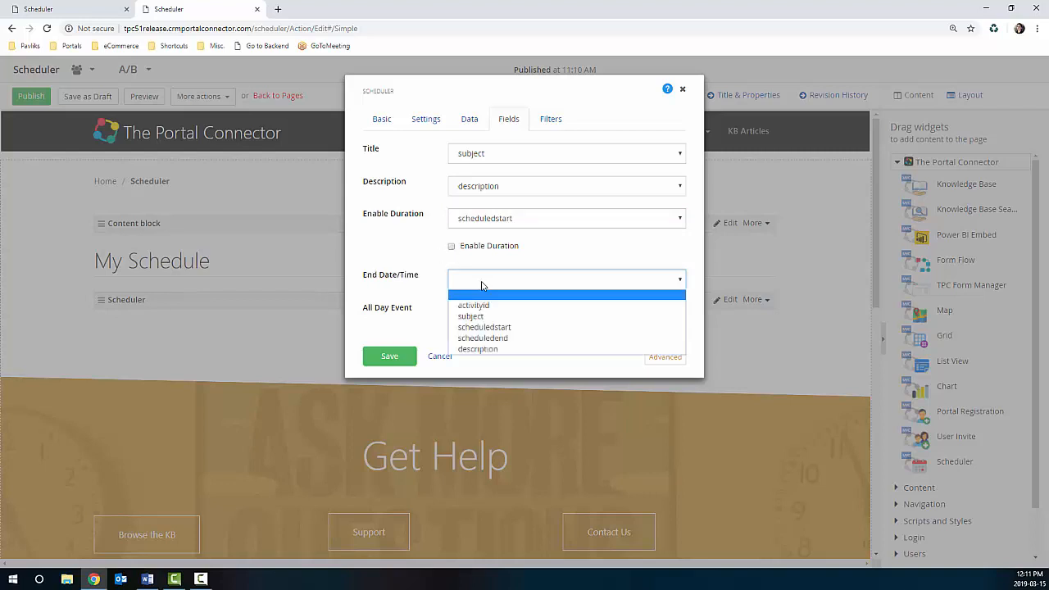
click(497, 339)
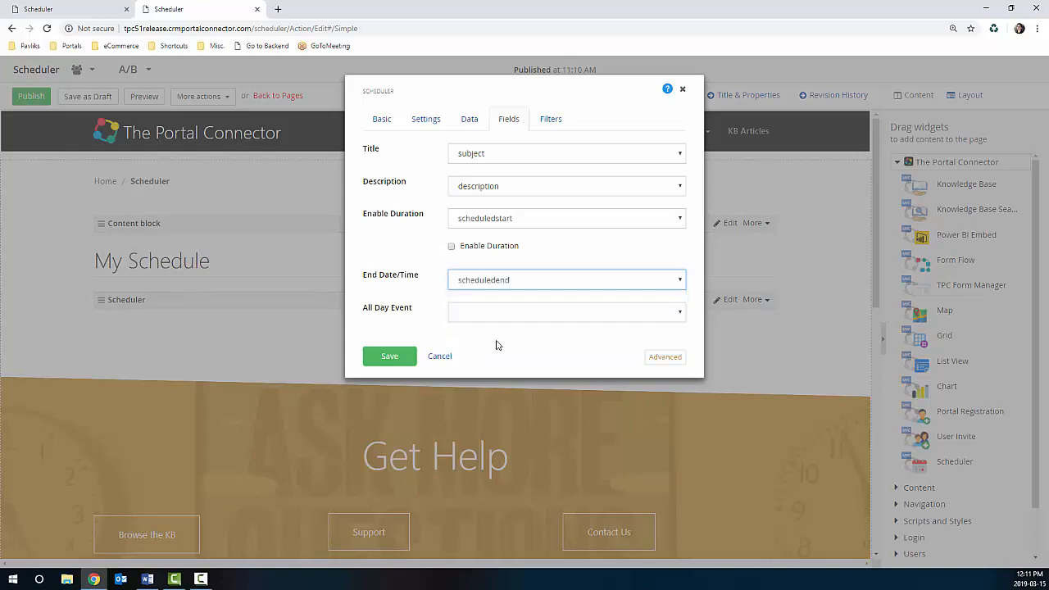
click(536, 316)
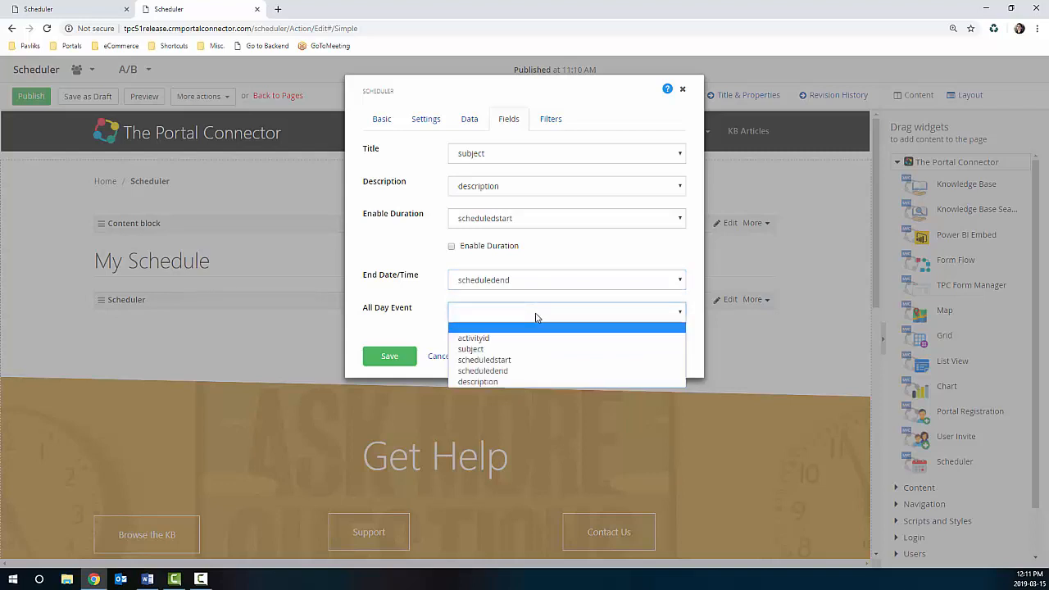
click(359, 332)
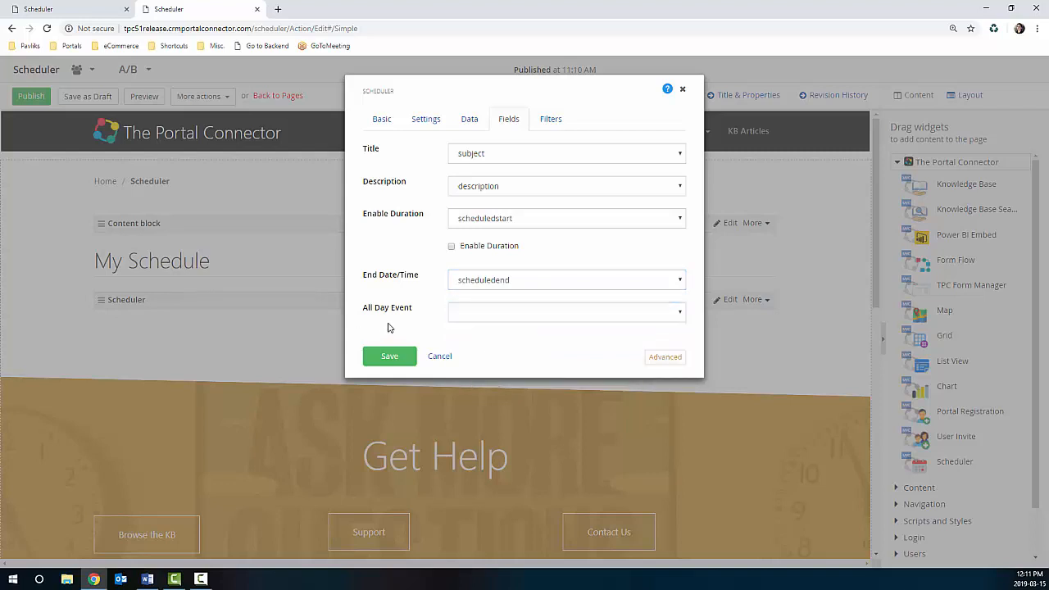
Step: Save the Scheduler widget from its Filters tab, then publish the Scheduler page
click(558, 122)
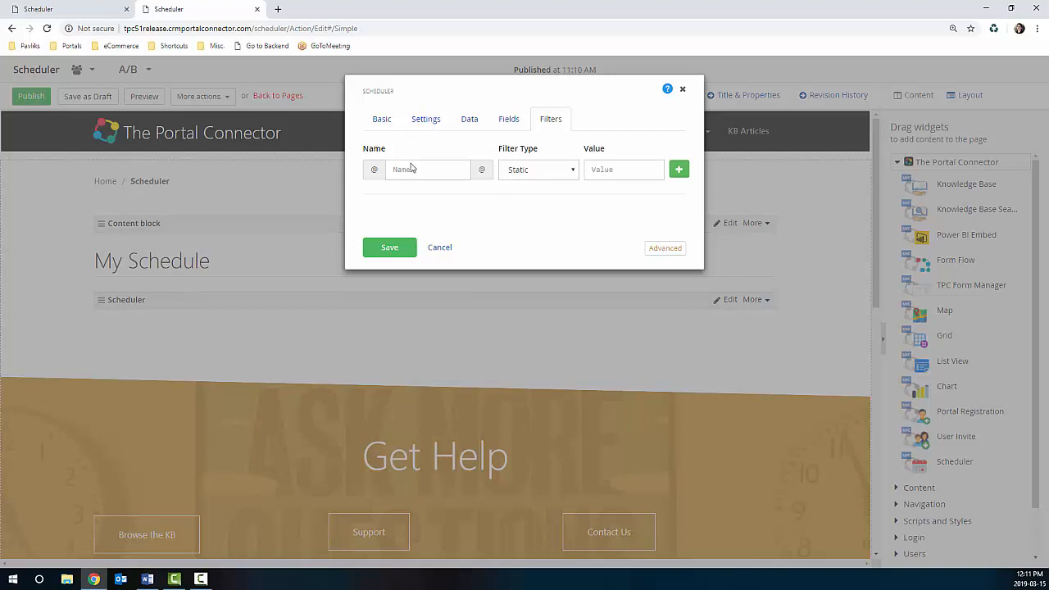
click(394, 250)
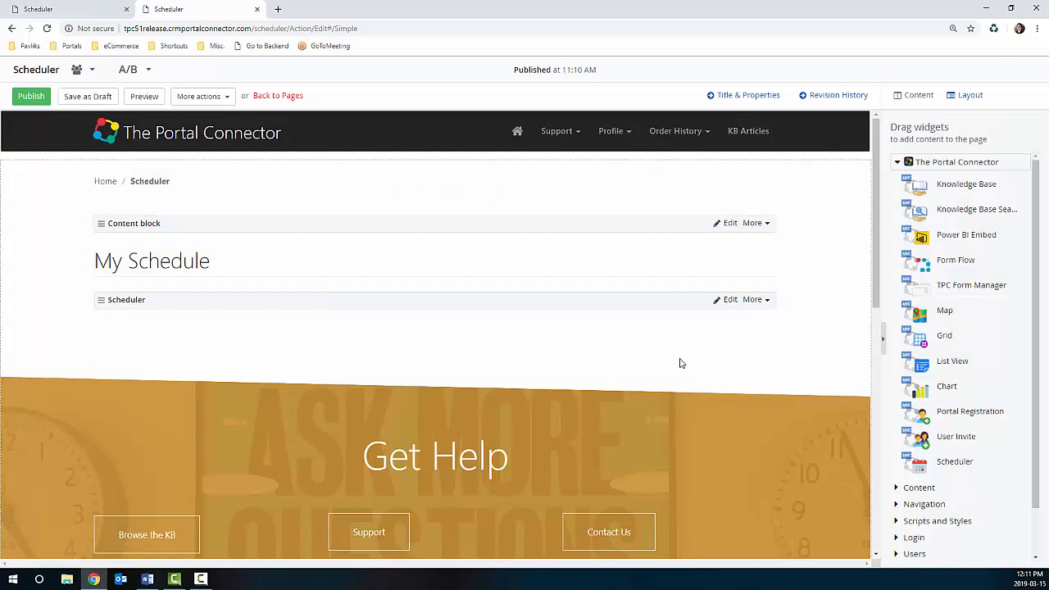
click(33, 98)
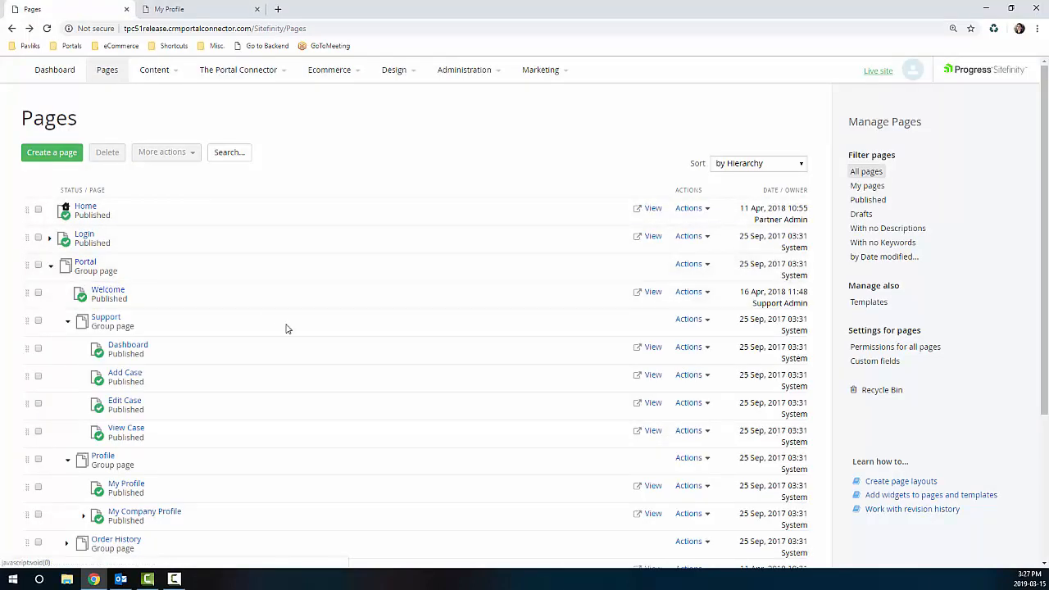
Step: Drop a Form Flow widget onto the My Profile page and open the full flow designer
click(134, 485)
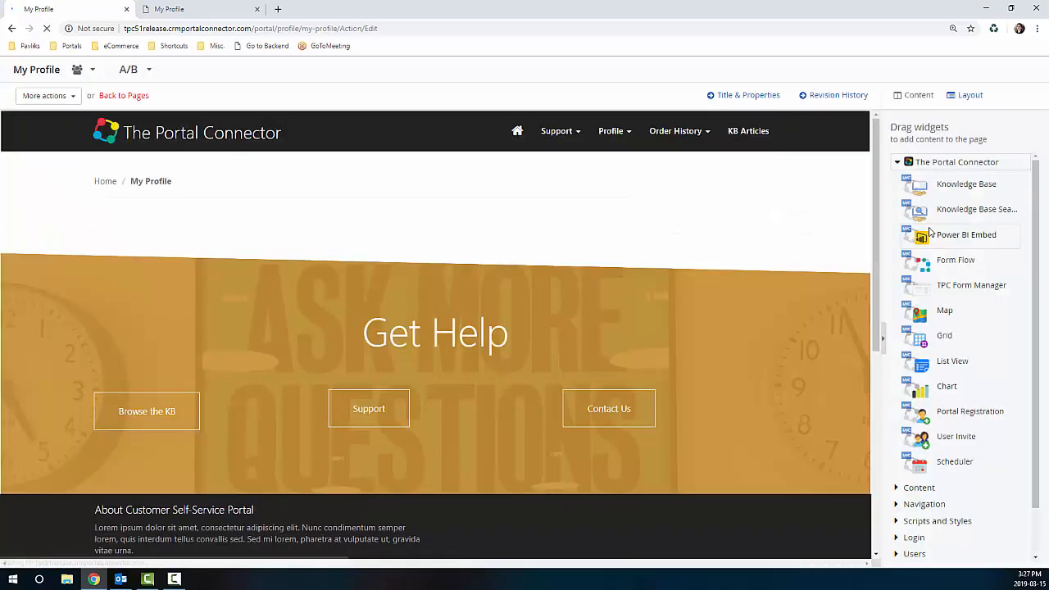
drag(956, 261, 473, 293)
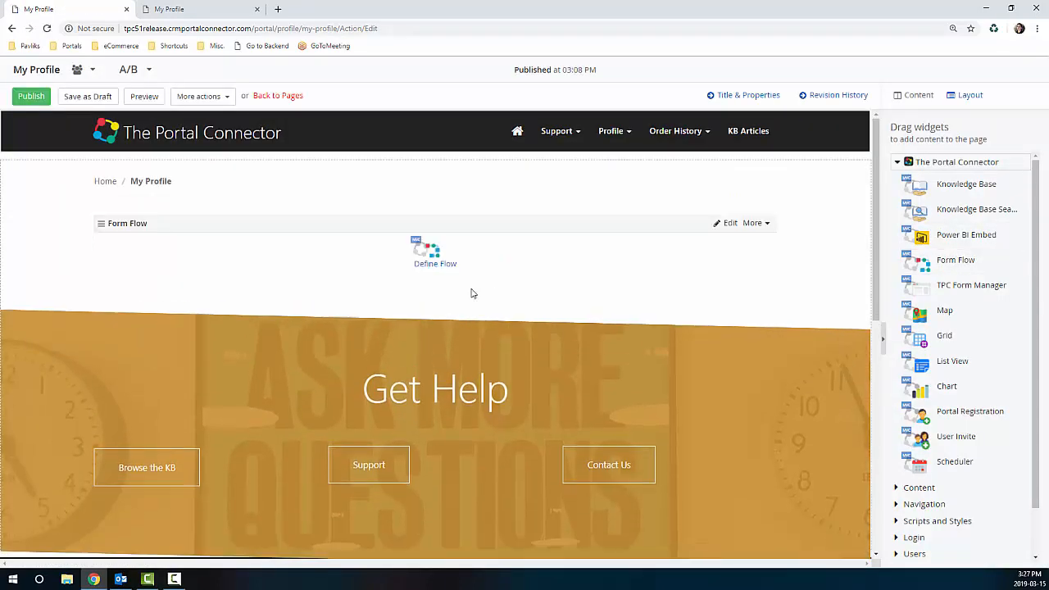
click(433, 265)
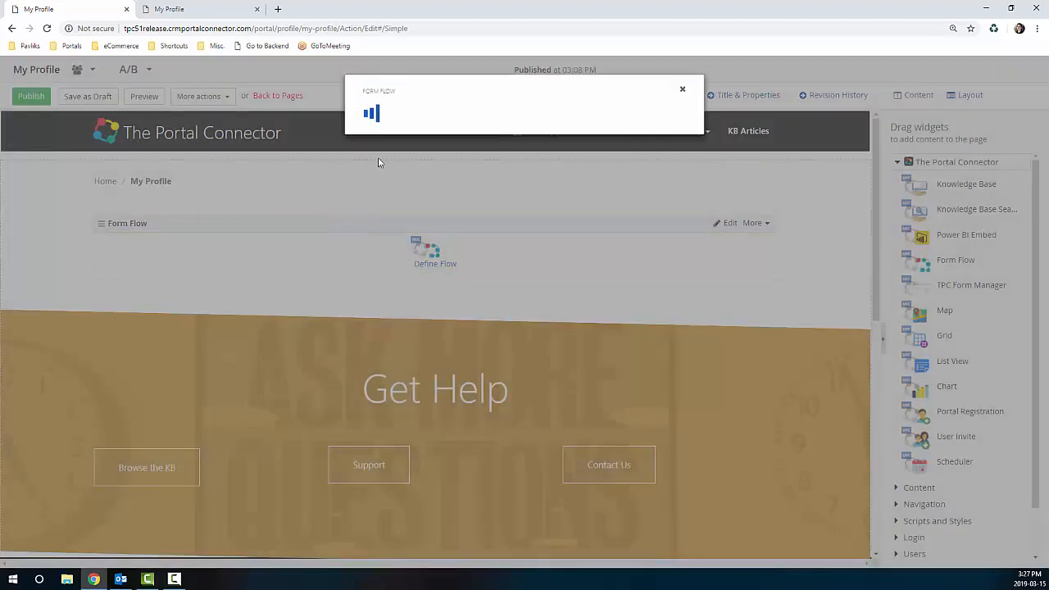
click(318, 157)
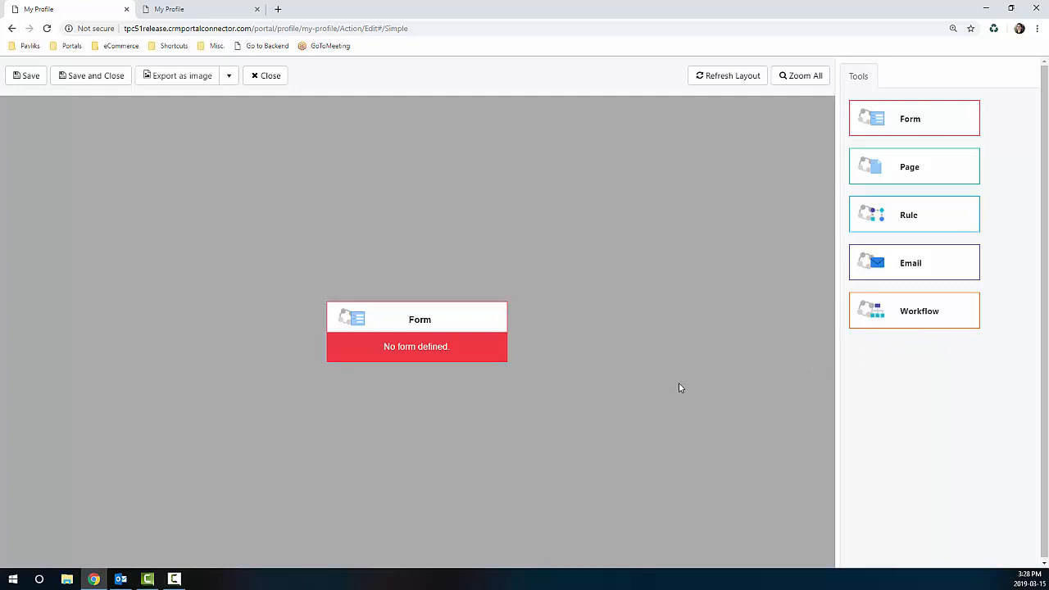
Step: Set the Form step to Profile - MVC - Personal and enable Override Submit Button Text
click(423, 344)
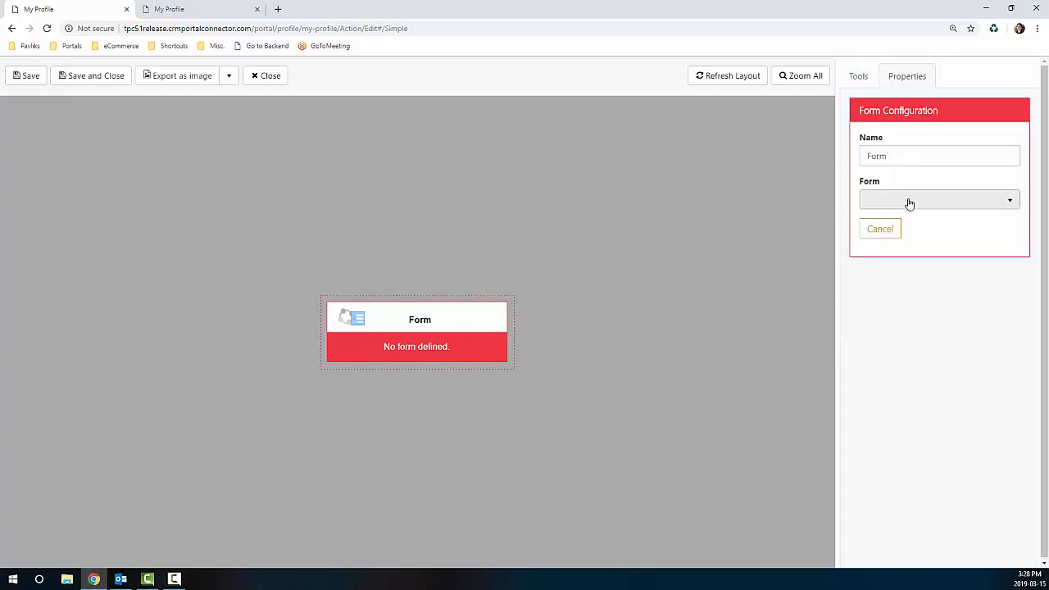
click(910, 204)
click(912, 220)
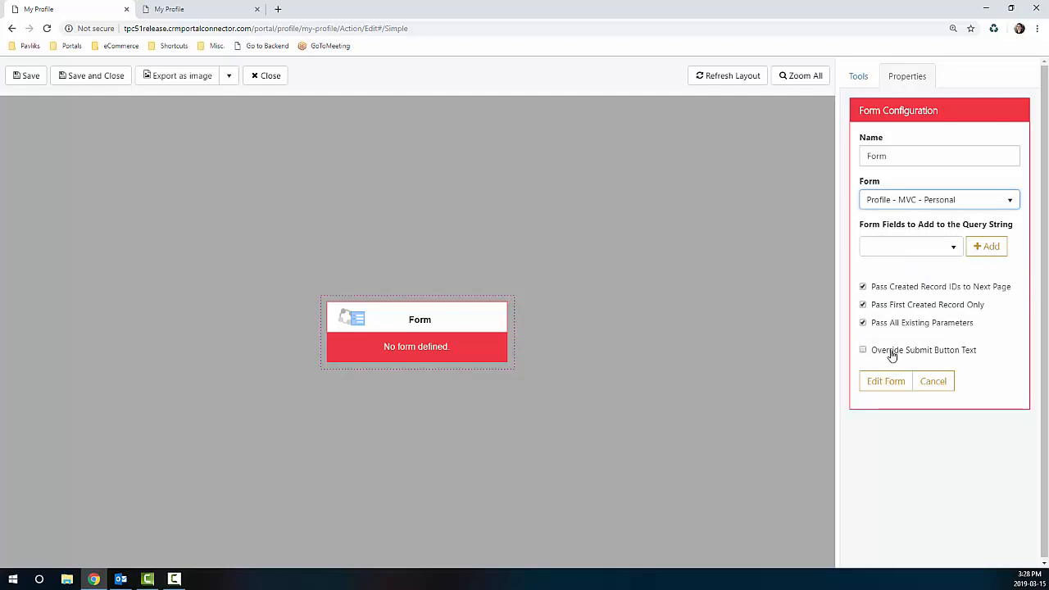
click(863, 350)
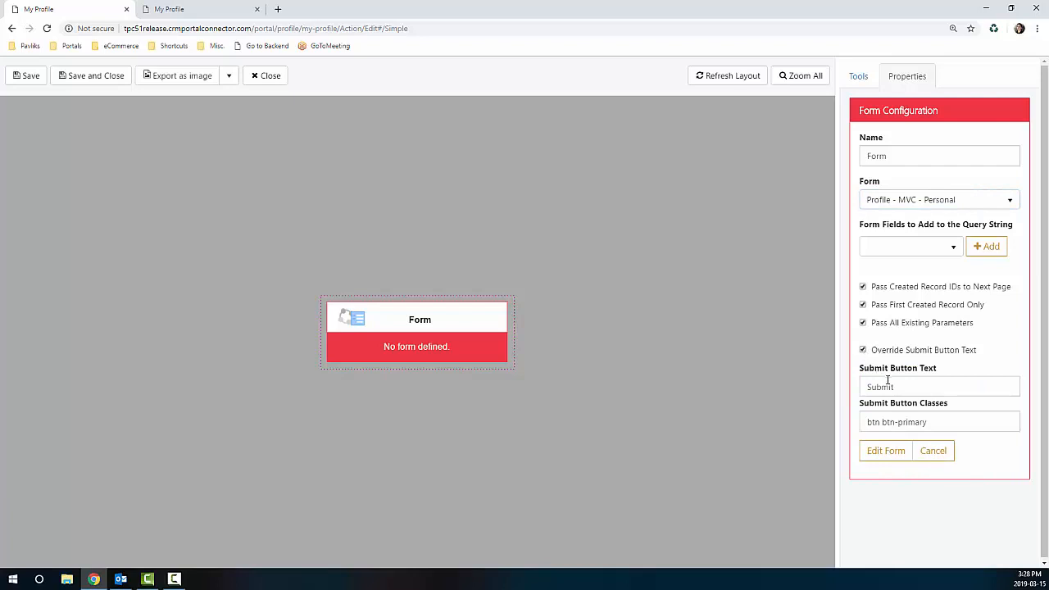
drag(897, 387, 854, 390)
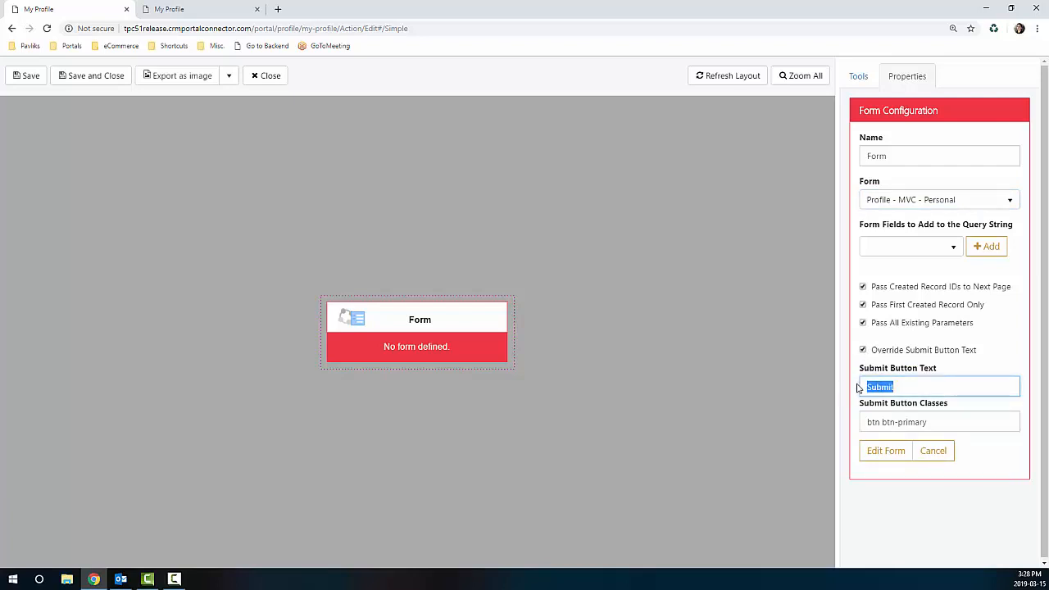
Step: Add a Page step after the form that goes to the Home page
click(859, 75)
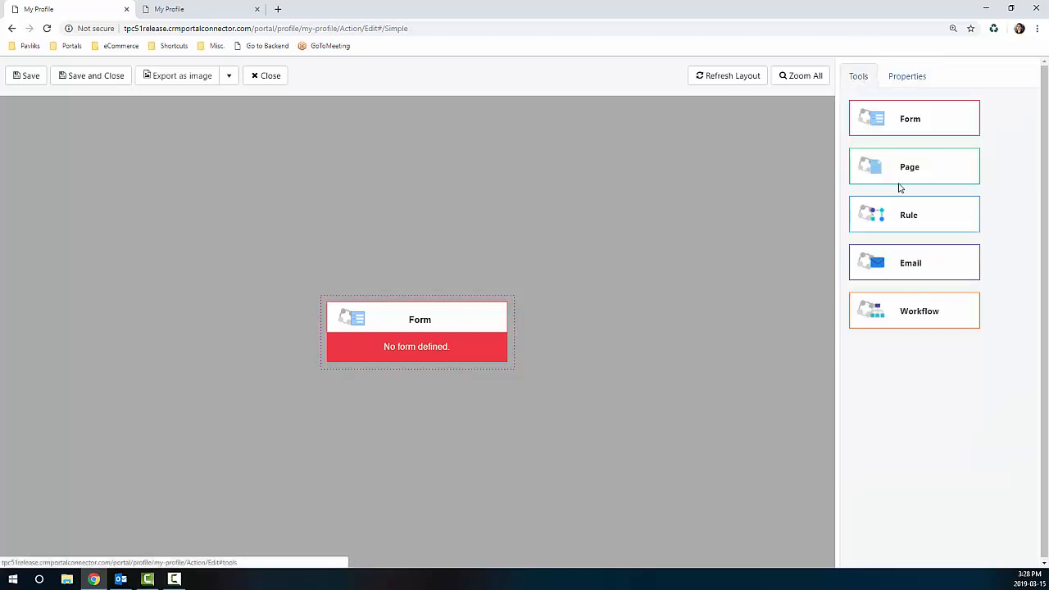
drag(899, 188, 414, 340)
click(476, 337)
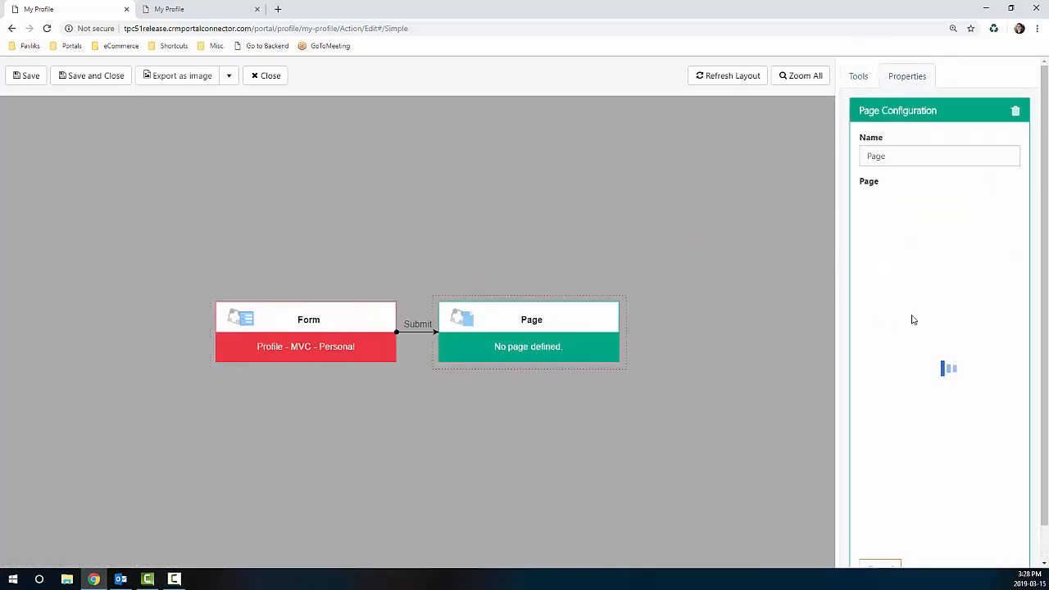
click(874, 422)
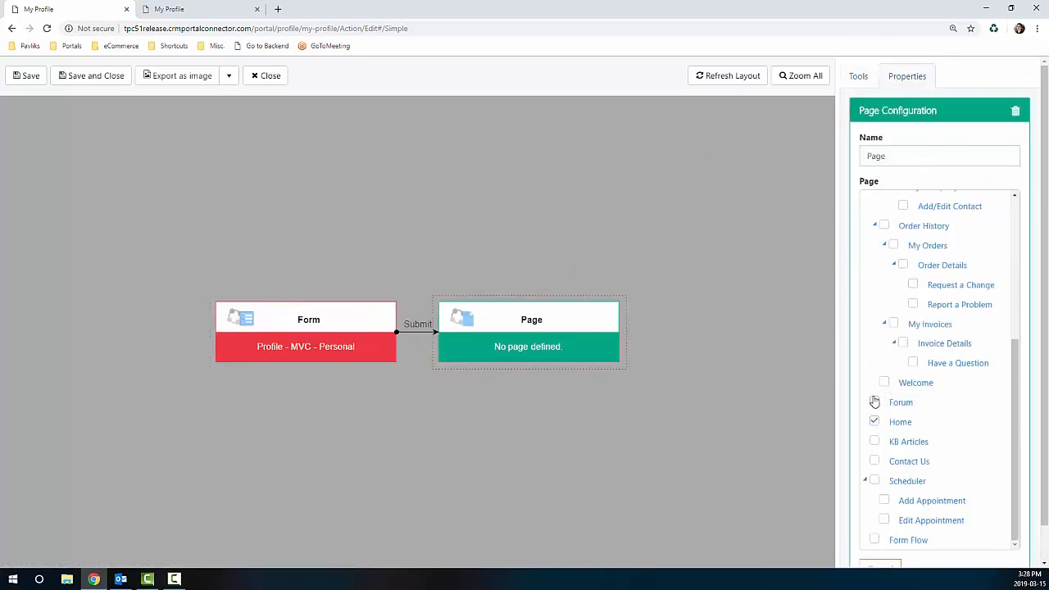
Step: Insert an Email step between the Form and Page steps and select it
click(859, 77)
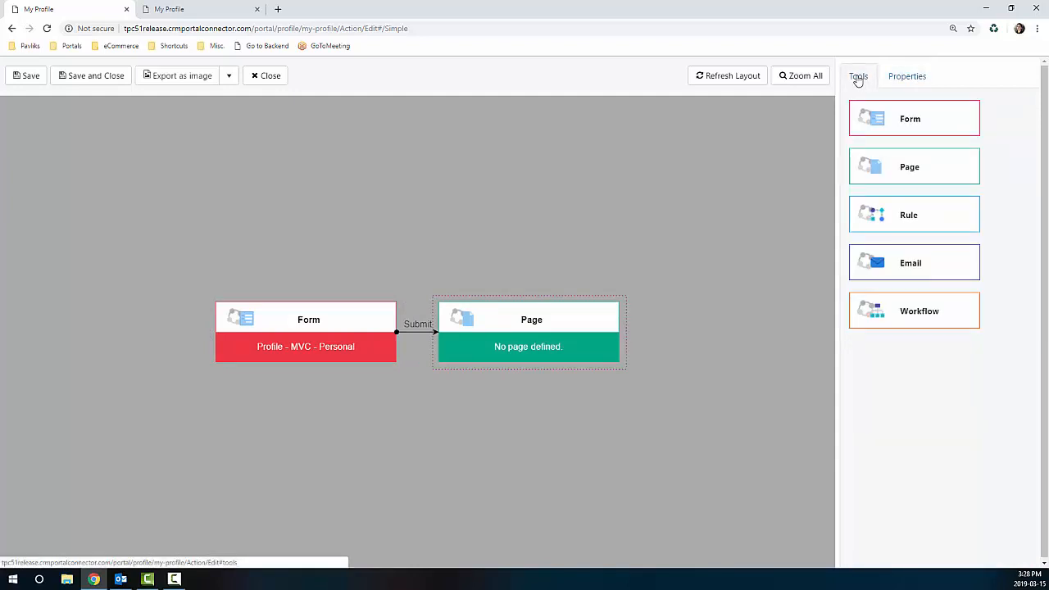
drag(940, 264, 471, 334)
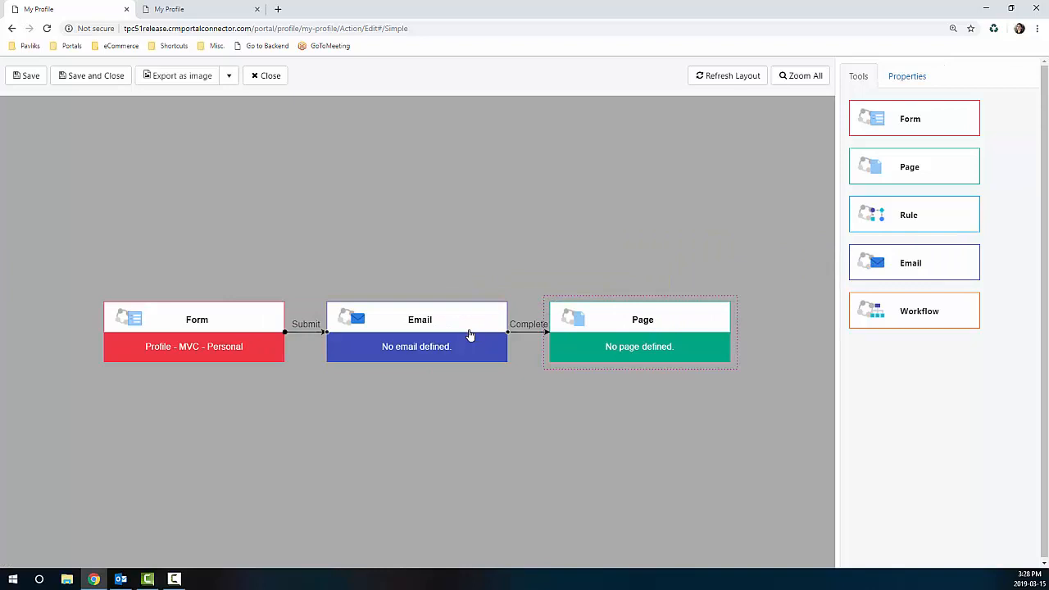
click(468, 345)
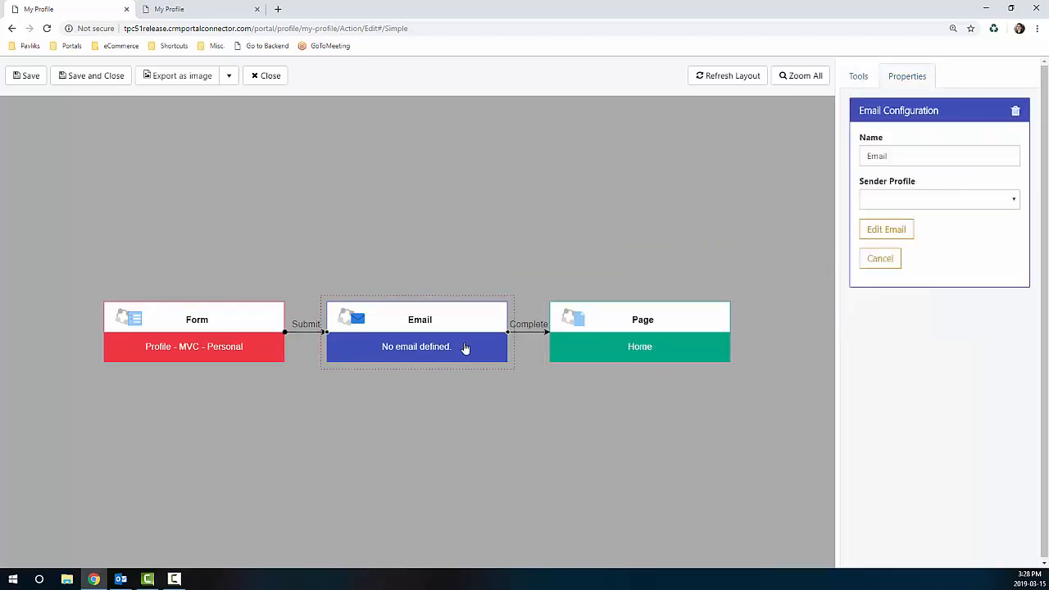
Step: Choose TPCInternal as the email step's sender profile and open the email editor
click(1015, 202)
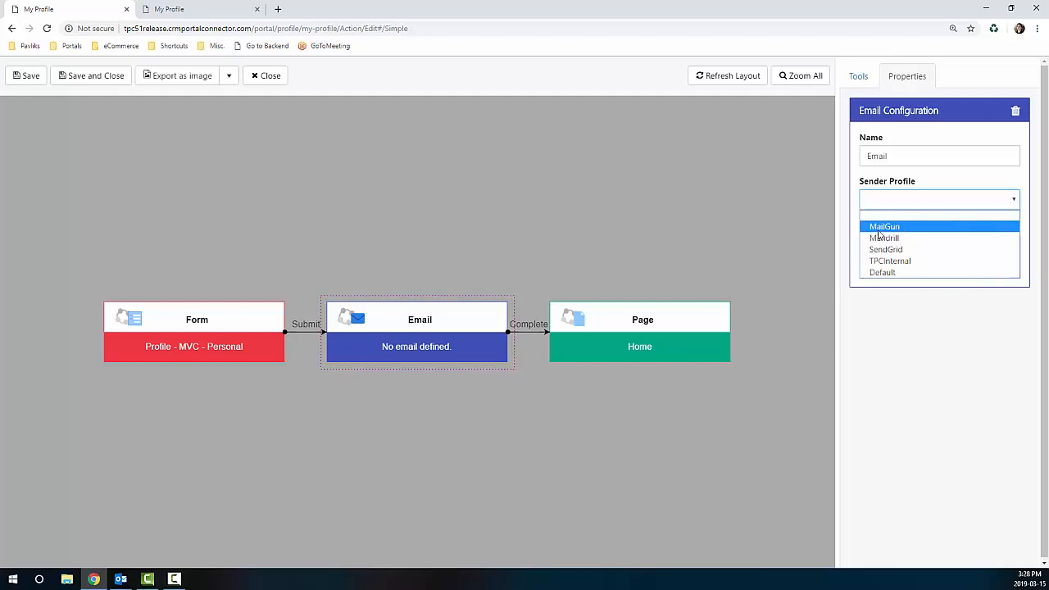
click(914, 262)
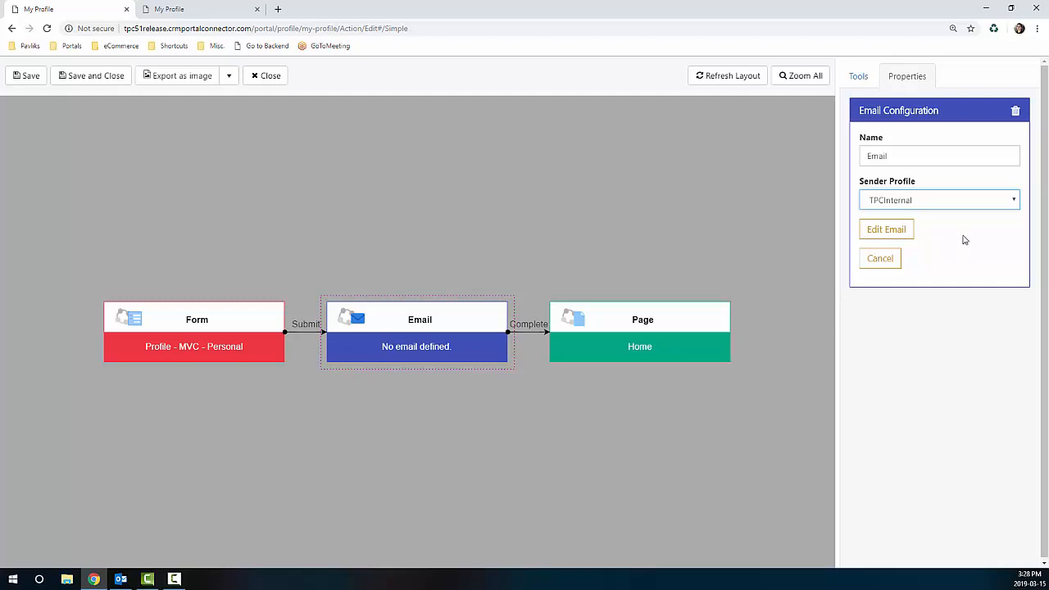
click(886, 229)
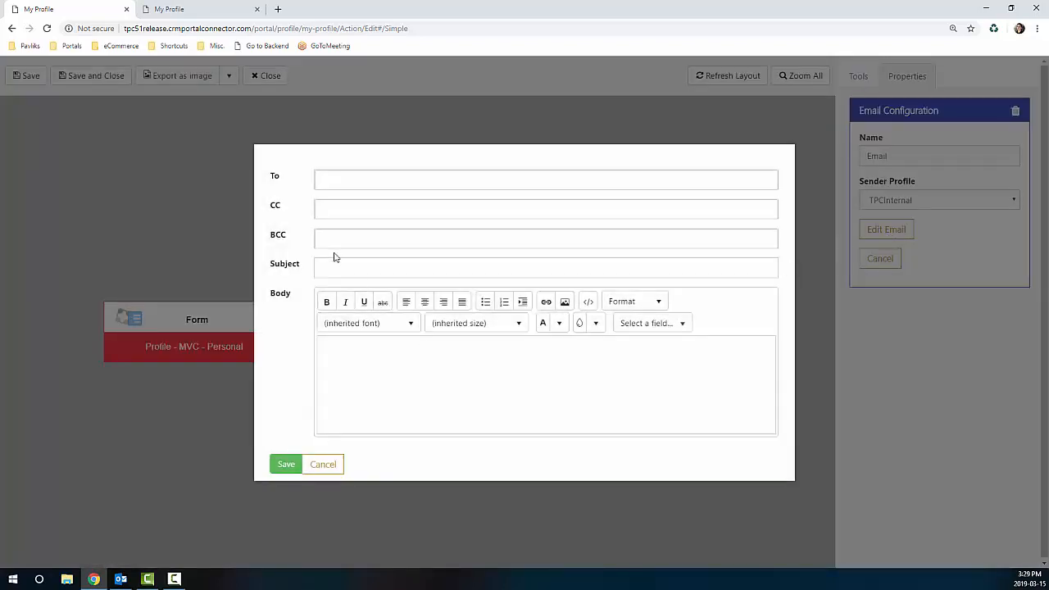
Step: Add a new external e-mail address as a recipient in the To field
click(319, 211)
click(332, 183)
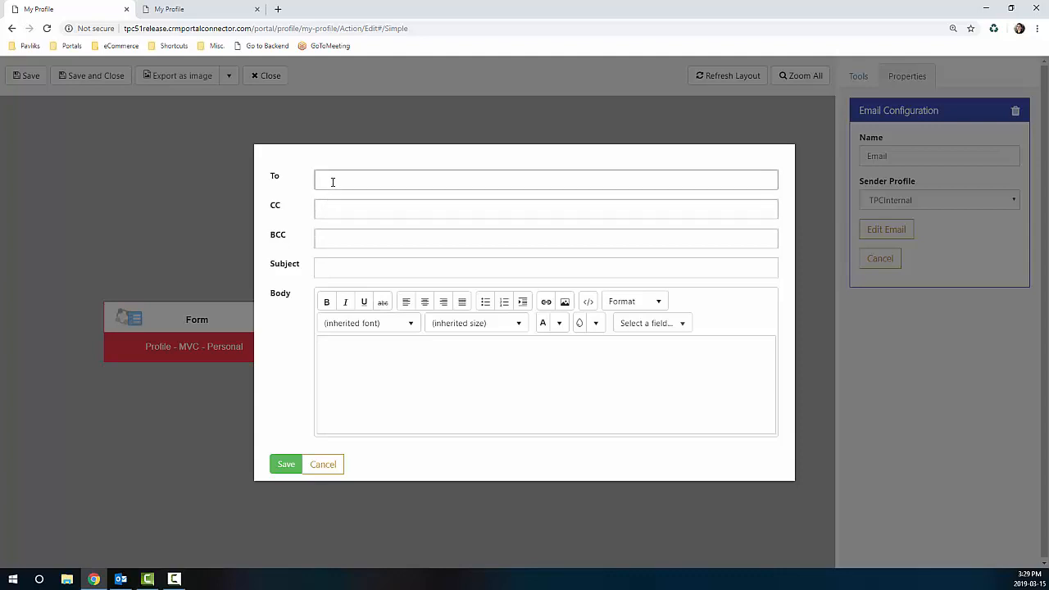
click(333, 182)
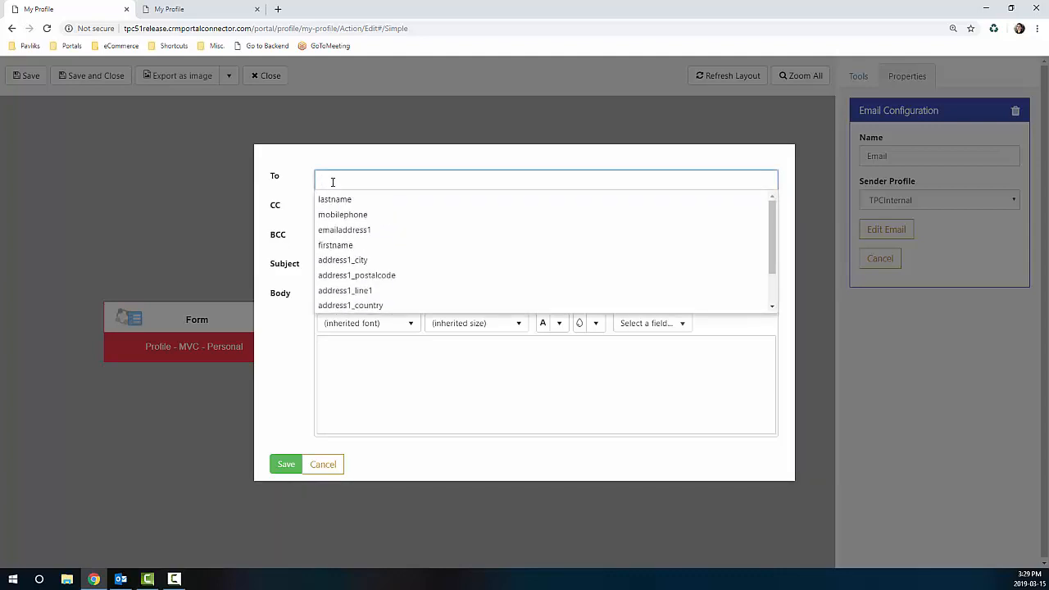
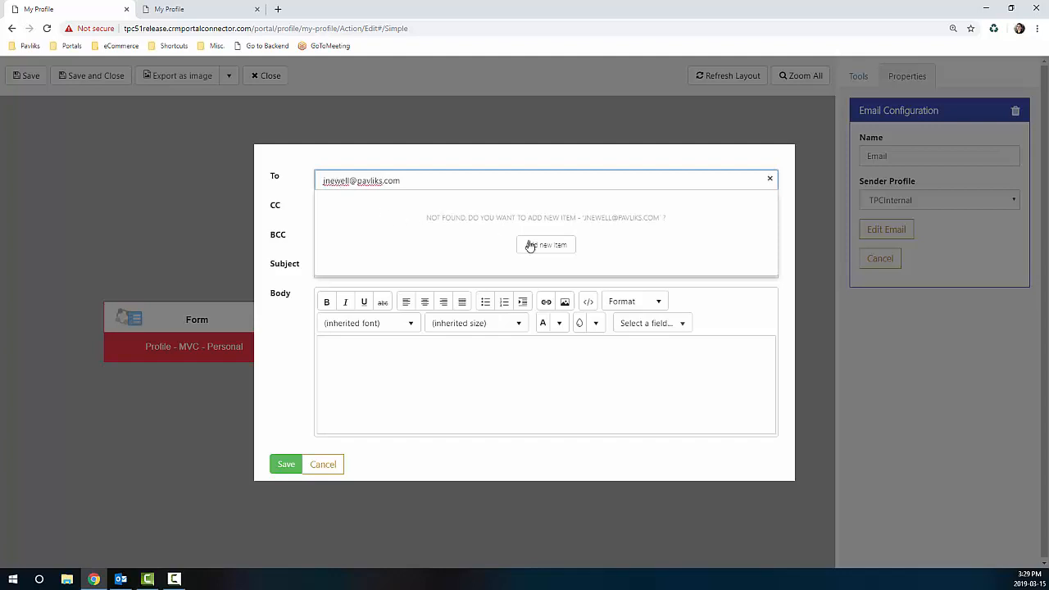
click(545, 248)
click(459, 201)
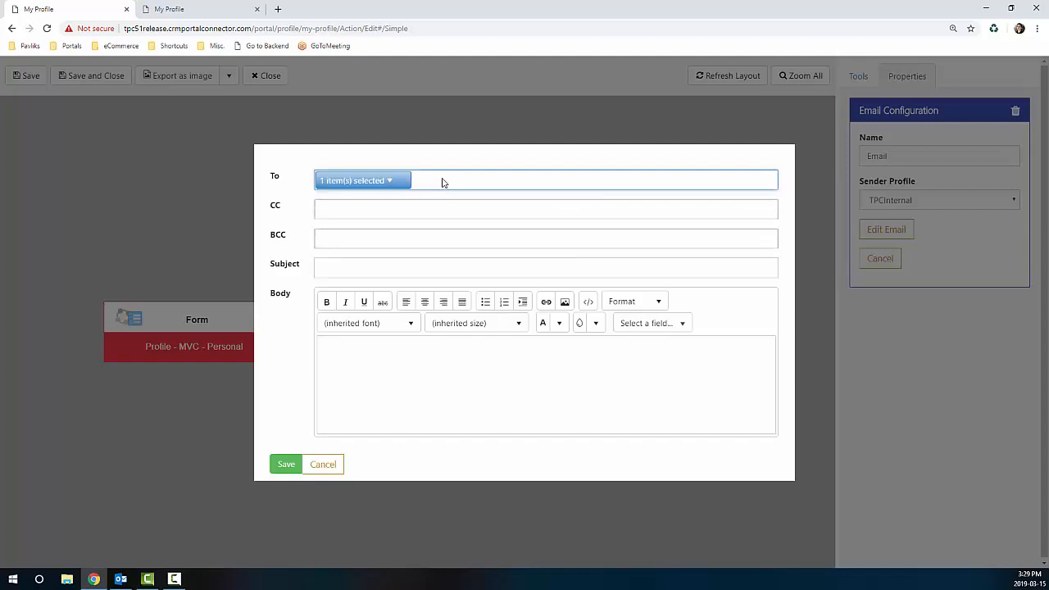
Step: Add the contact's emailaddress1 field to To, leaving CC and BCC empty
click(442, 181)
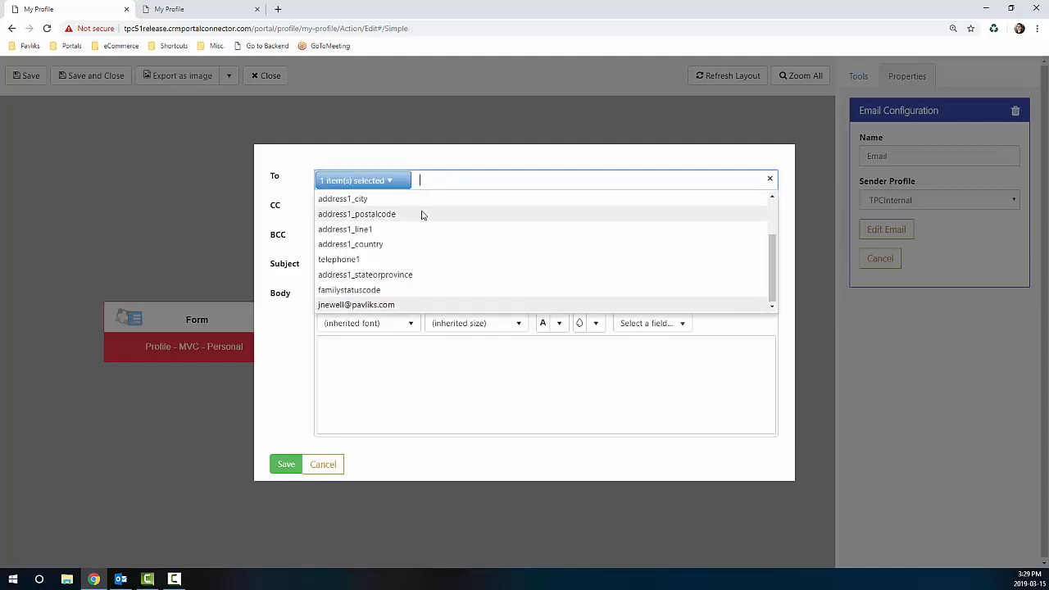
scroll(392, 232, up, 2)
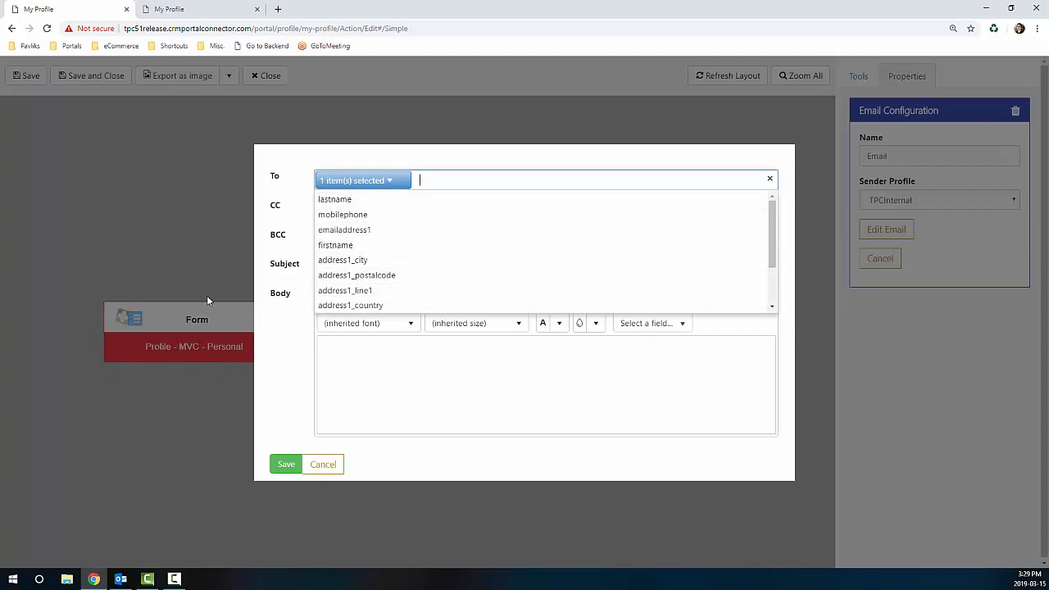
click(360, 232)
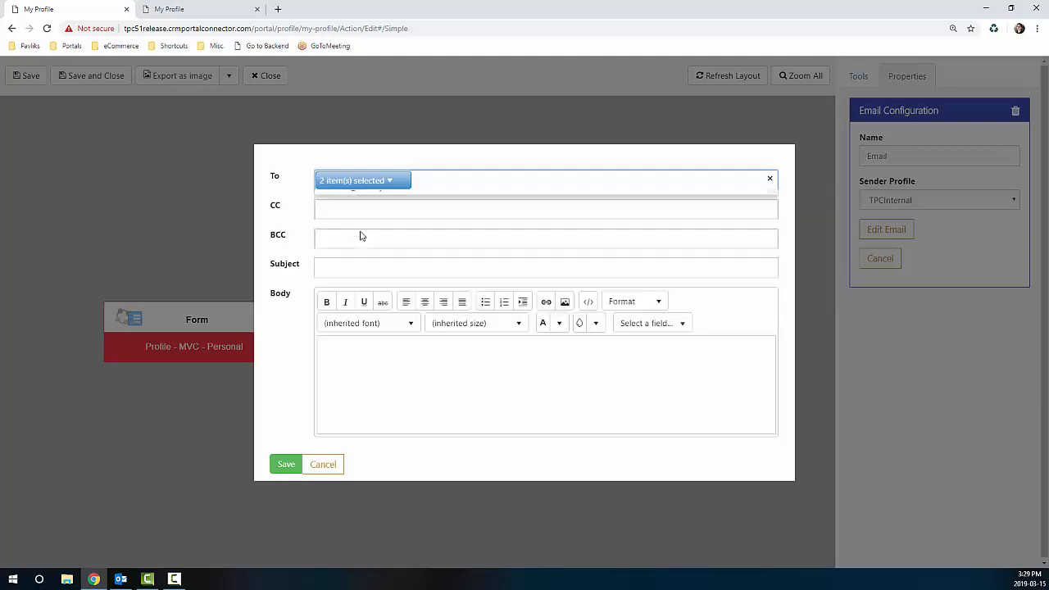
click(344, 211)
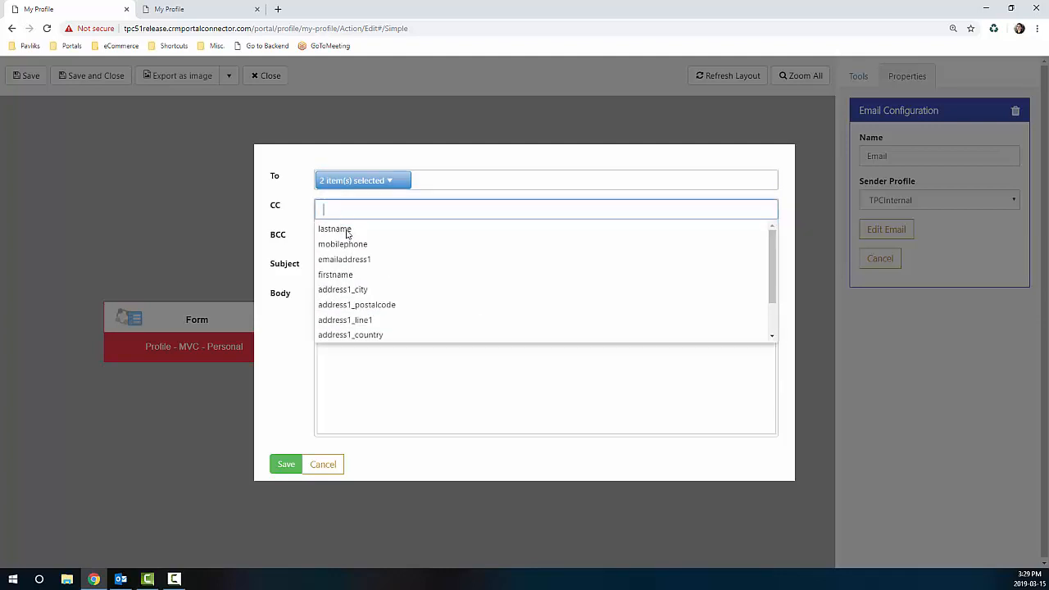
click(276, 240)
click(324, 237)
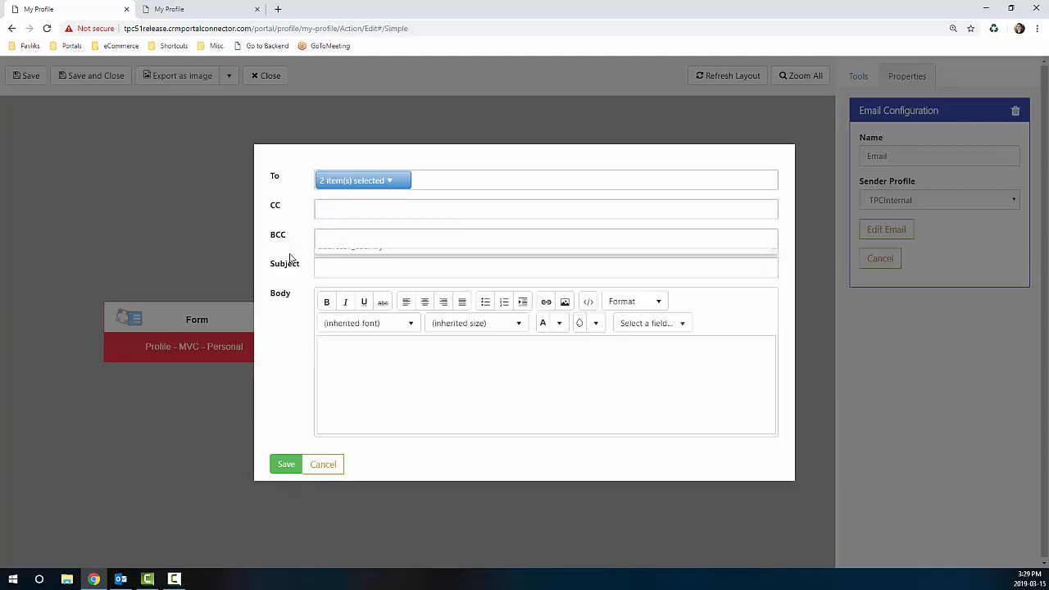
click(326, 267)
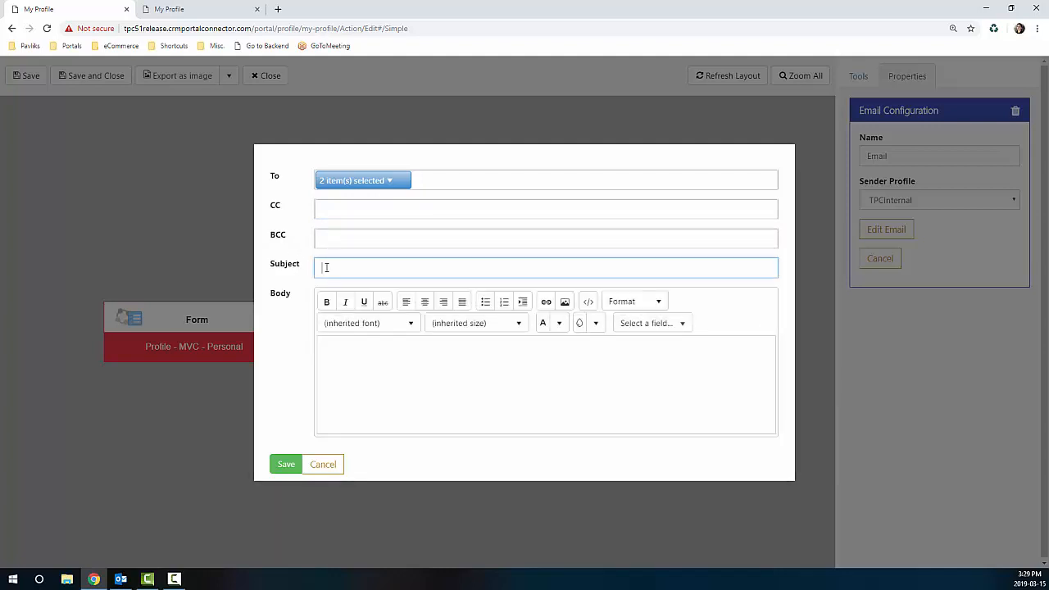
Step: Enter the subject 'Profile Updated' and begin the body greeting with the {{firstname}} placeholder
text(Profile Updated)
click(349, 344)
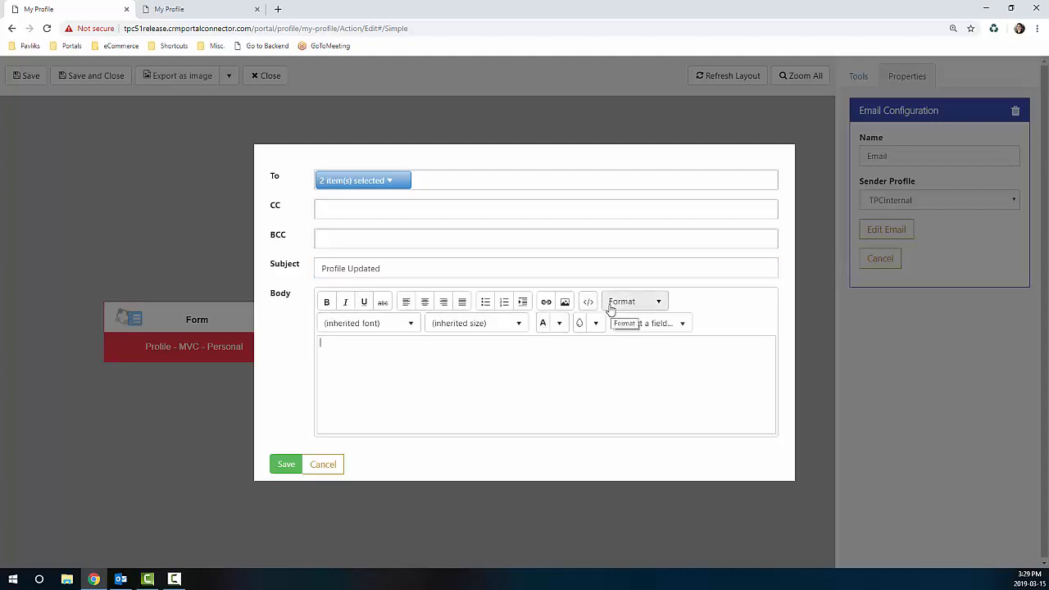
click(682, 324)
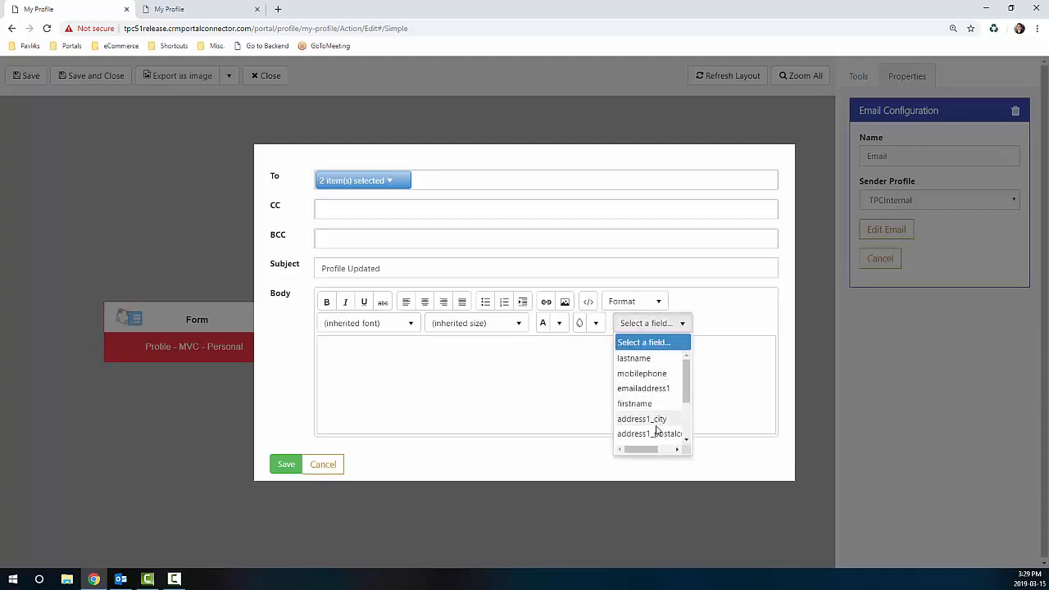
mouse_move(687, 382)
mouse_down()
mouse_move(686, 412)
mouse_move(687, 371)
mouse_up()
click(426, 359)
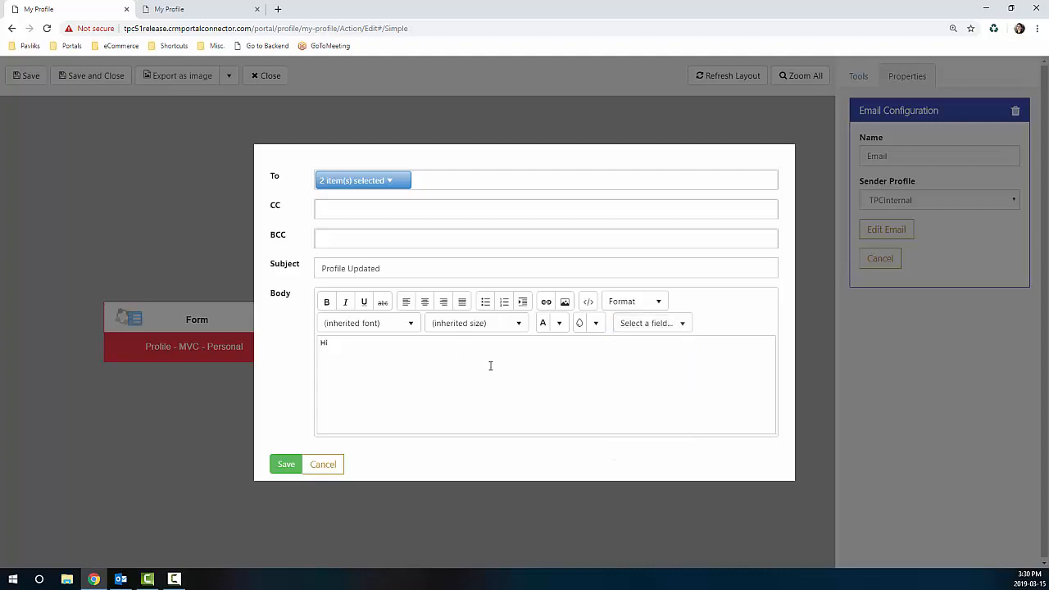
click(682, 324)
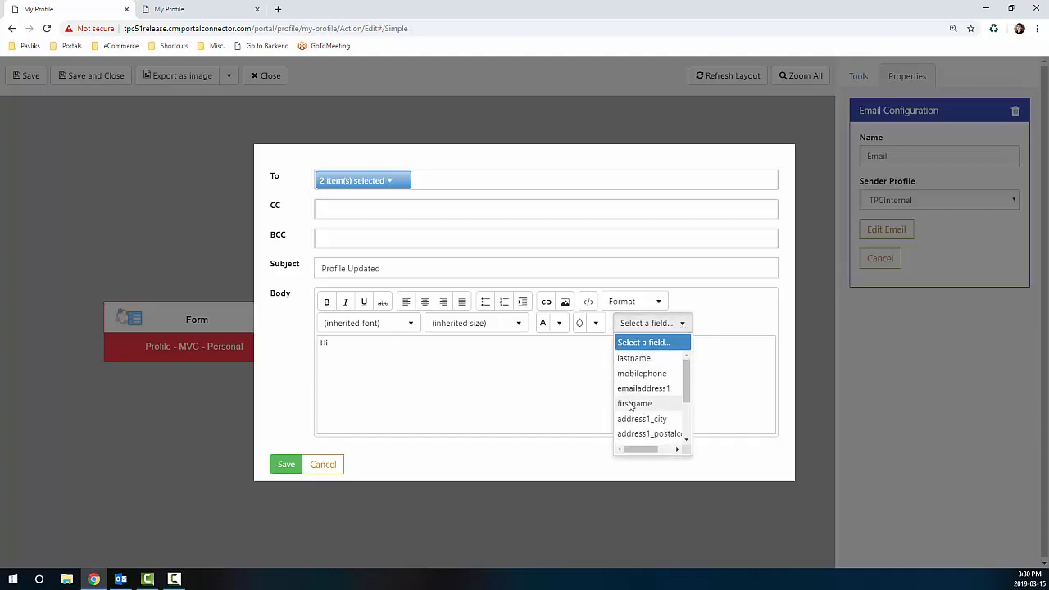
click(653, 404)
Step: Finish the body with the profile-changes message and an italic 'Thanks, The TPC Team' sign-off, then save
text(,)
key(Return)
text(Th)
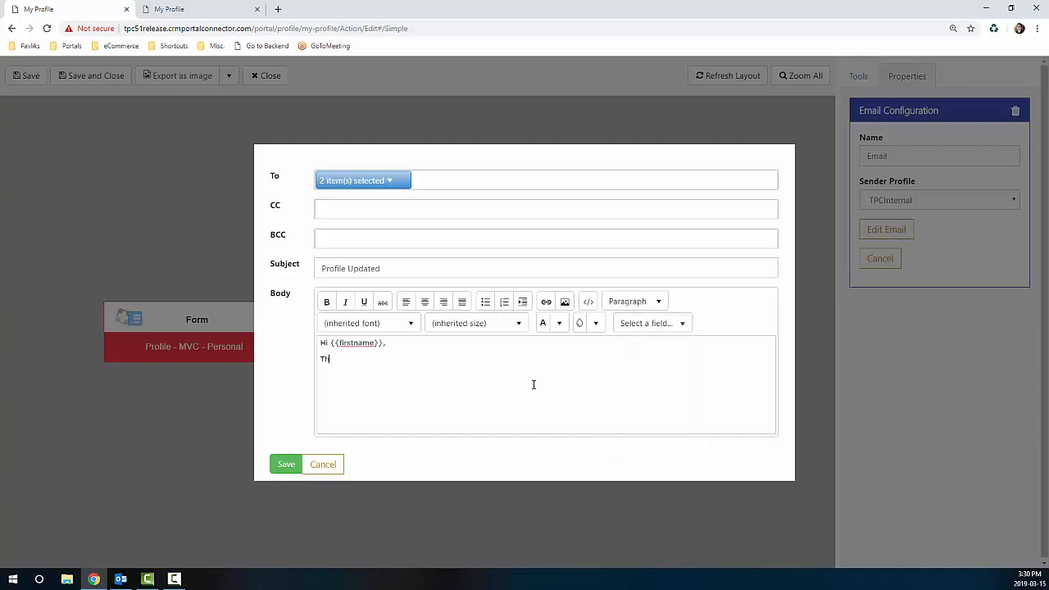
text(e changes to your profile have been submited successfu)
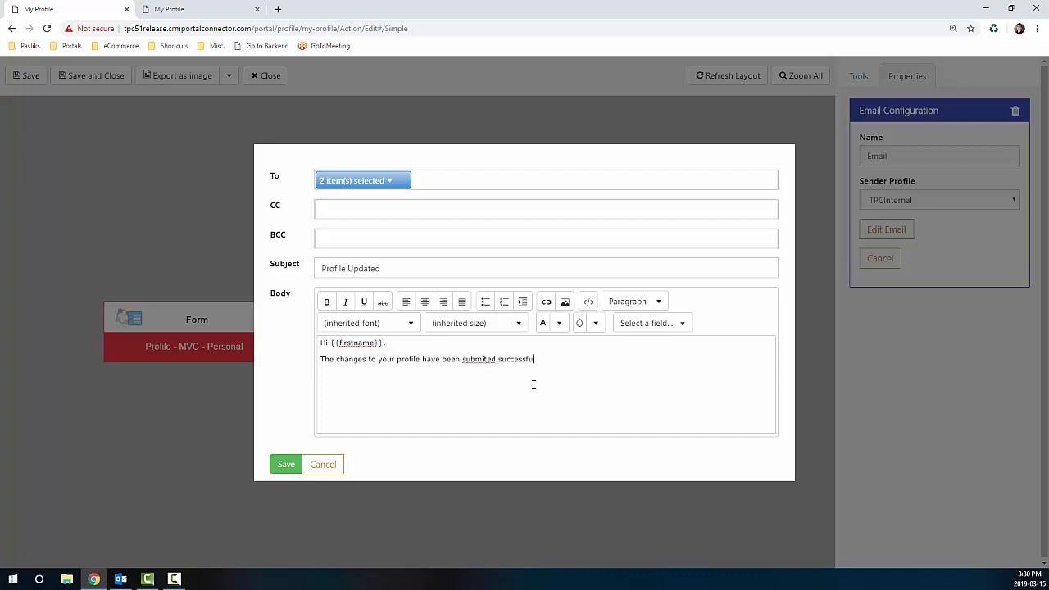
text(lly.)
key(Return)
text(Thanks, The TP)
text(C Team)
drag(379, 391, 304, 370)
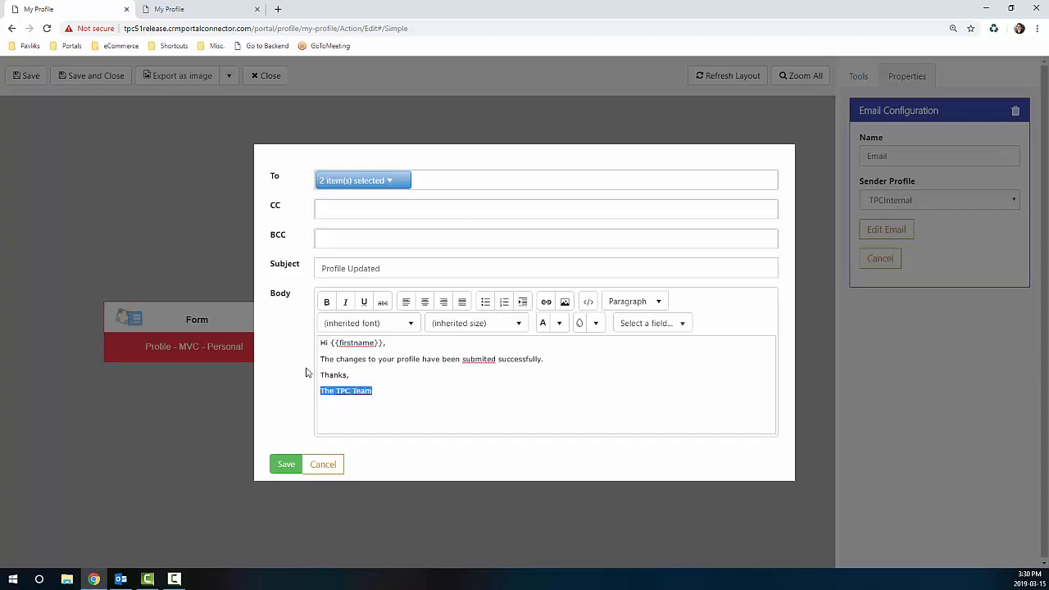
click(346, 302)
click(284, 465)
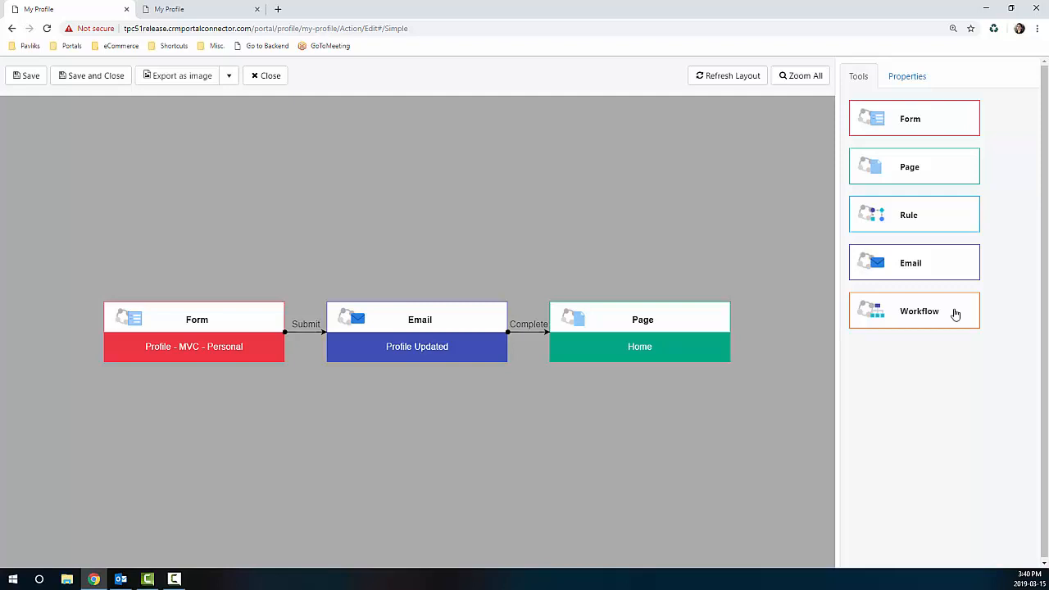
Step: Insert a Workflow step between Email and Home running Notify Account Holder asynchronously, then save and close
drag(955, 314, 597, 335)
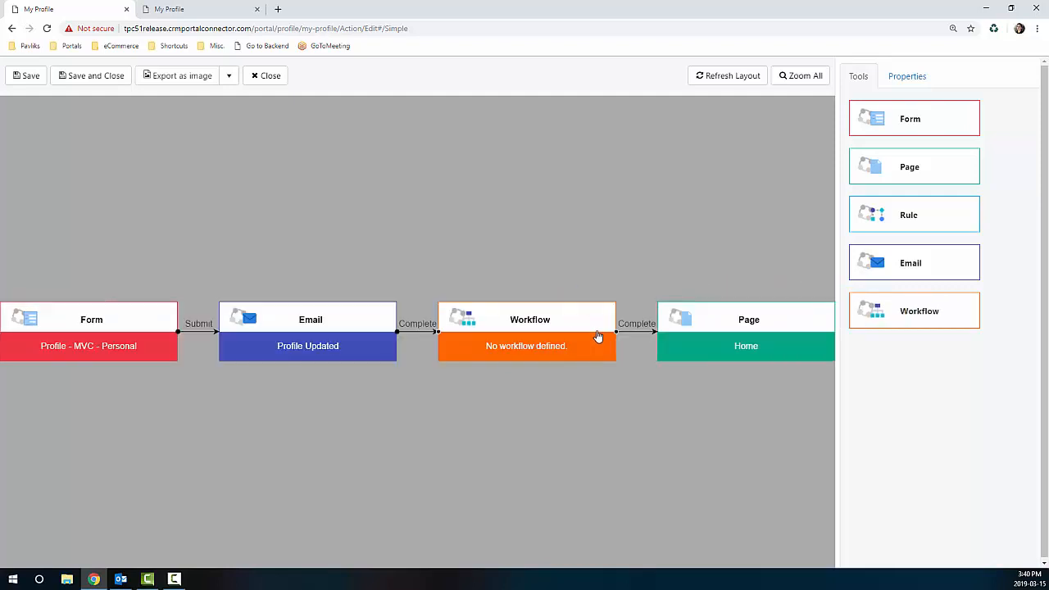
click(594, 344)
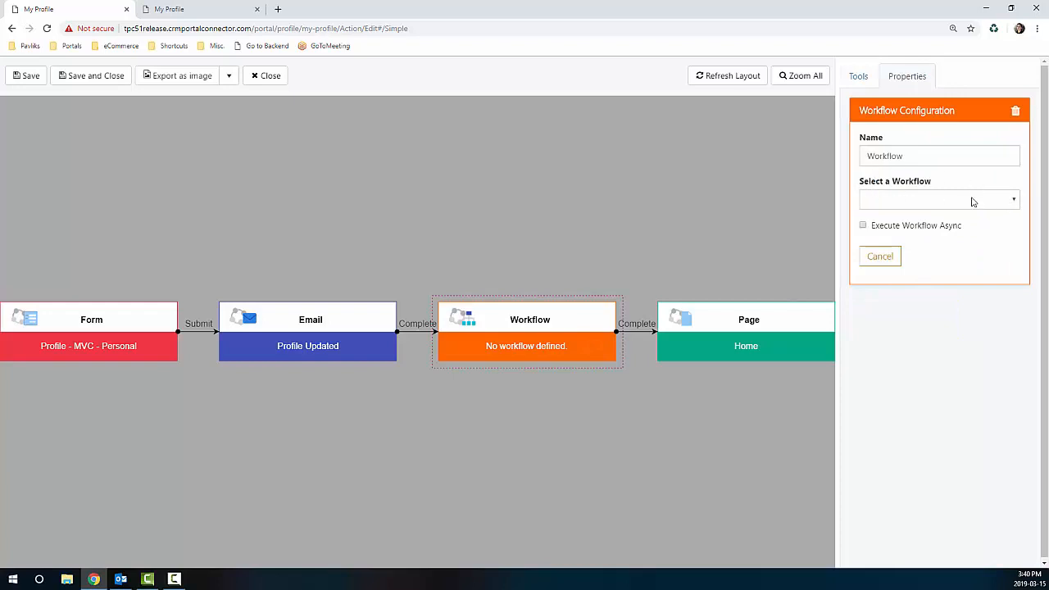
click(1002, 206)
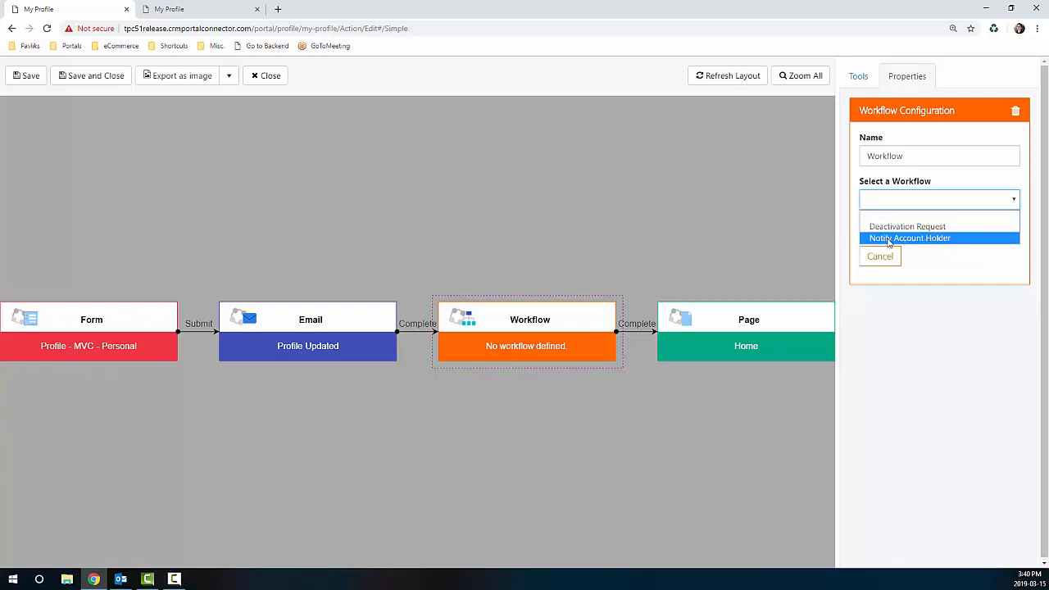
click(947, 239)
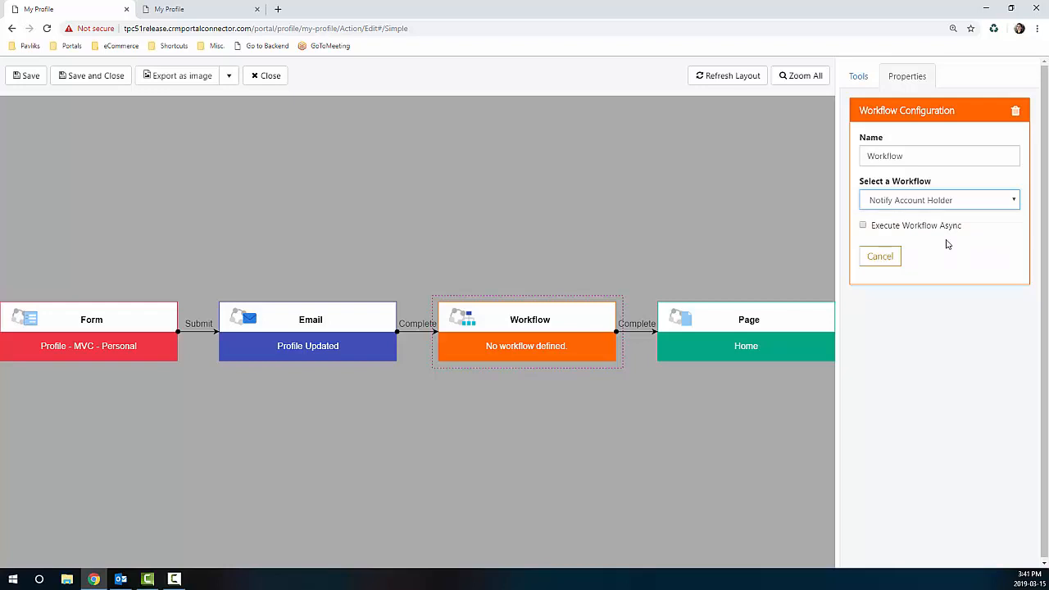
click(864, 226)
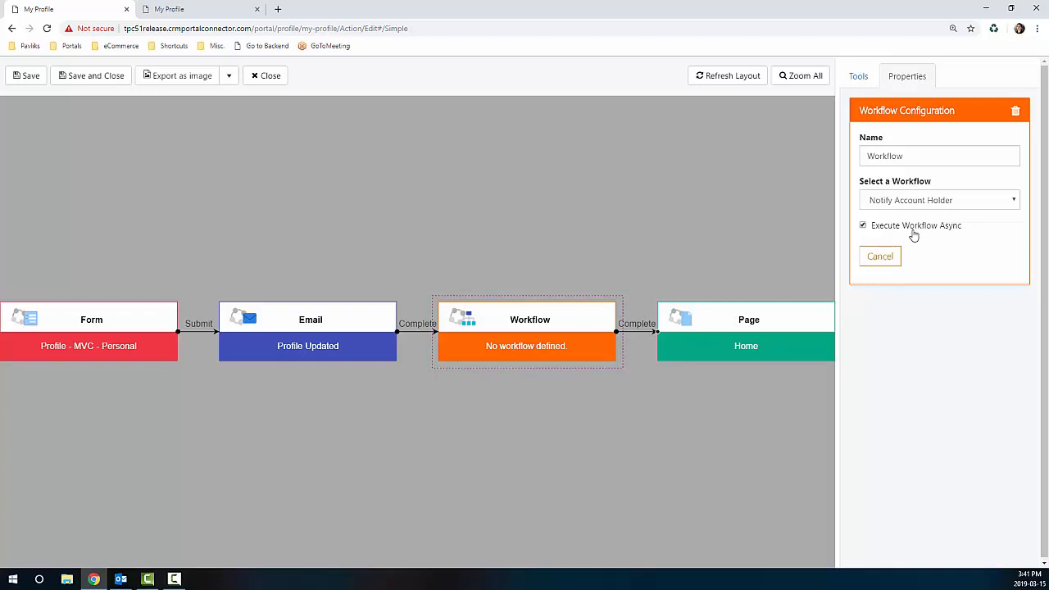
click(120, 73)
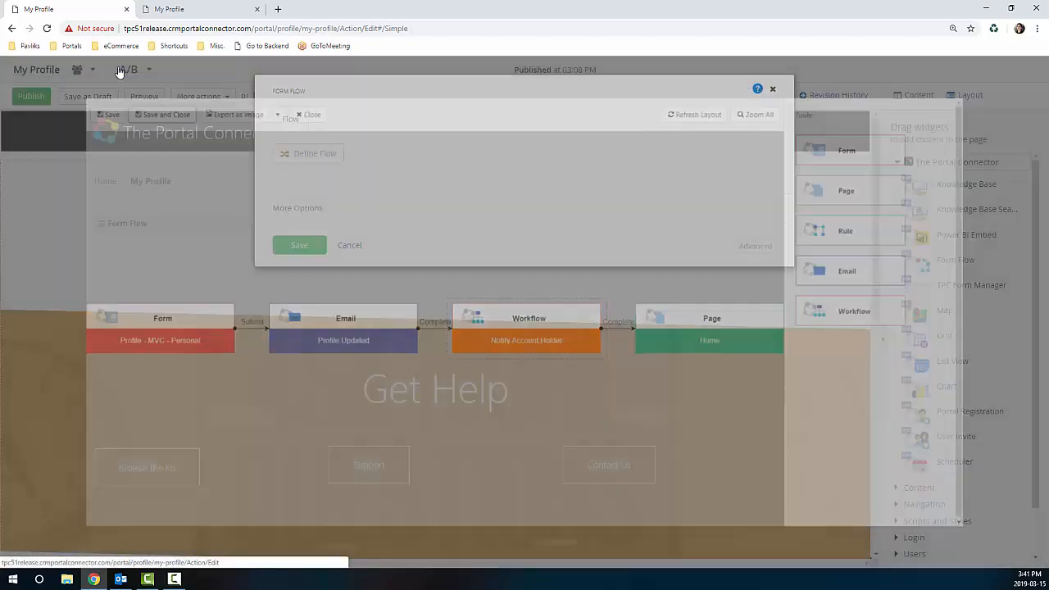
Step: Publish the My Profile page, submit its form on the live portal, and open the confirmation e-mail
click(299, 246)
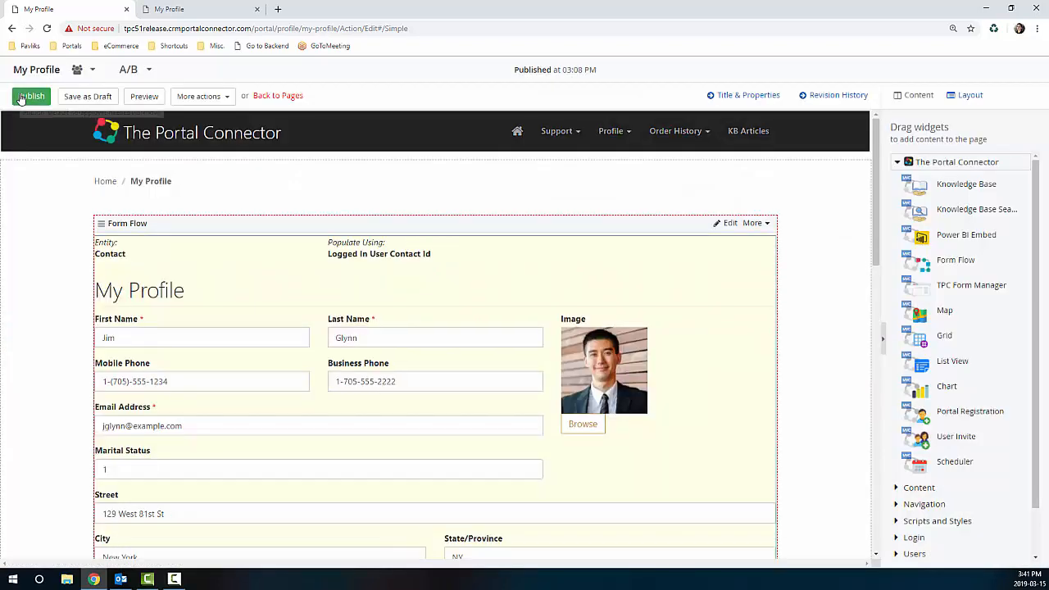
click(26, 102)
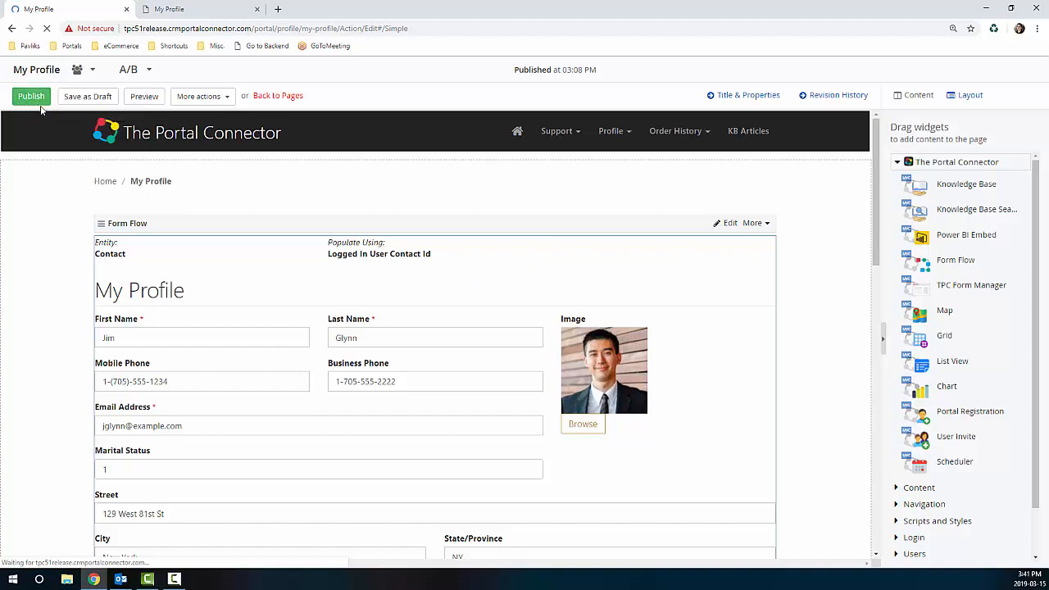
click(181, 10)
click(47, 28)
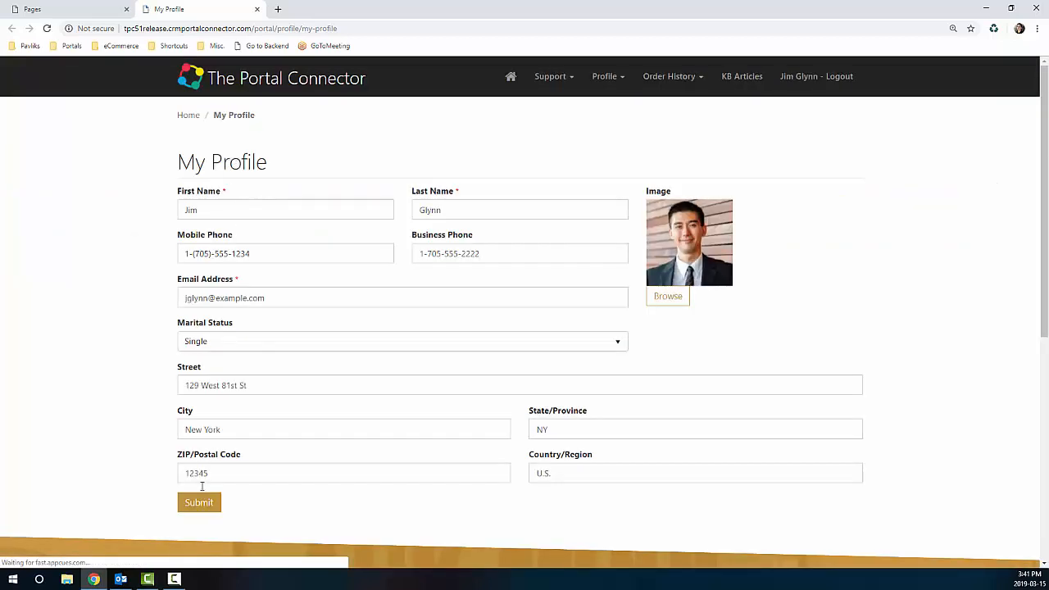
click(200, 503)
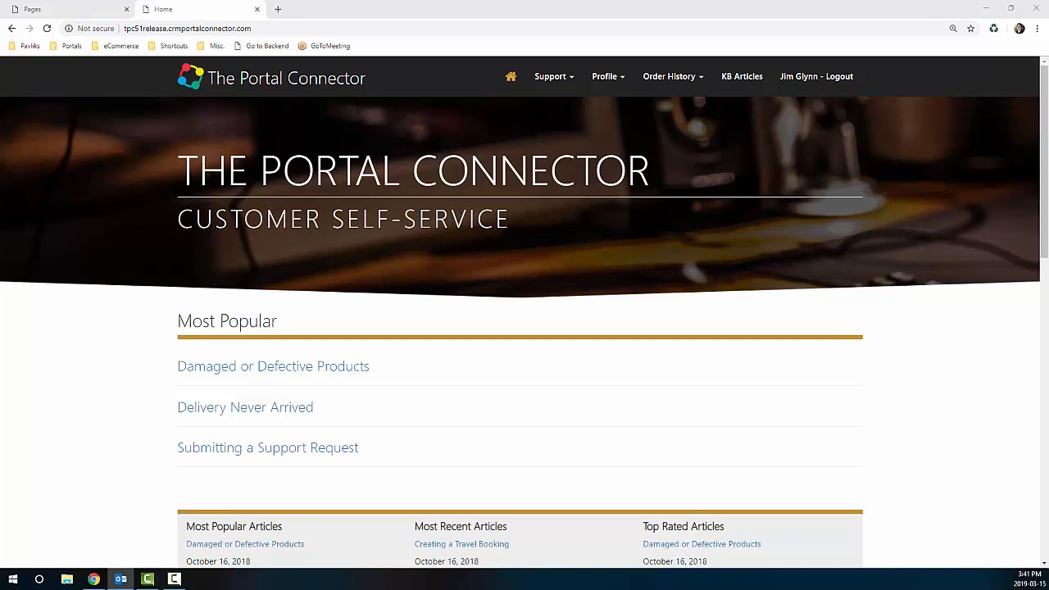
click(120, 579)
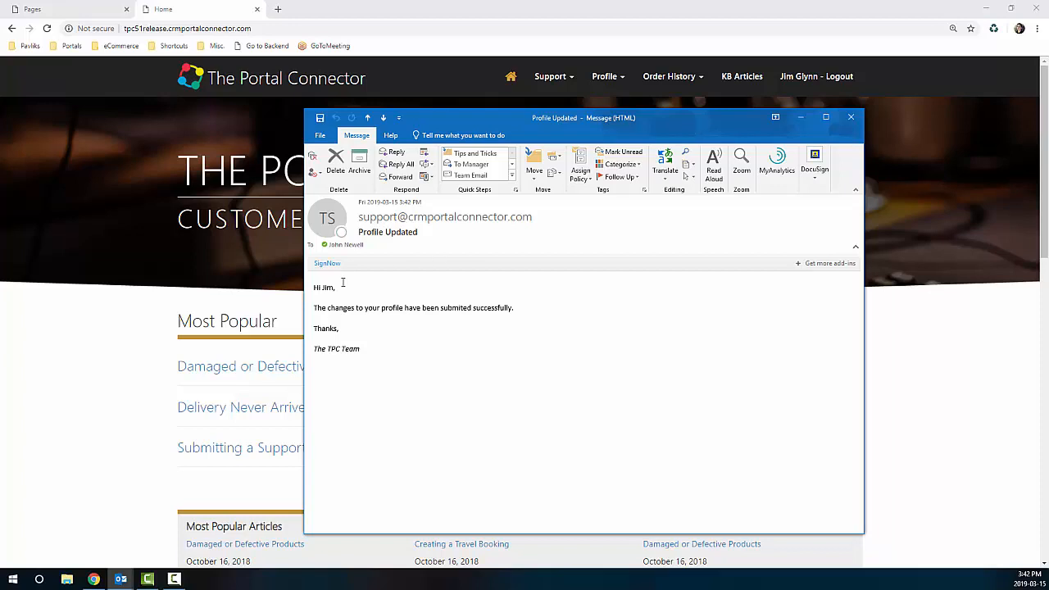
Step: Check the recipient's name in the Profile Updated e-mail greeting, then close the message
drag(332, 288, 320, 289)
click(395, 326)
click(851, 119)
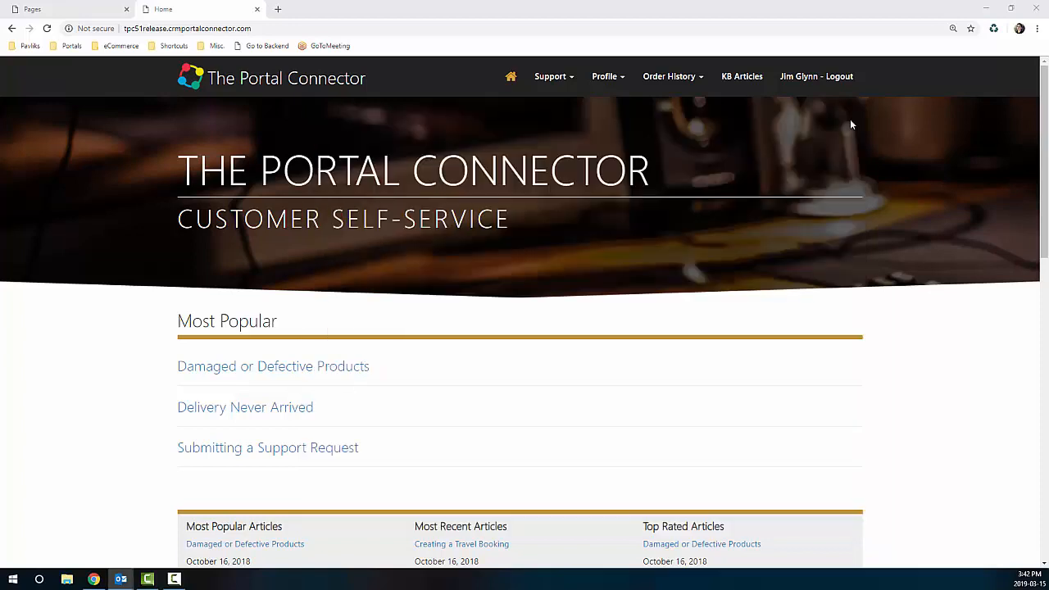
Step: Place a Power BI Embed widget under Most Popular on Home, set to App Dashboard Tile, and publish
click(115, 11)
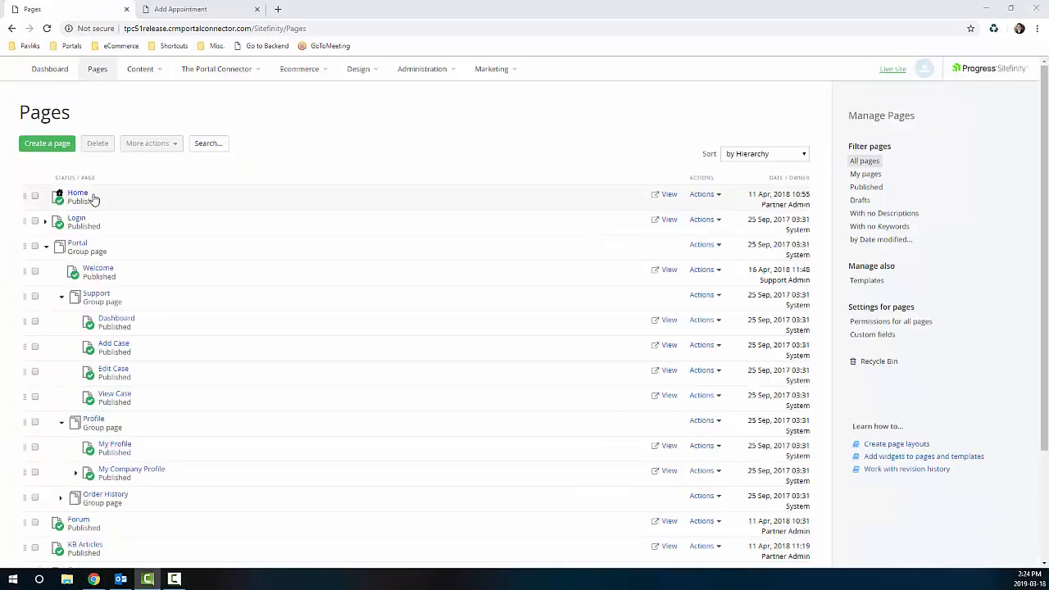
click(75, 194)
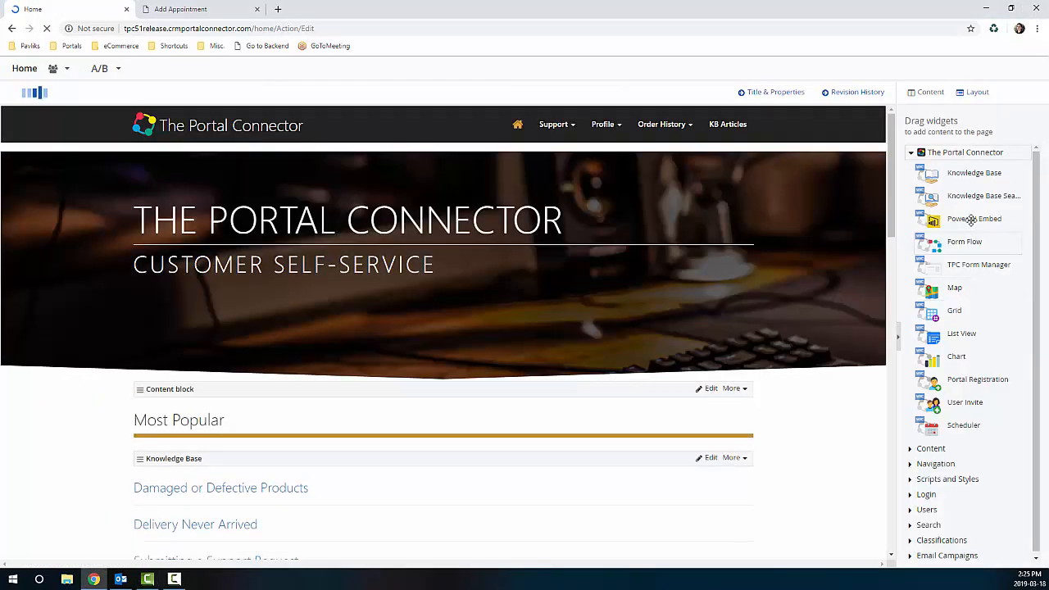
drag(972, 220, 344, 484)
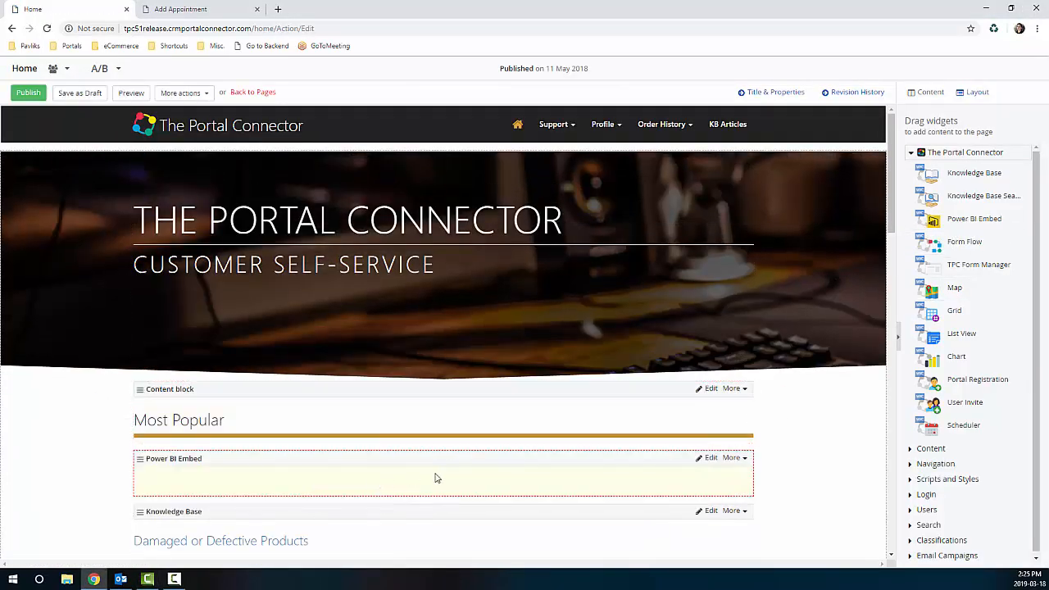
click(708, 458)
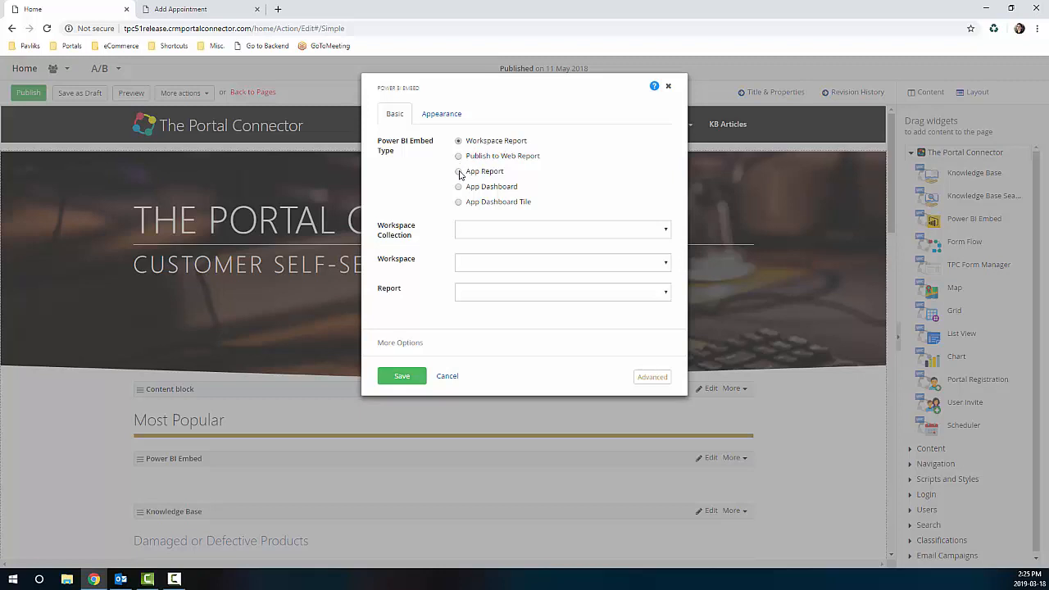
click(459, 172)
click(458, 187)
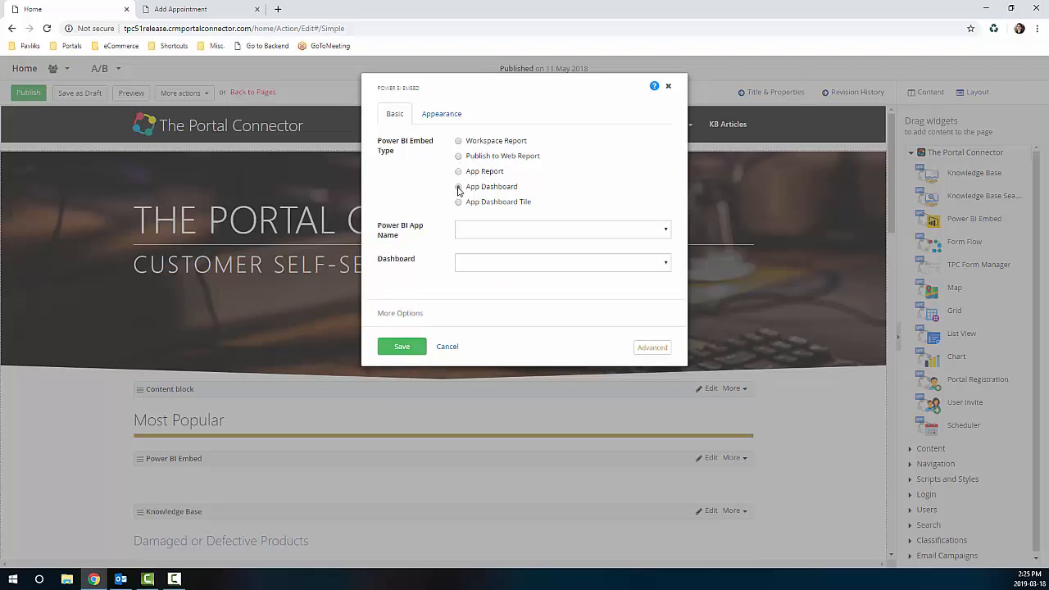
click(459, 203)
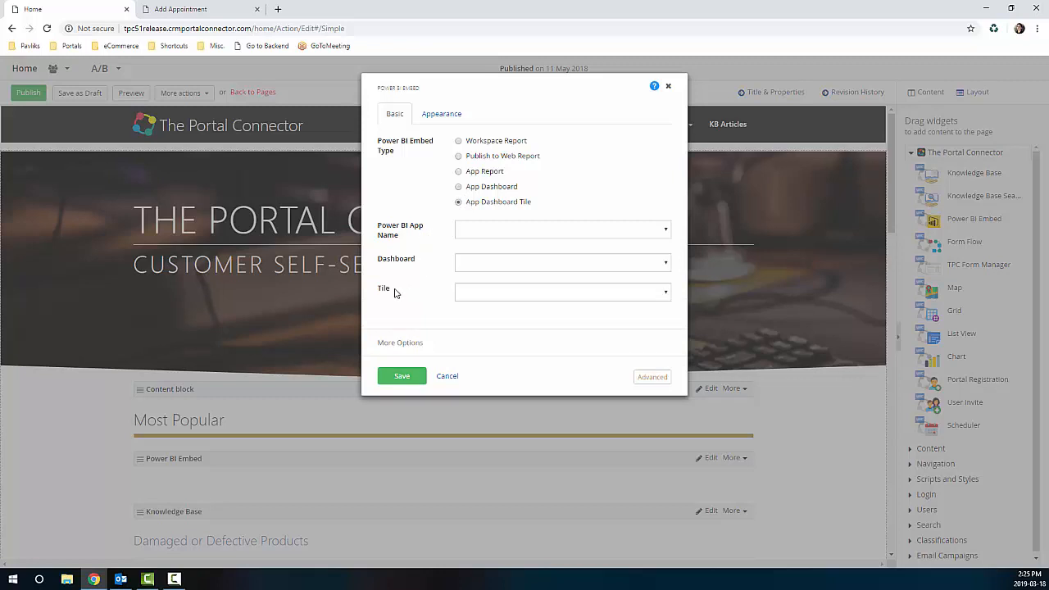
click(401, 376)
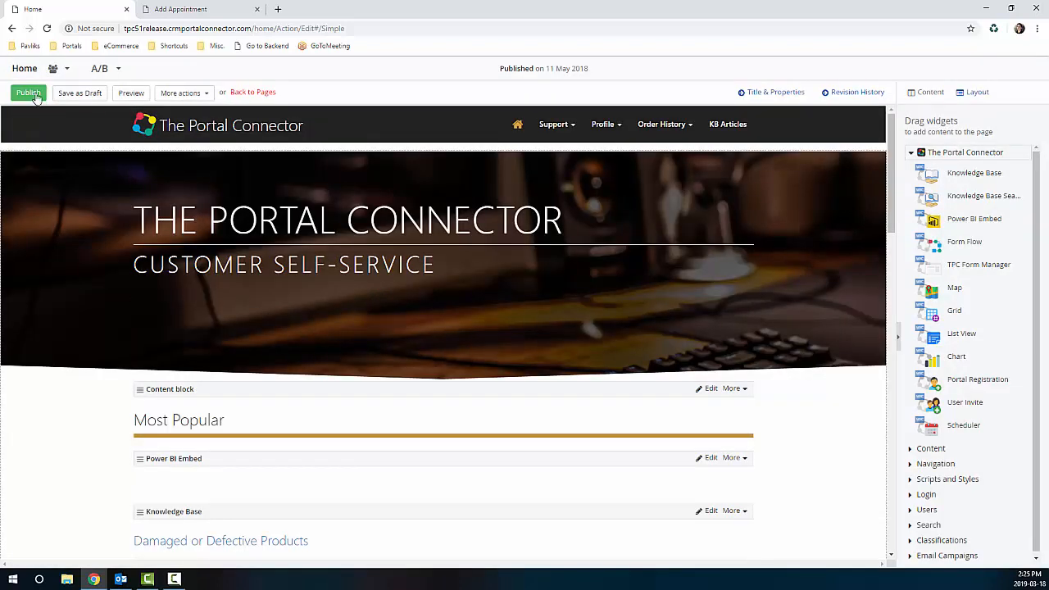
click(31, 93)
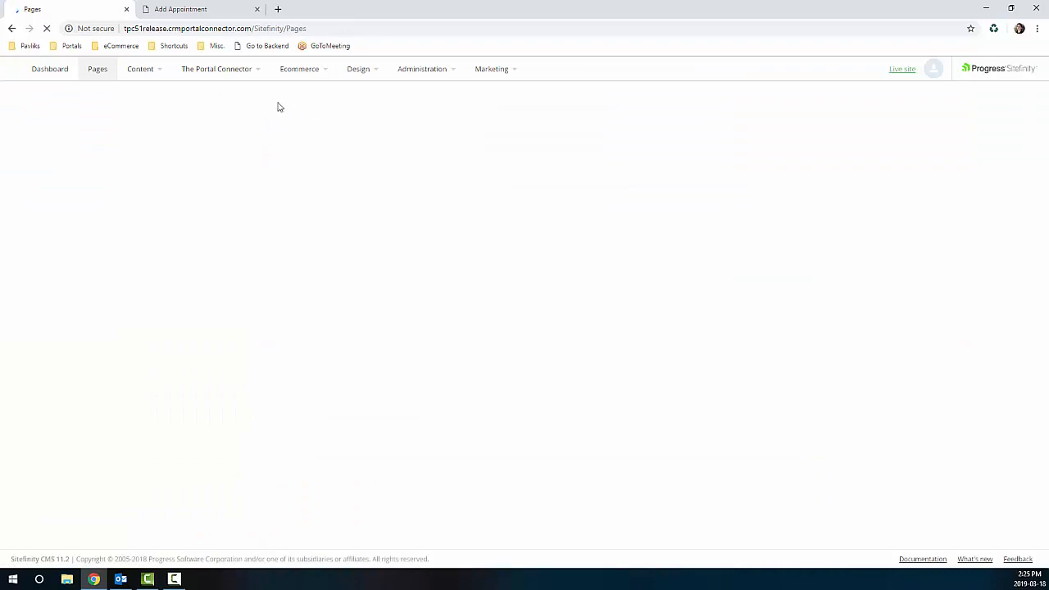
Step: Open the Add New Scheduled Item form from Forms and drop a Party List field below Subject
mouse_move(142, 72)
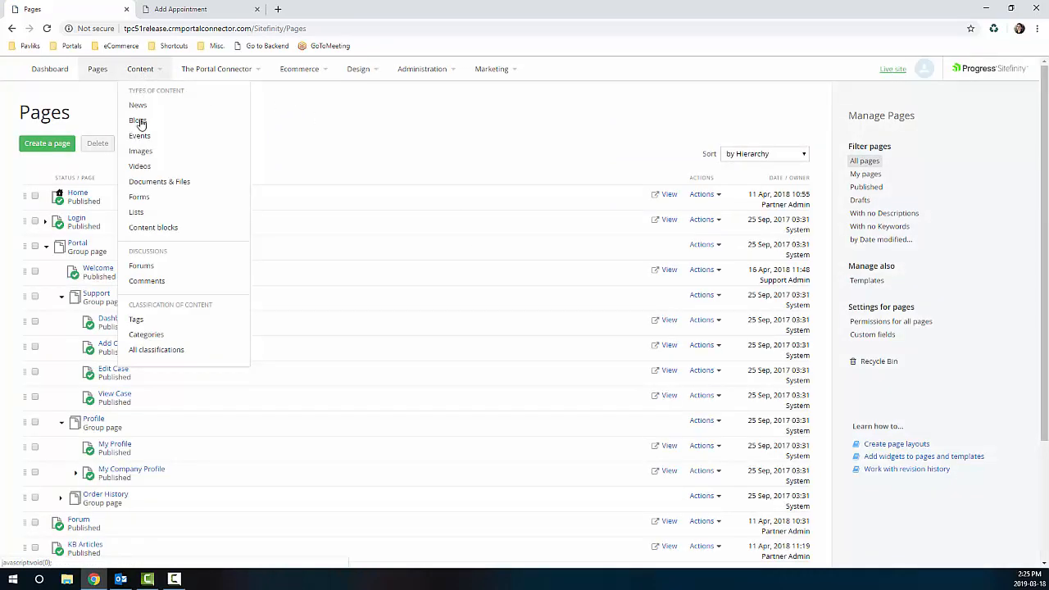
click(140, 197)
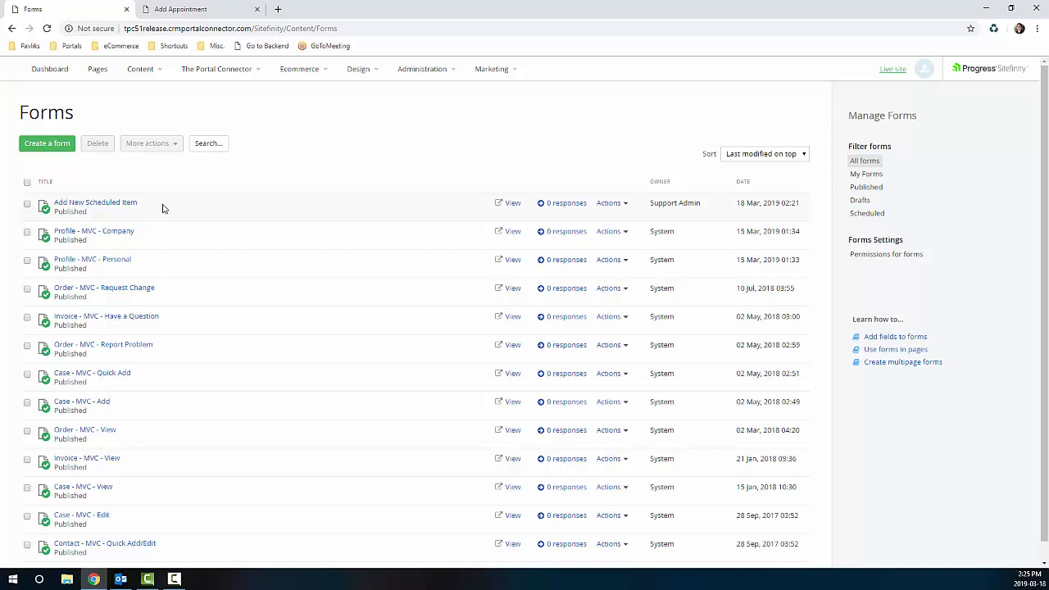
click(119, 204)
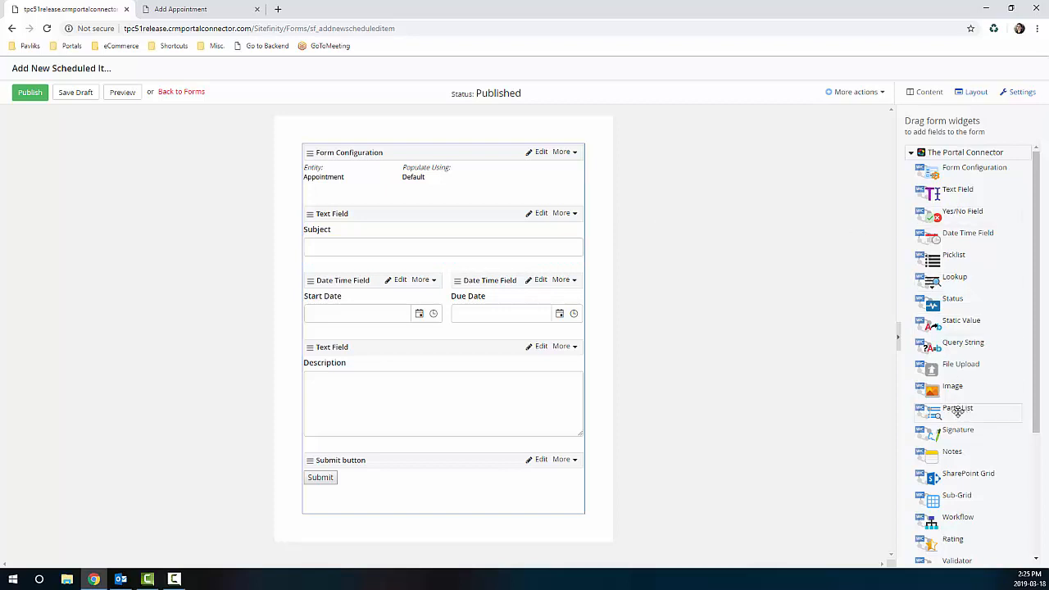
drag(957, 413, 446, 277)
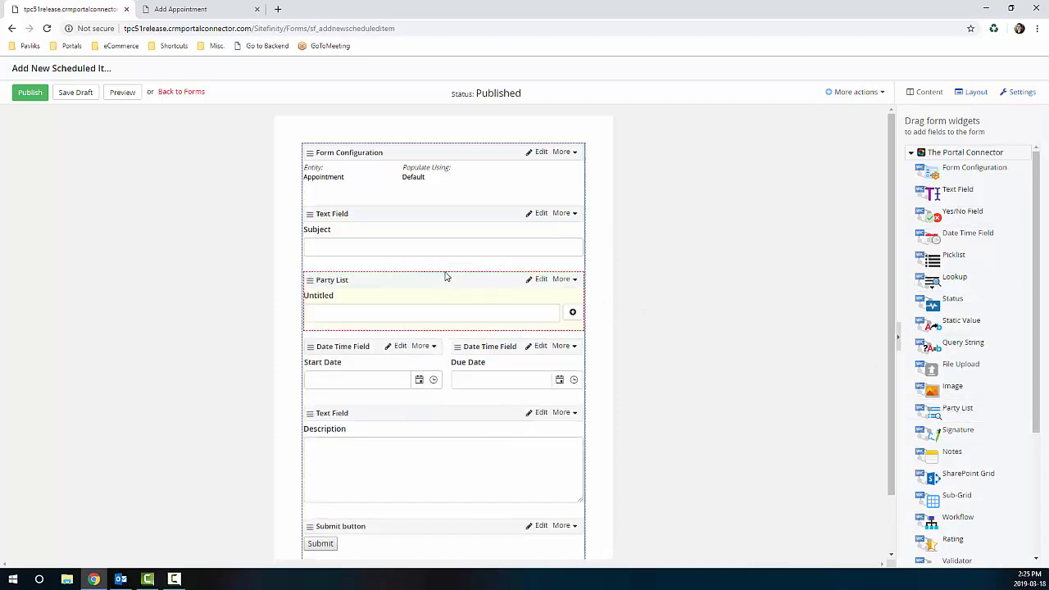
Step: Bind the Party List field to Optional Attendees after briefly trying Organizer
click(534, 279)
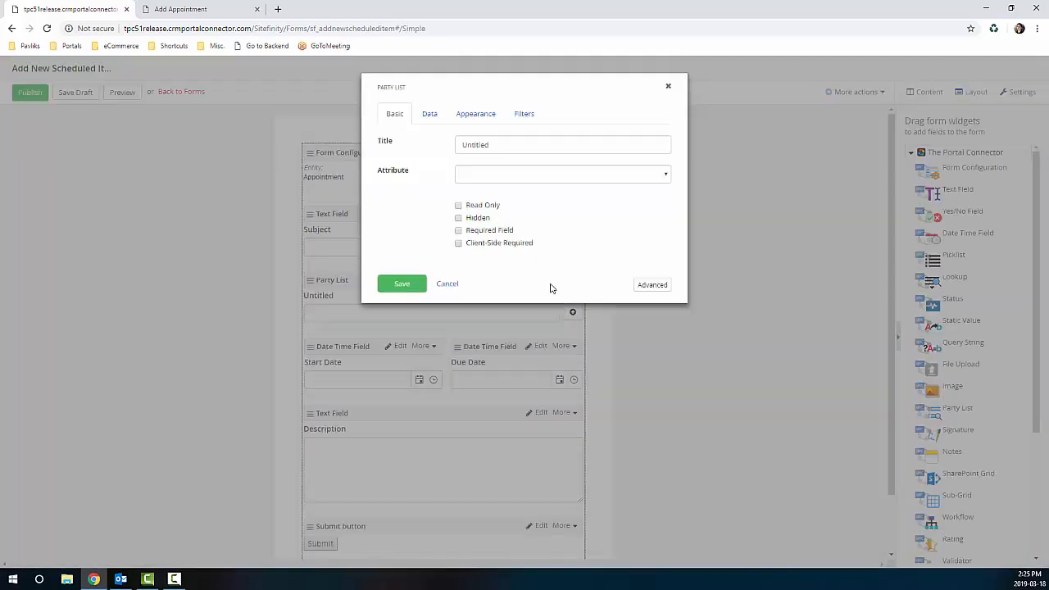
click(568, 174)
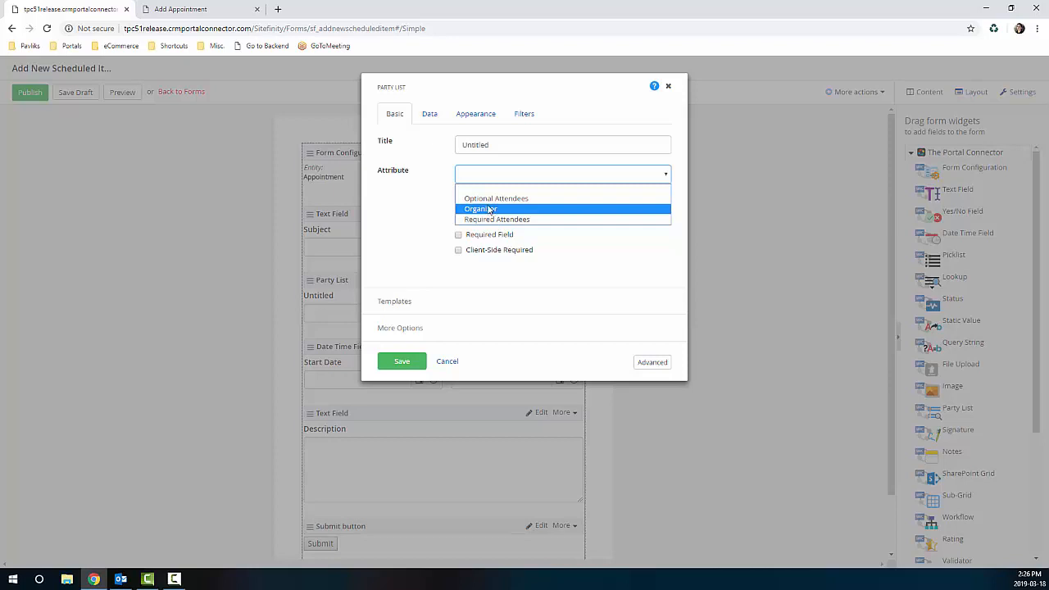
click(490, 200)
click(429, 113)
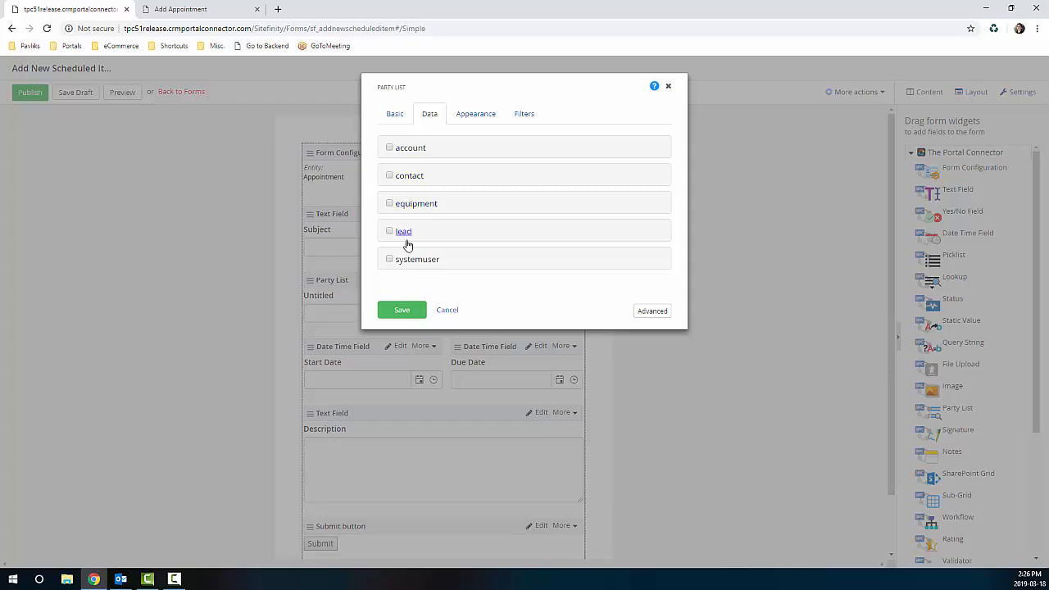
click(395, 117)
click(471, 175)
click(469, 206)
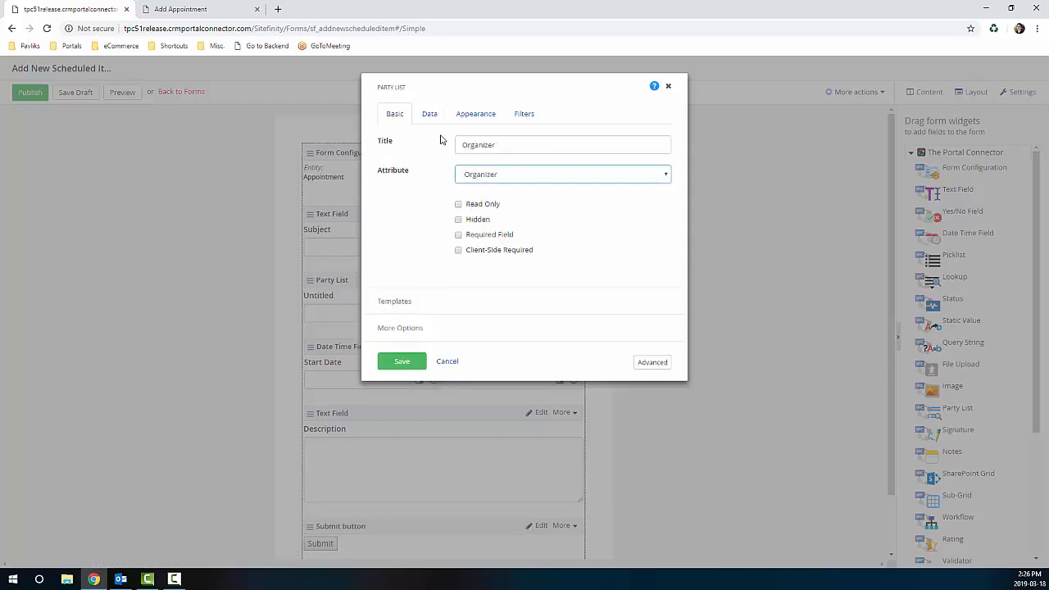
click(430, 116)
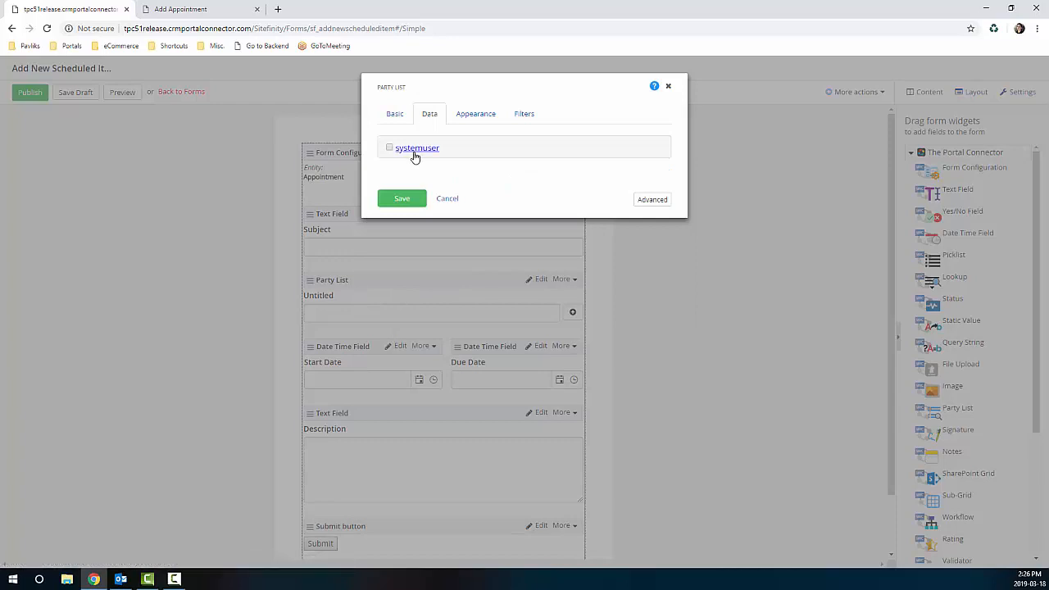
click(394, 113)
click(471, 175)
click(484, 205)
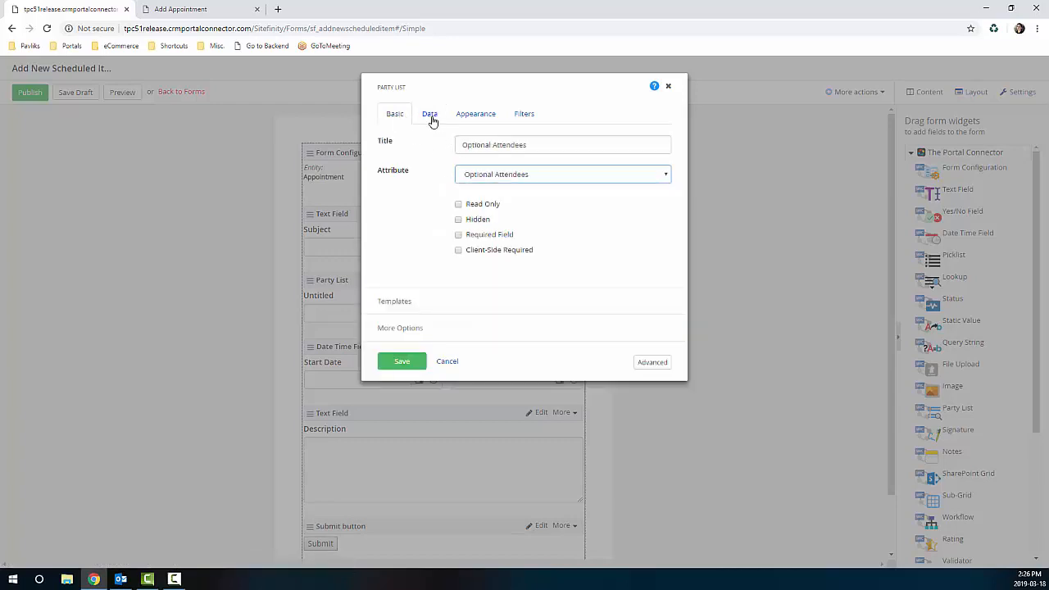
click(431, 117)
Step: Allow account, contact and systemuser records in the field and expand the account settings
click(391, 149)
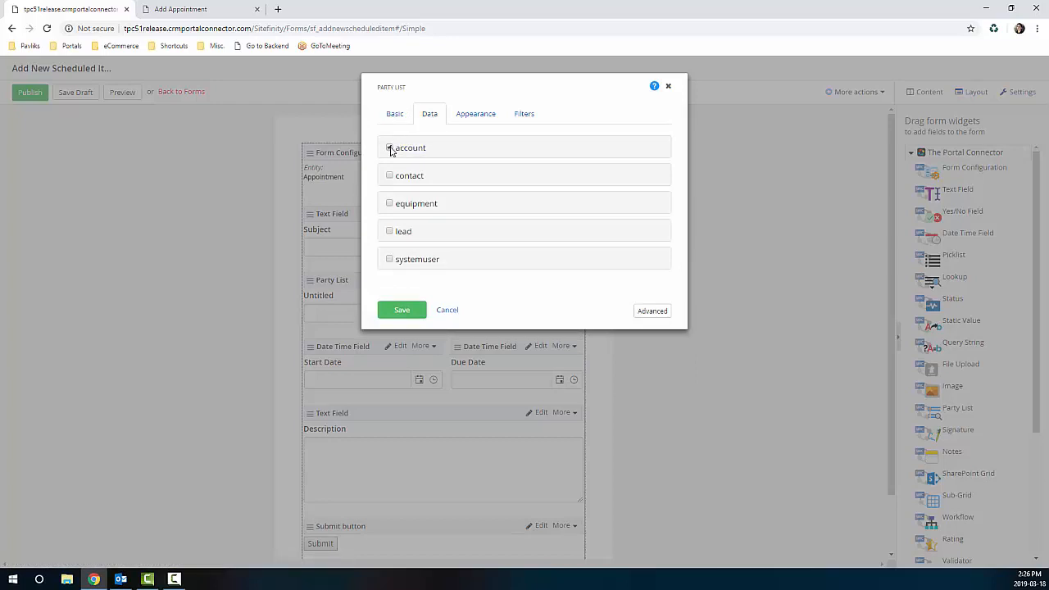
click(391, 175)
click(390, 259)
click(472, 152)
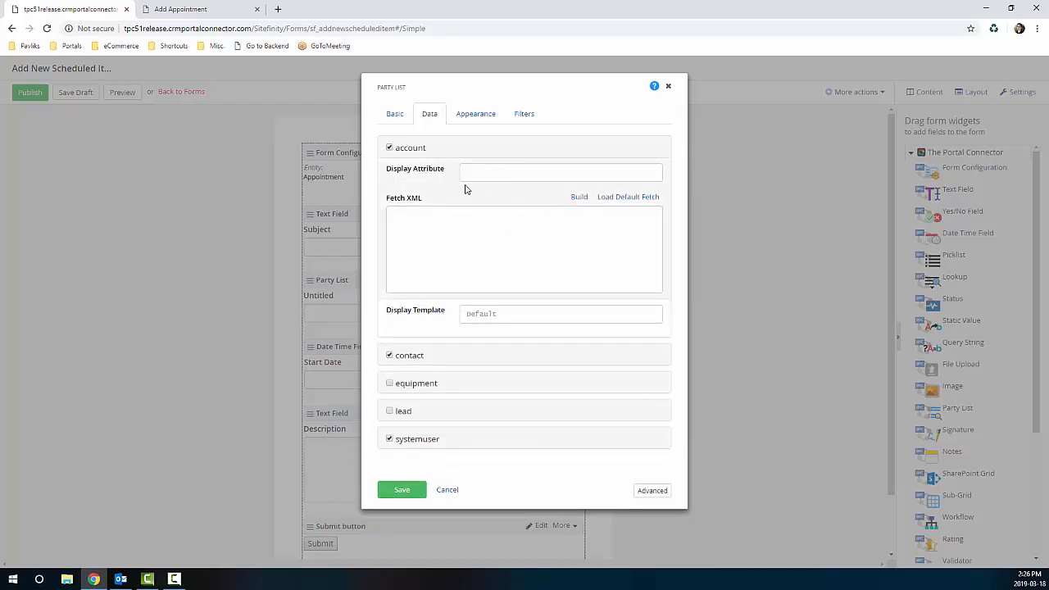
Step: Load the default fetch queries for the account, contact and systemuser record types
click(610, 197)
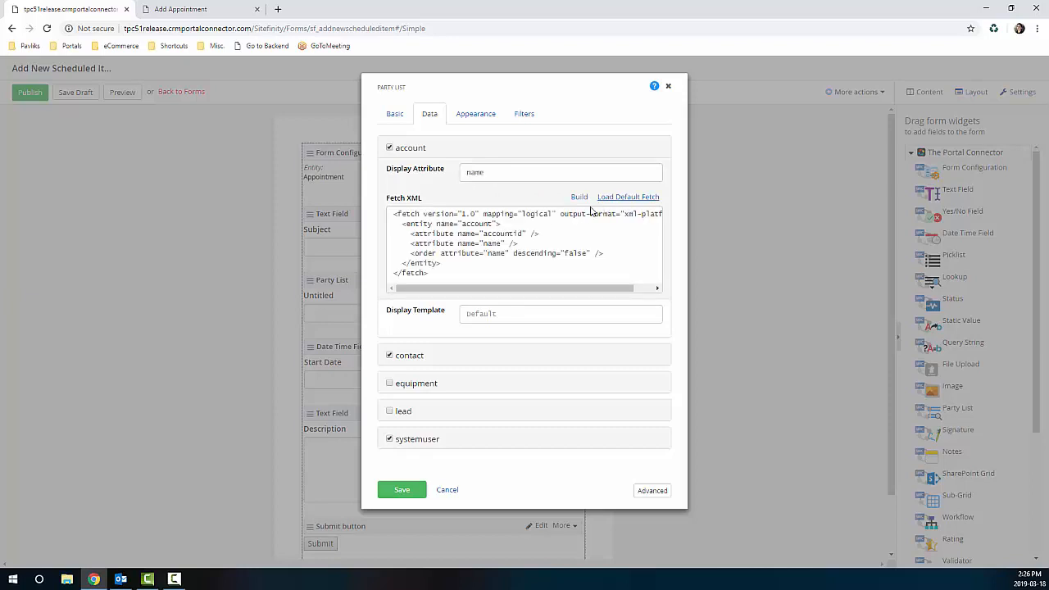
click(473, 358)
click(618, 225)
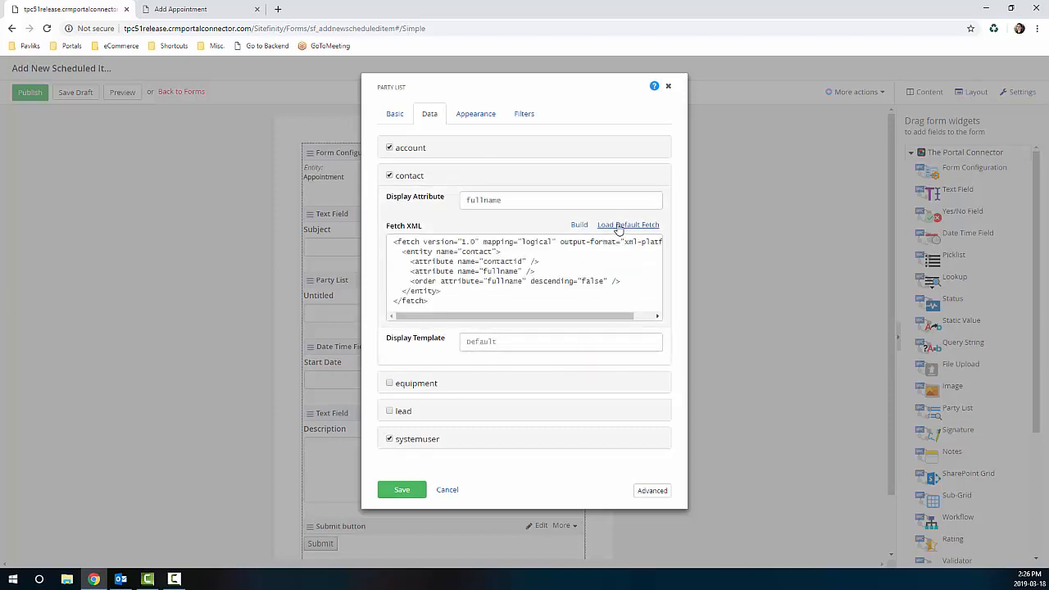
click(513, 440)
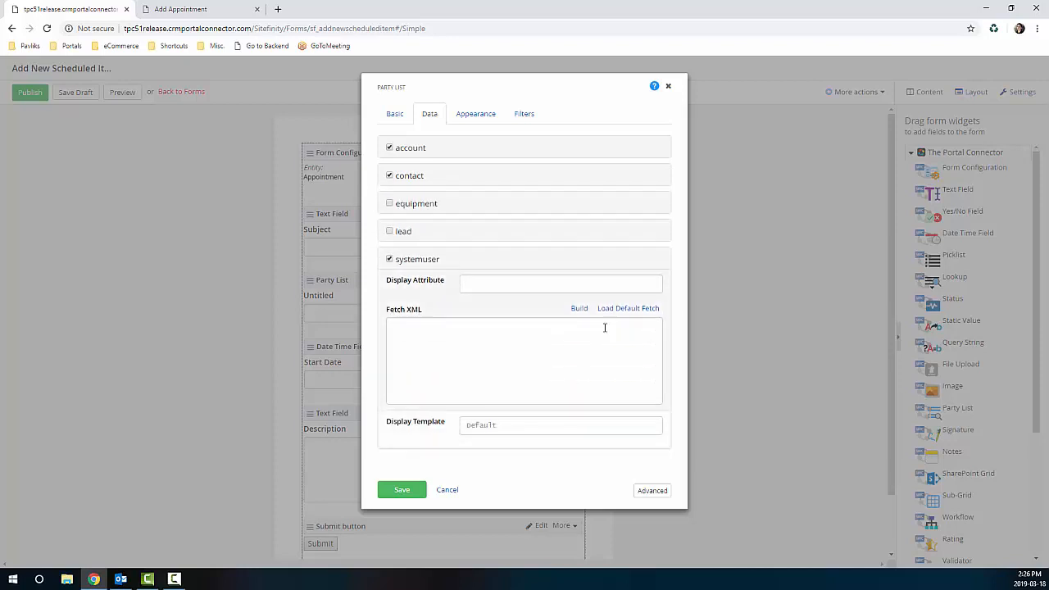
click(617, 310)
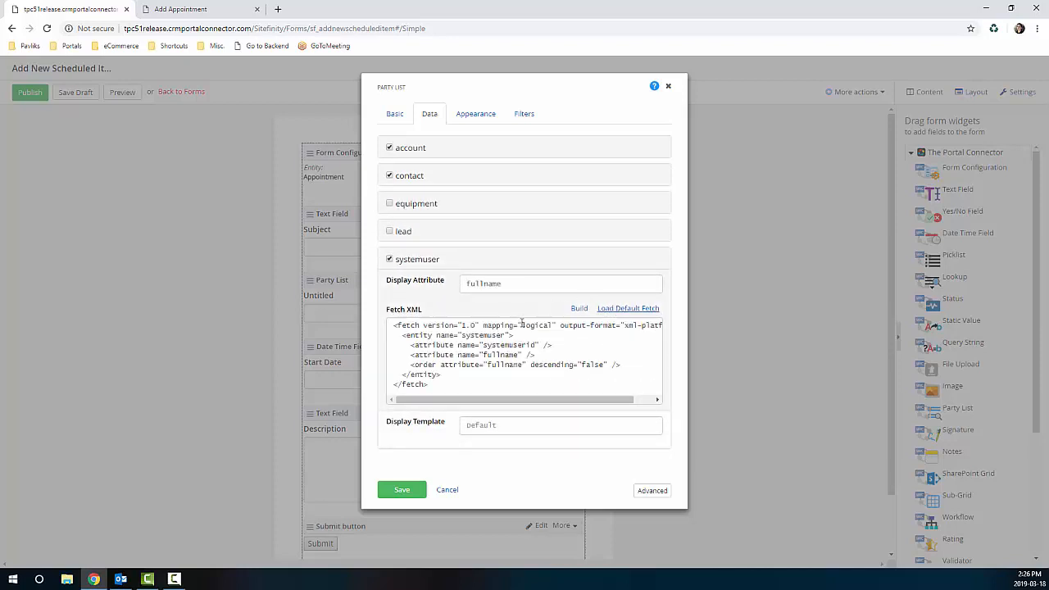
Step: Review the appearance and filter settings, save the Party List field, and publish the form
click(469, 117)
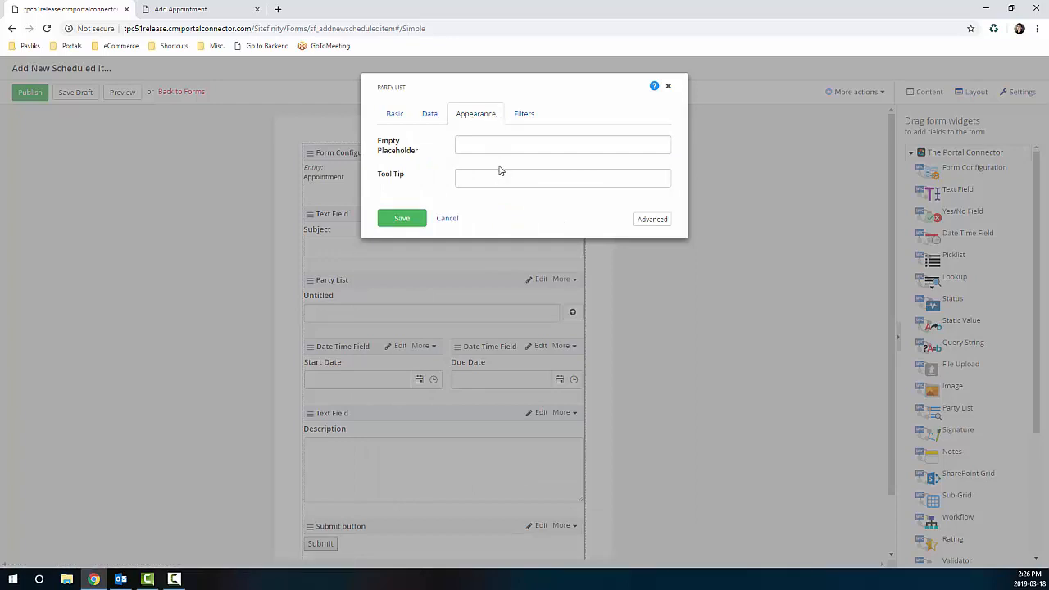
click(514, 115)
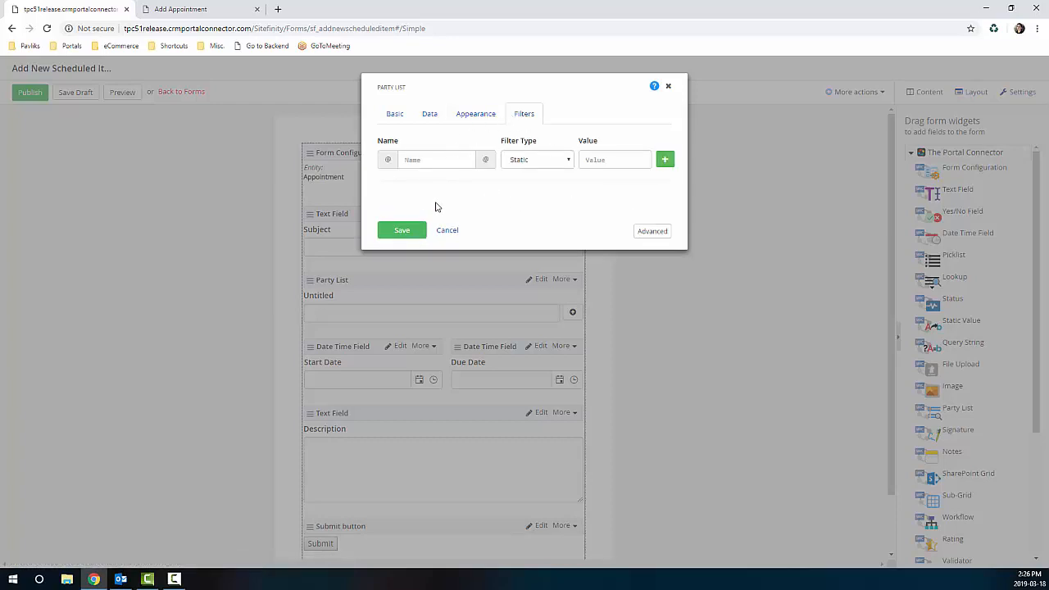
click(401, 230)
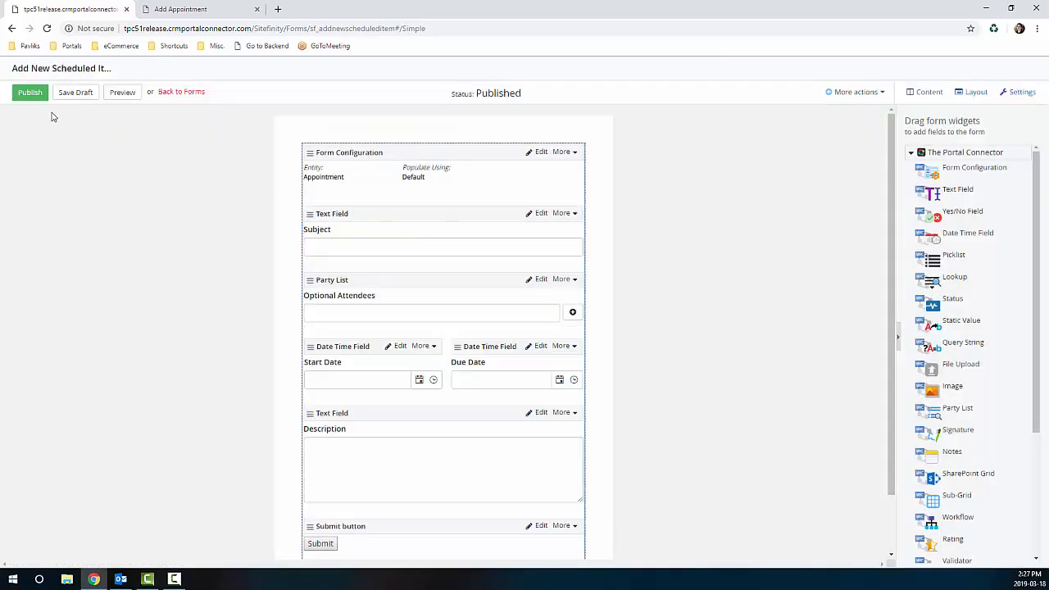
click(33, 95)
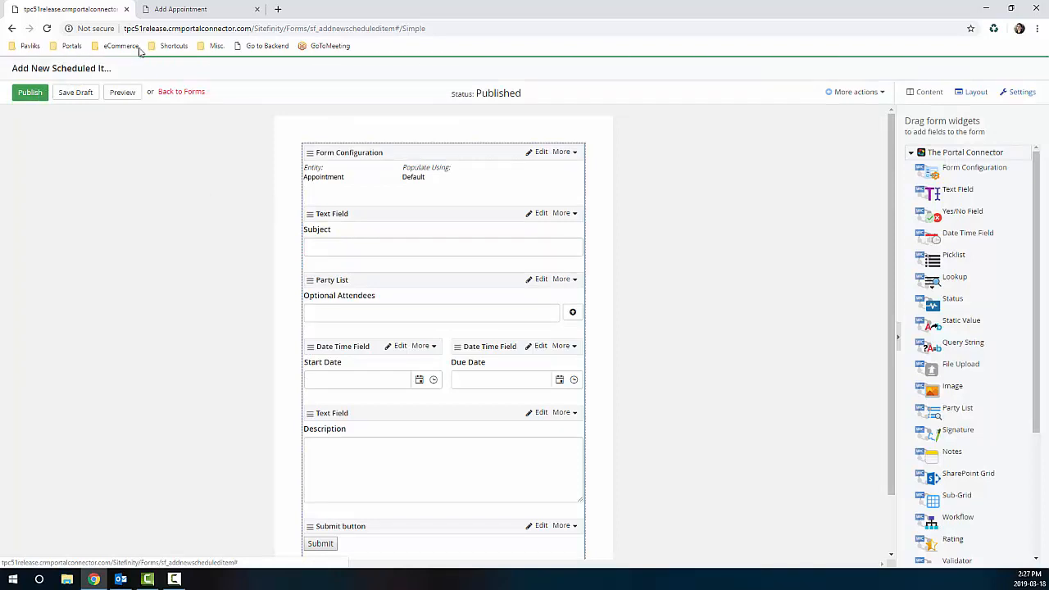
Step: Reload the portal appointment page and add a contact as an optional attendee
click(172, 10)
click(47, 28)
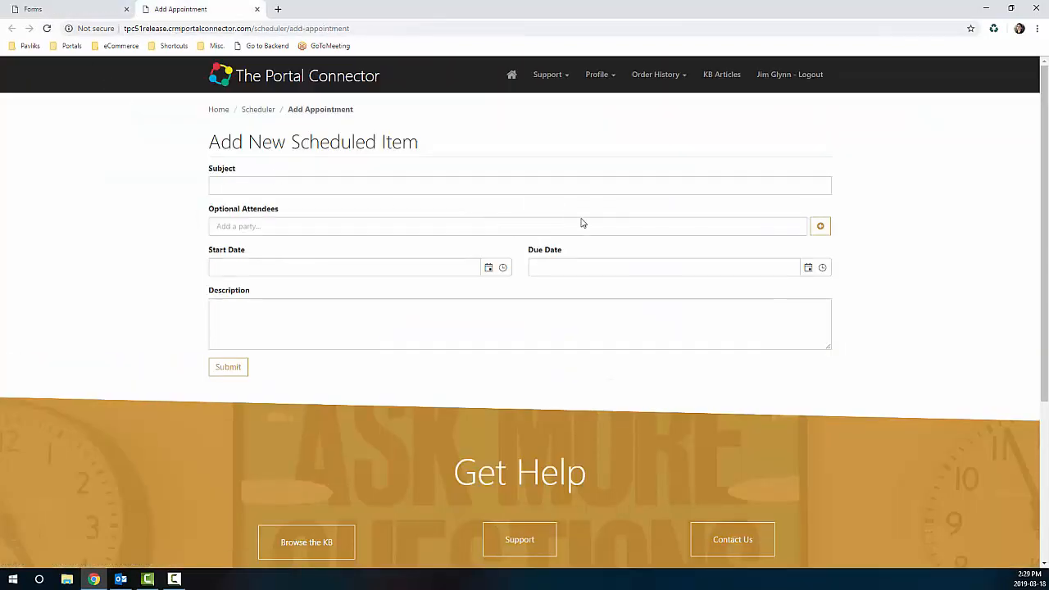
click(820, 226)
click(483, 294)
click(438, 339)
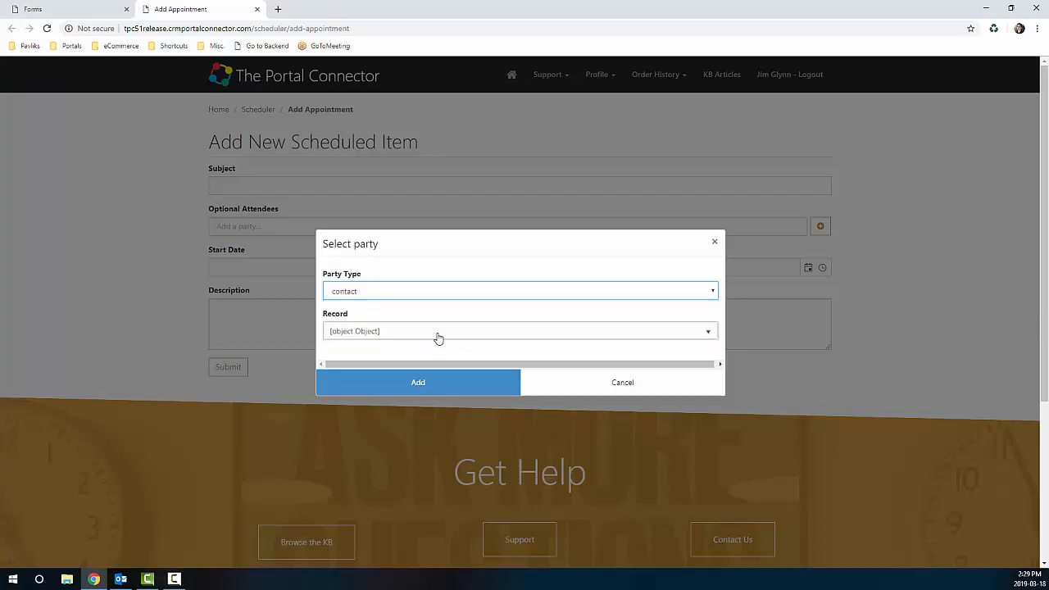
click(436, 332)
click(377, 402)
click(374, 383)
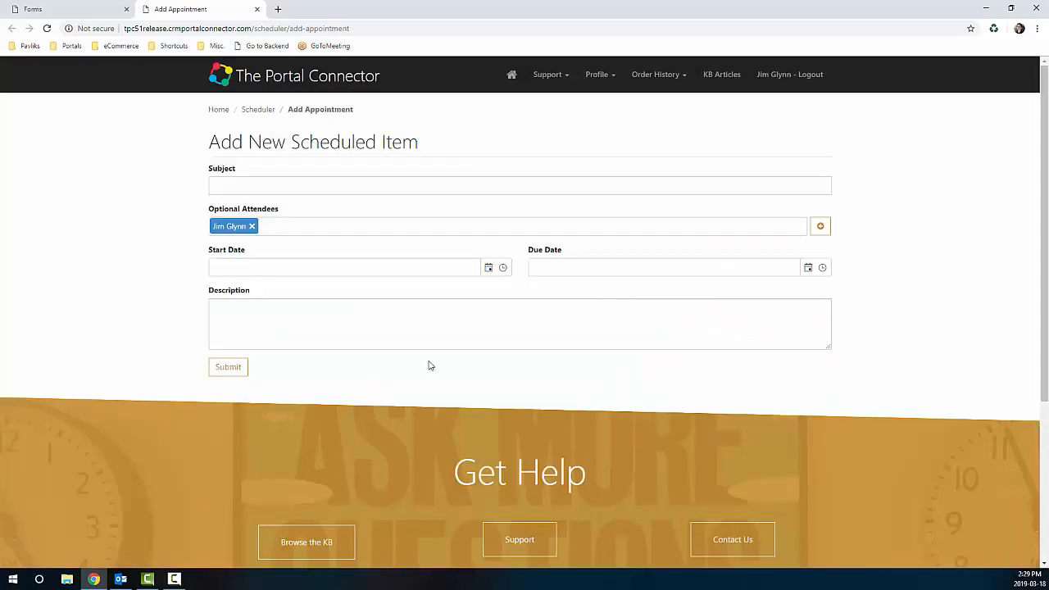
Step: Add the account Banff Trading Co as a second optional attendee
click(819, 226)
click(438, 290)
click(413, 316)
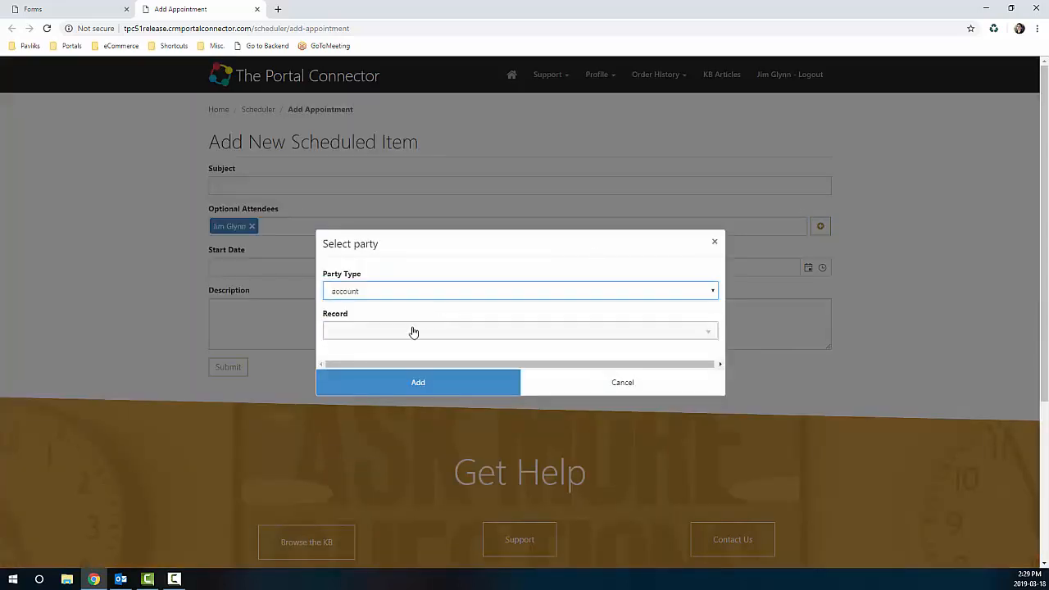
click(412, 331)
click(345, 386)
click(377, 386)
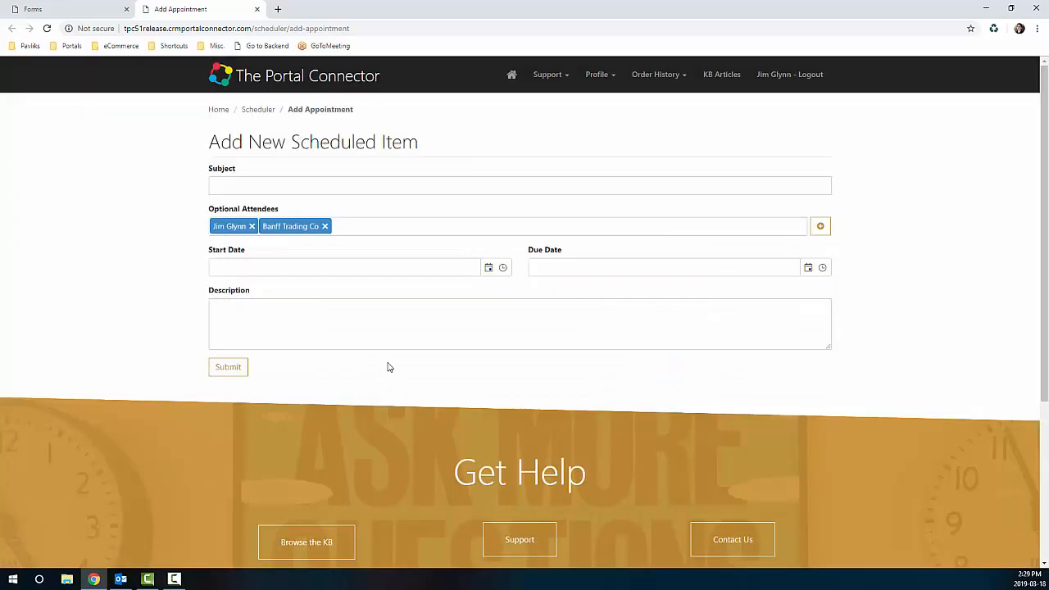
Step: Add a systemuser record as the third optional attendee
click(821, 227)
click(477, 290)
click(387, 327)
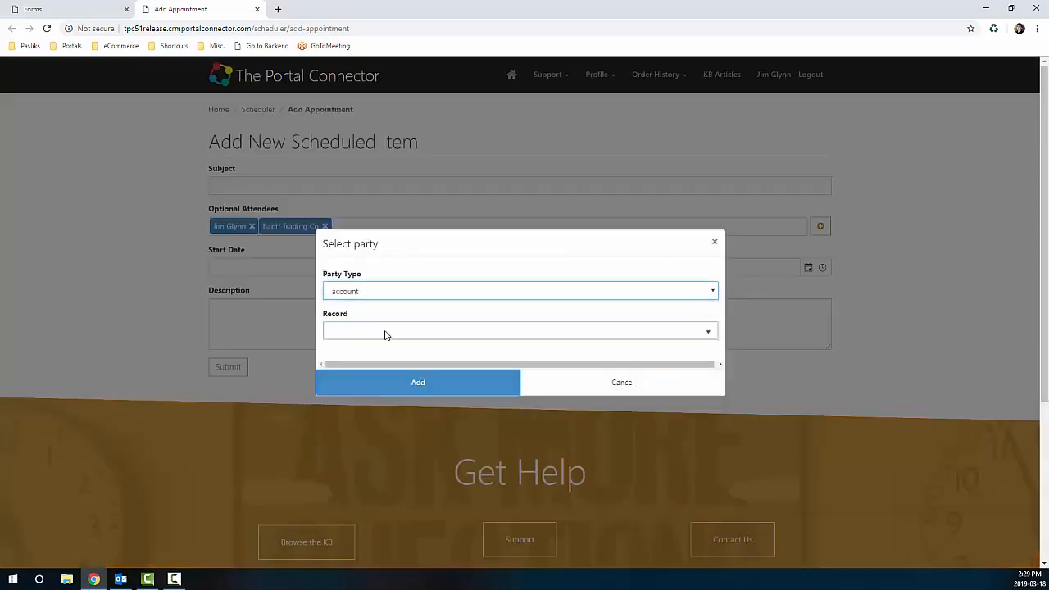
click(381, 332)
click(368, 395)
click(361, 382)
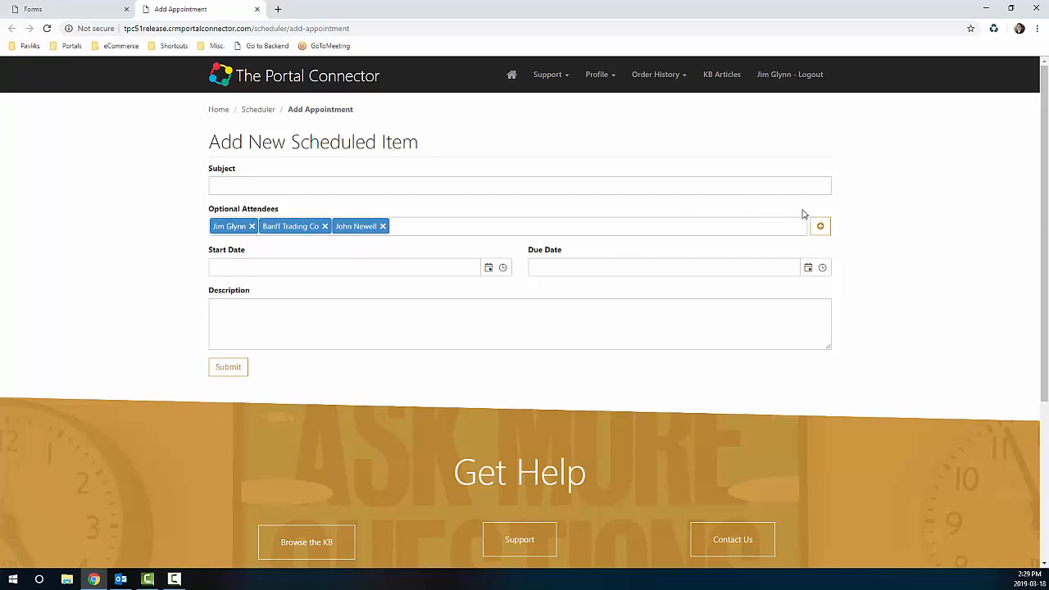
Step: From the Forms list, go to Administration > Migrations and open the Migrate form
click(64, 11)
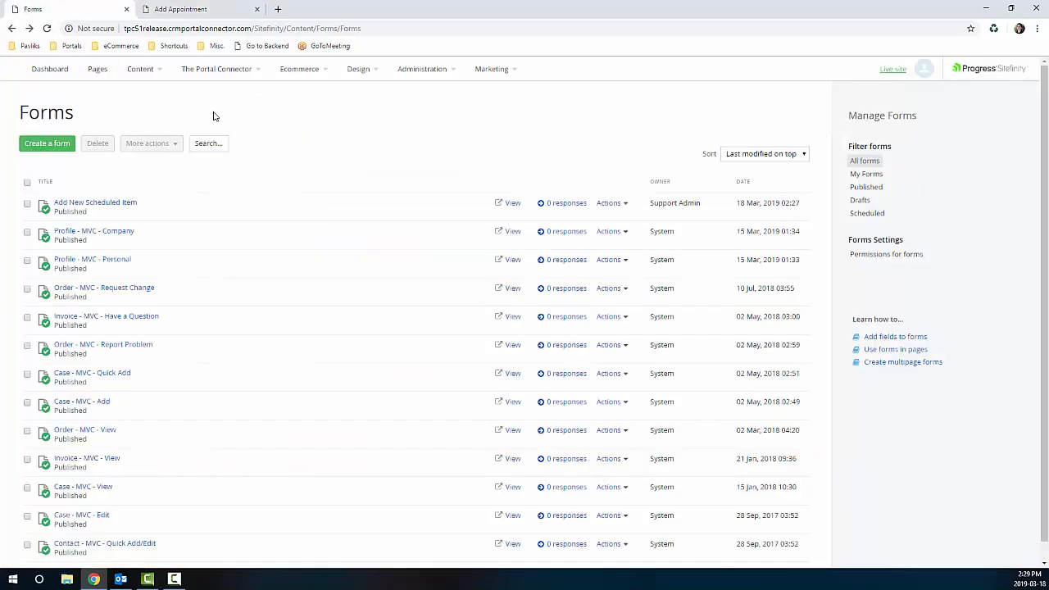
click(421, 69)
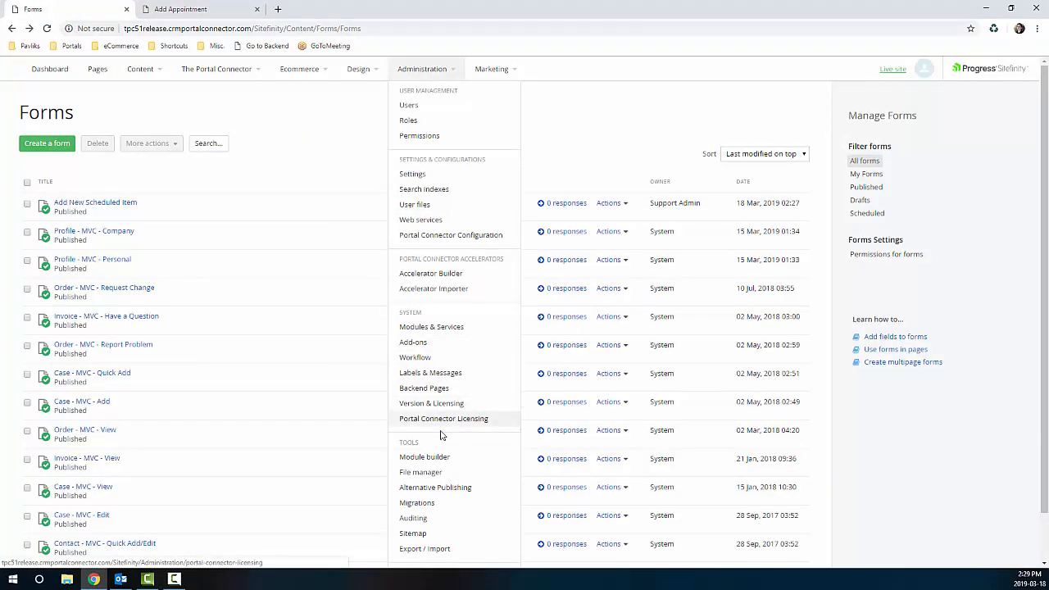
click(431, 502)
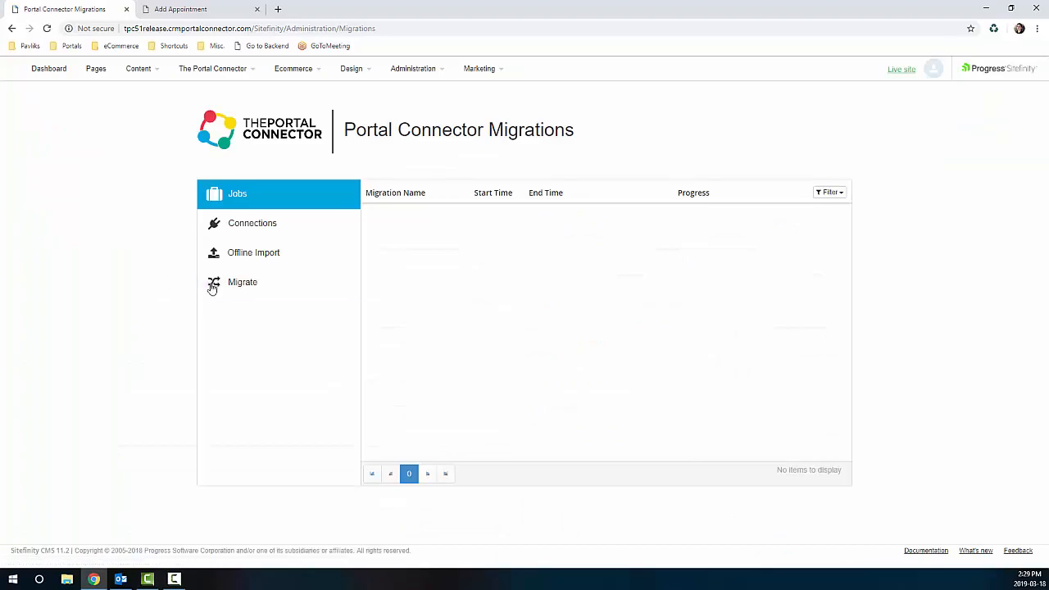
click(212, 286)
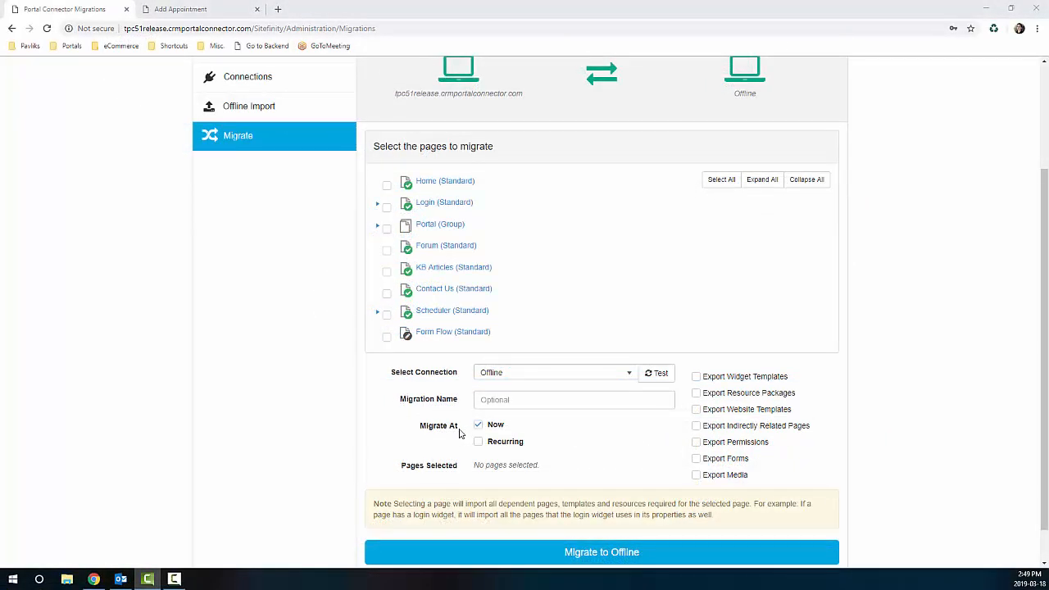
Step: Turn off Now and schedule the migration for 3/18/2019 at 2:49 PM
click(476, 427)
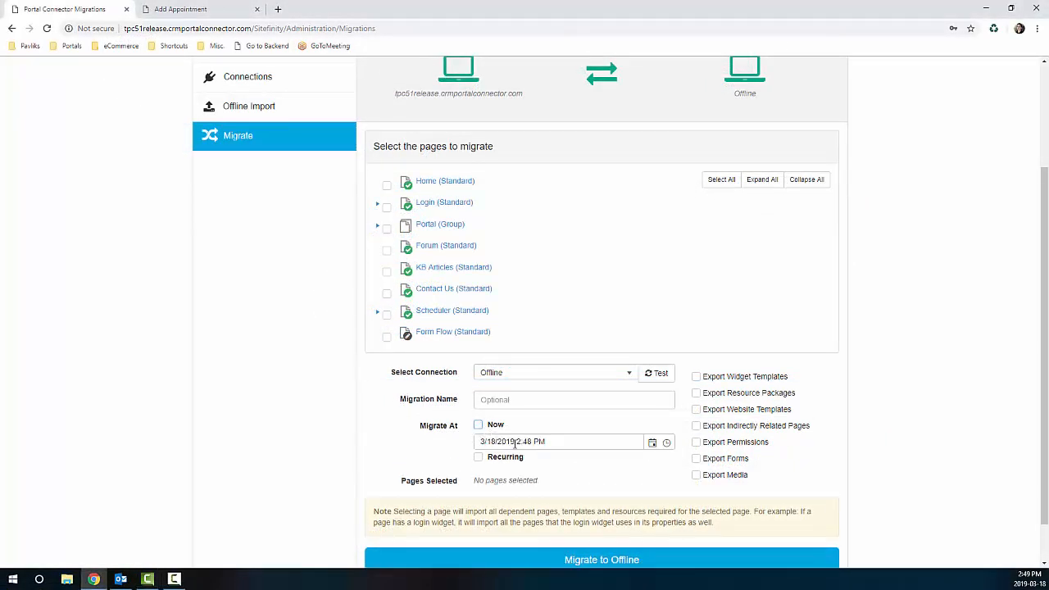
click(653, 443)
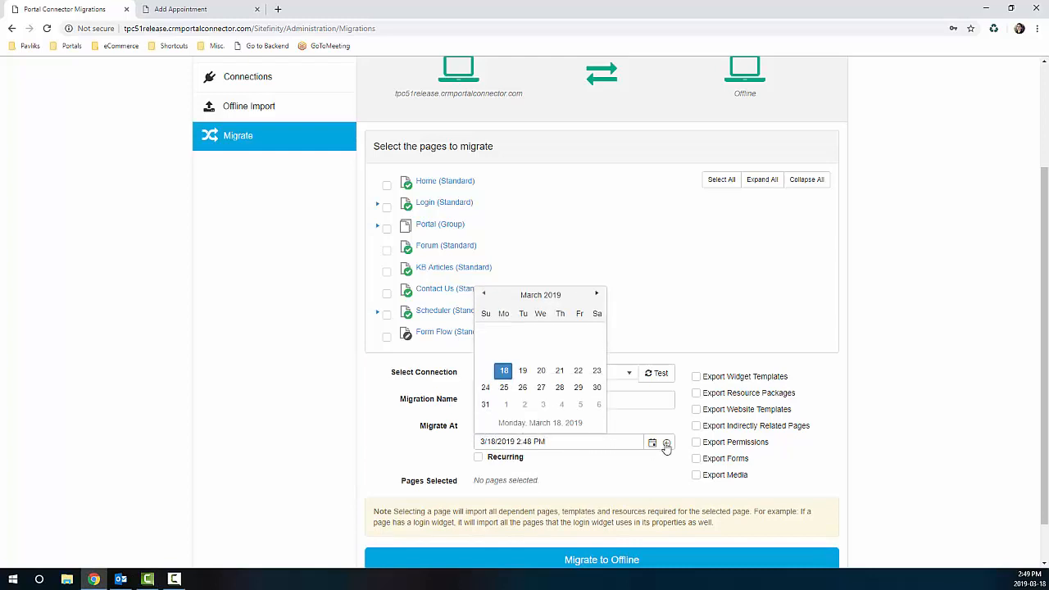
click(666, 444)
click(443, 452)
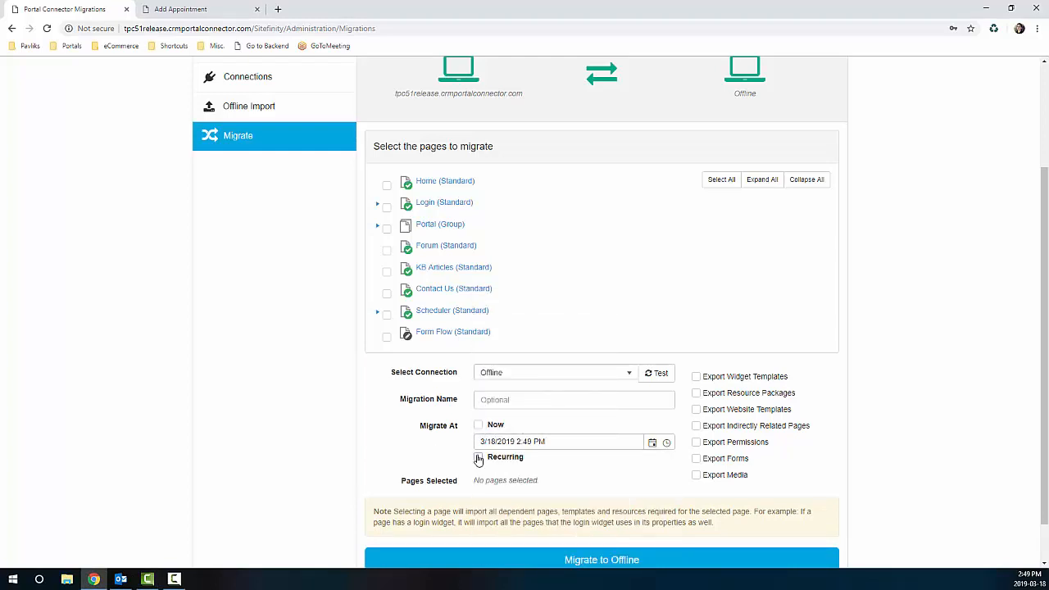
Step: Make the migration recur every day at 23:59 and enable Export Media
click(478, 459)
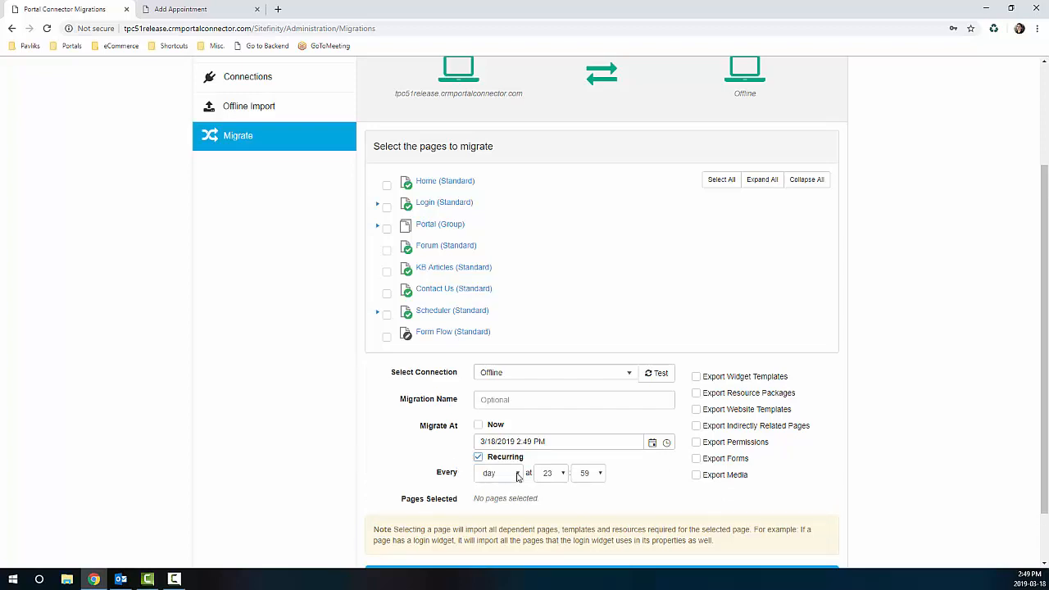
click(517, 474)
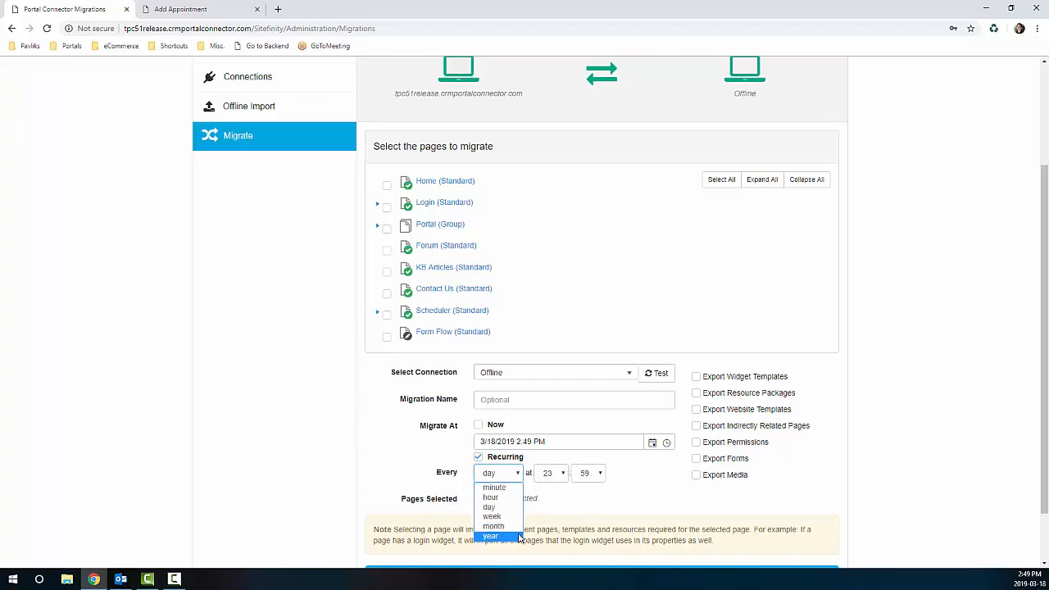
click(581, 510)
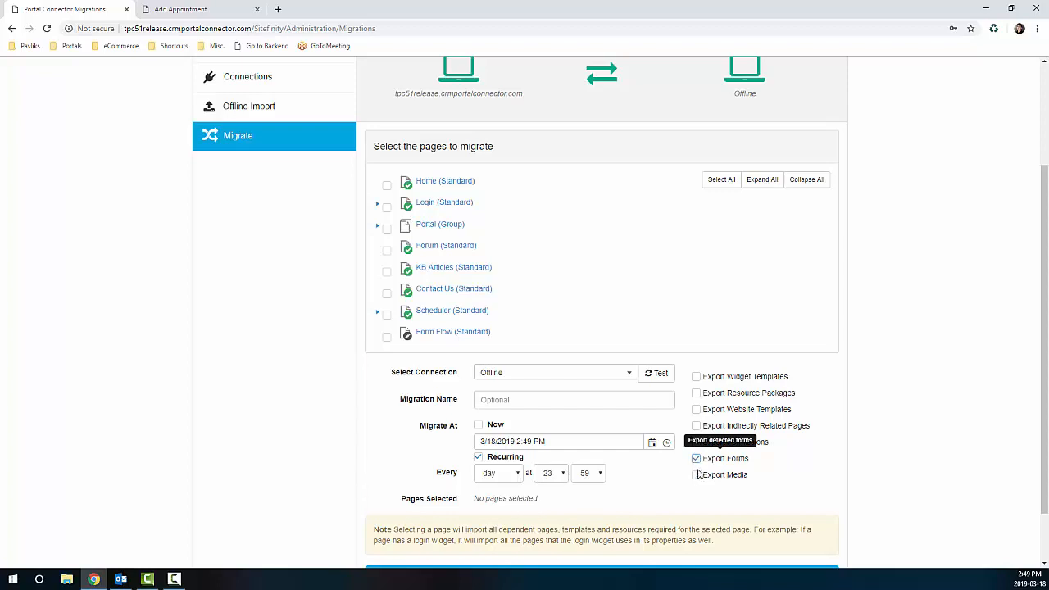
click(696, 476)
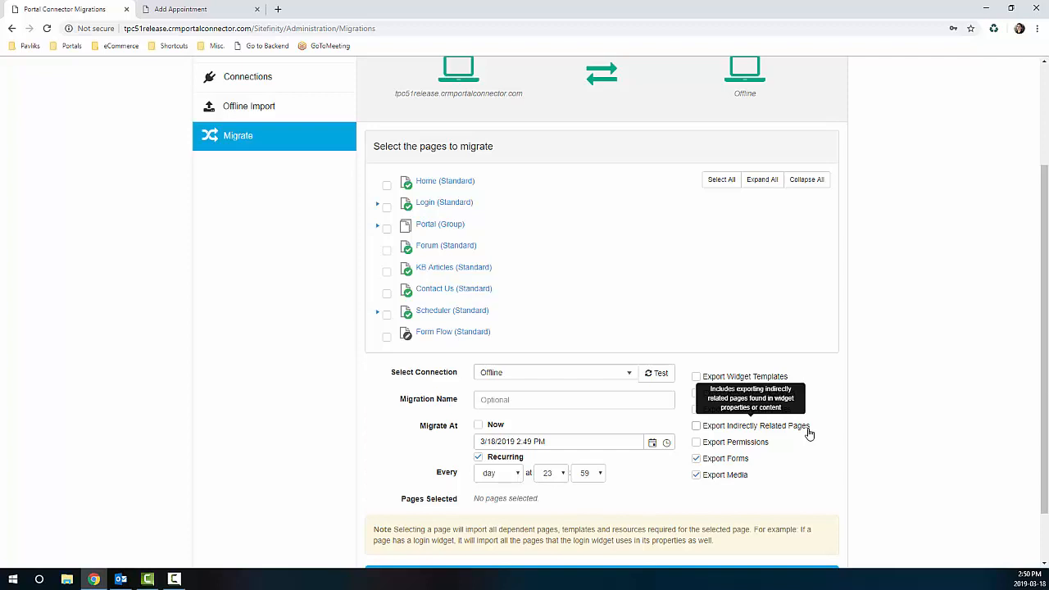
scroll(809, 433, up, 2)
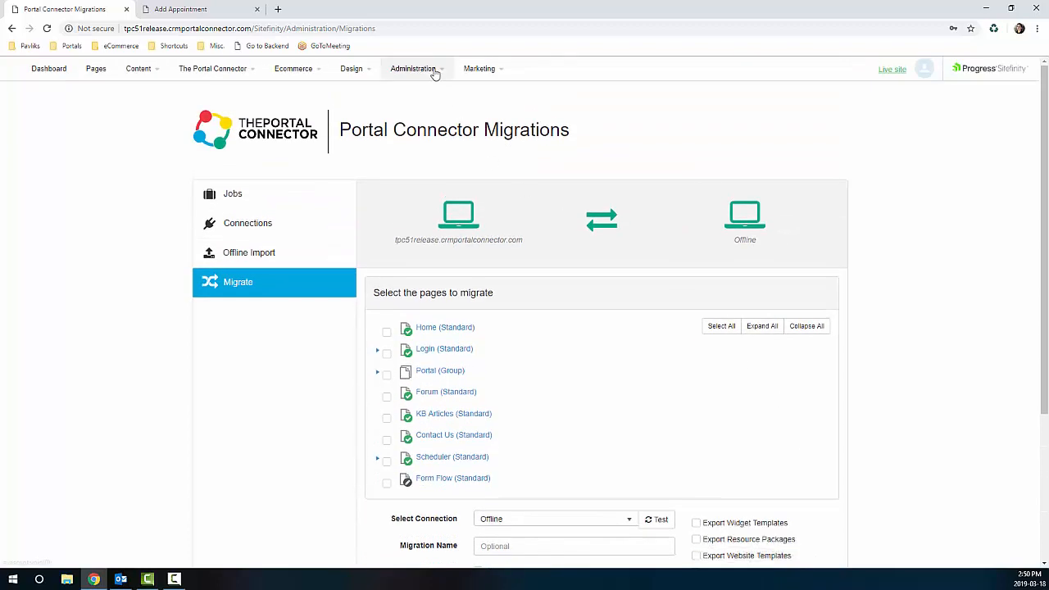
Step: Open Administration > Auditing and enable auditing
mouse_move(434, 71)
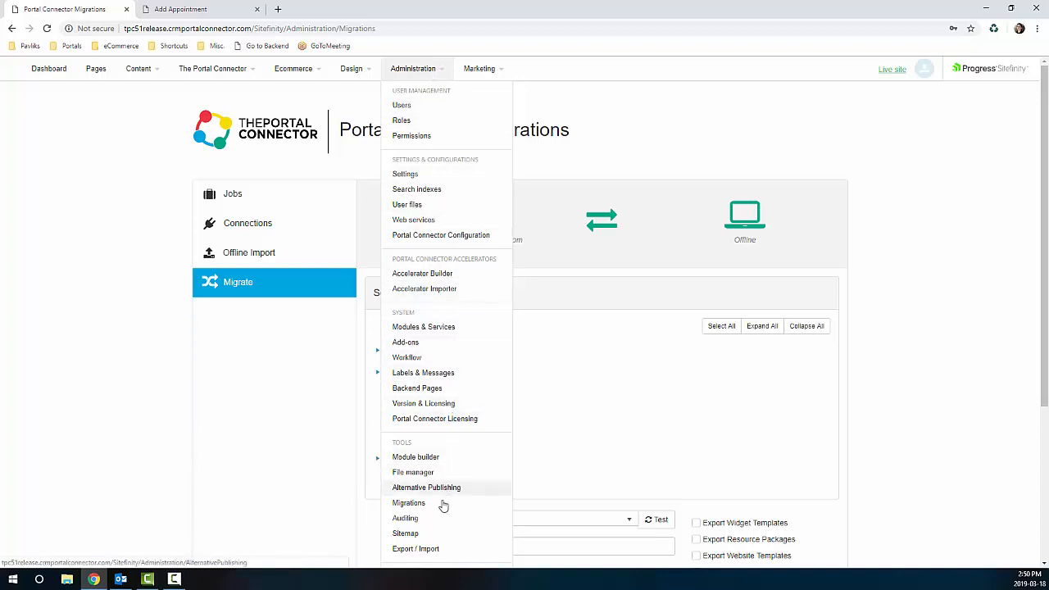
click(426, 523)
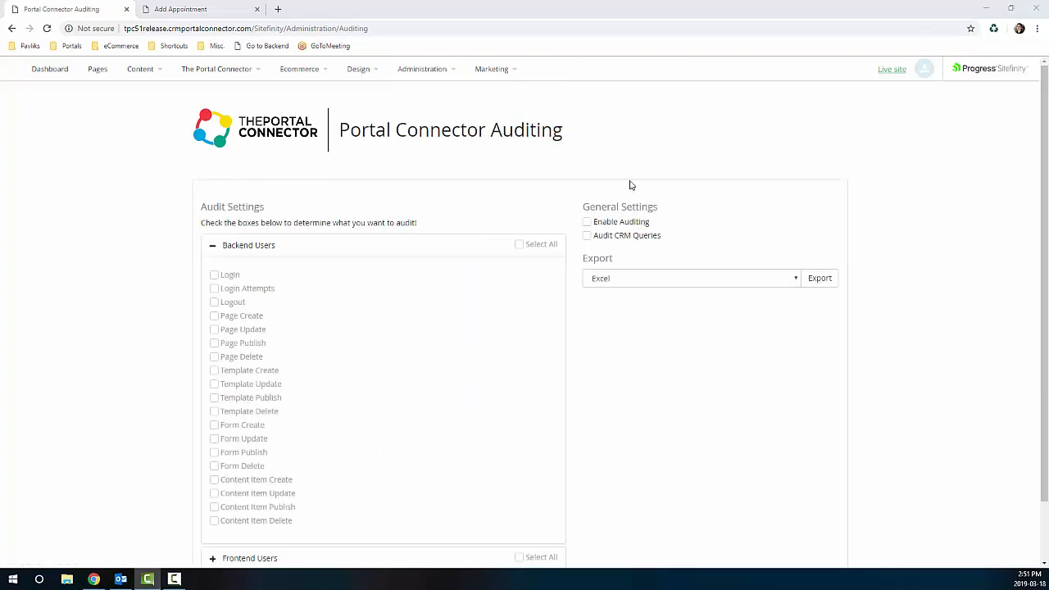
click(587, 223)
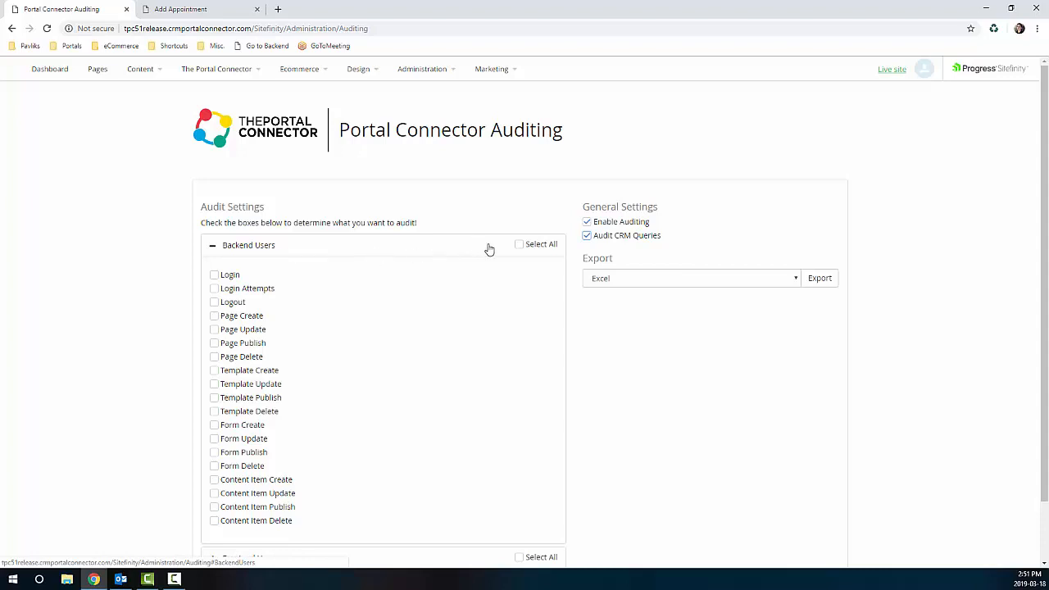
Step: Audit backend user Login, Login Attempts and Logout, then expand Frontend Users
click(518, 246)
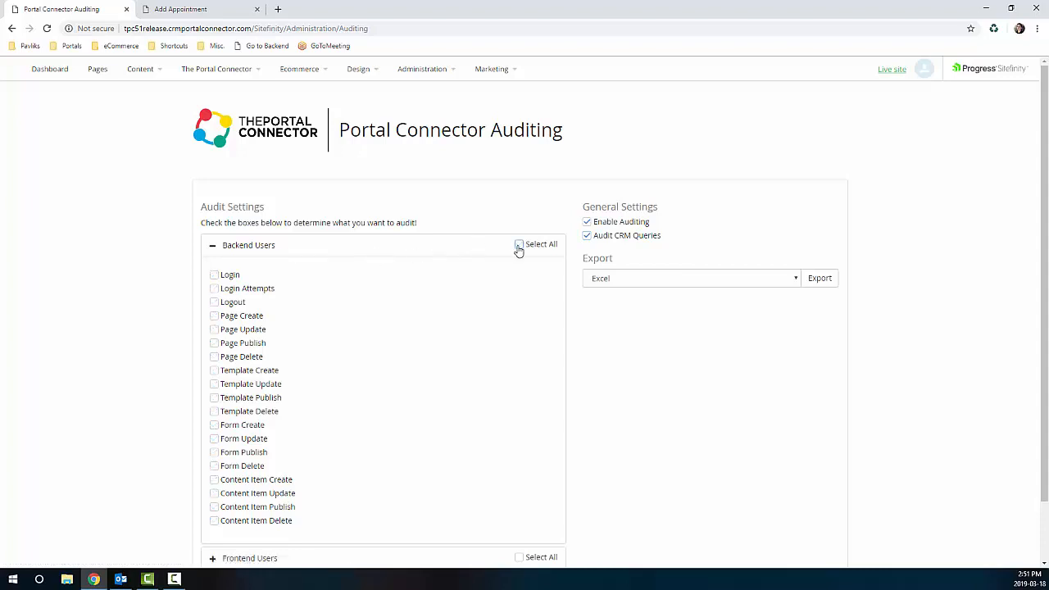
click(214, 275)
click(214, 289)
scroll(246, 512, down, 1)
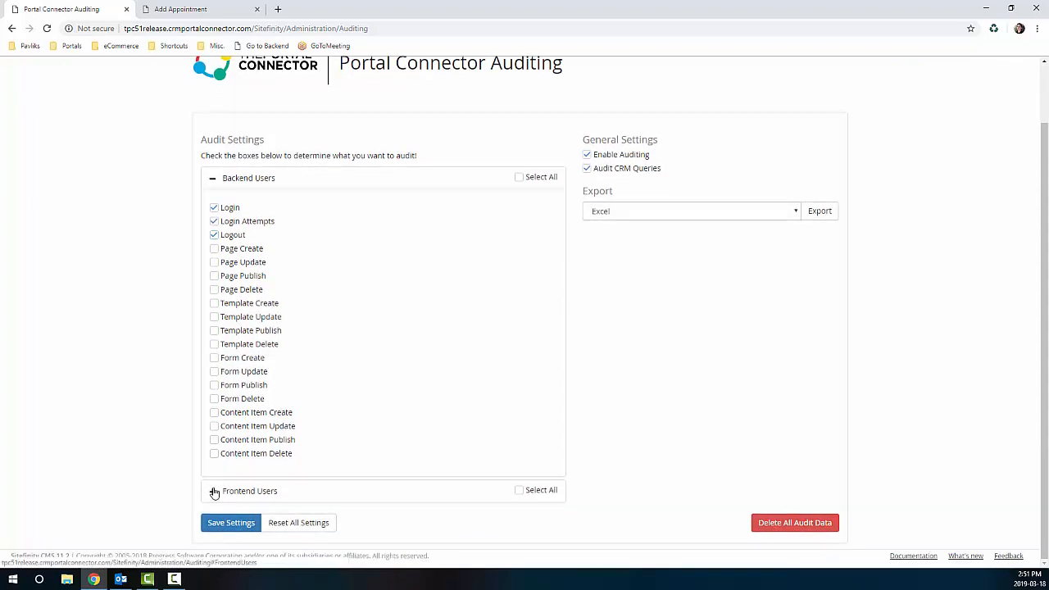
click(212, 489)
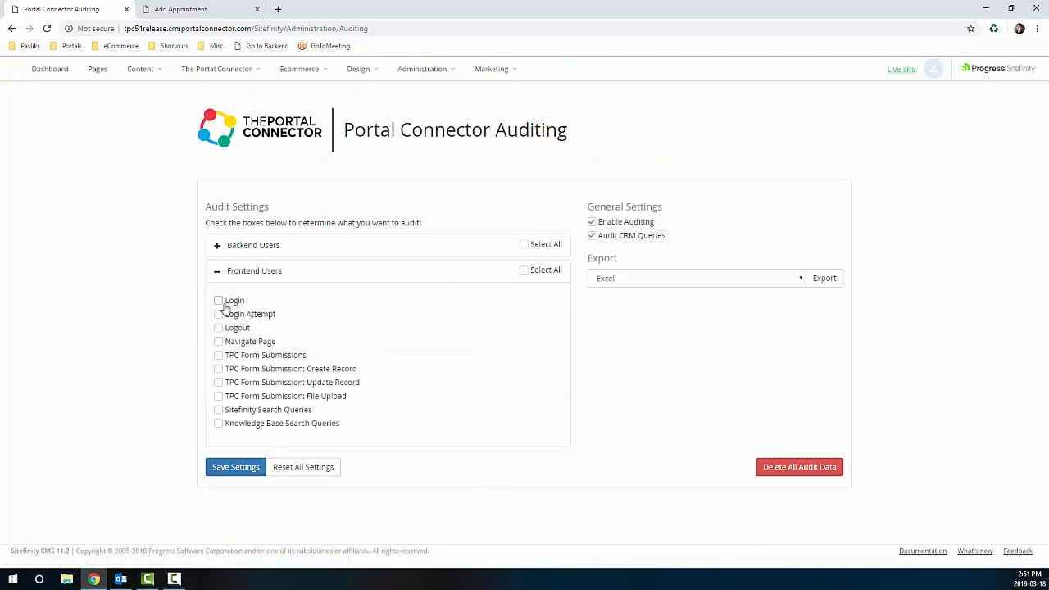